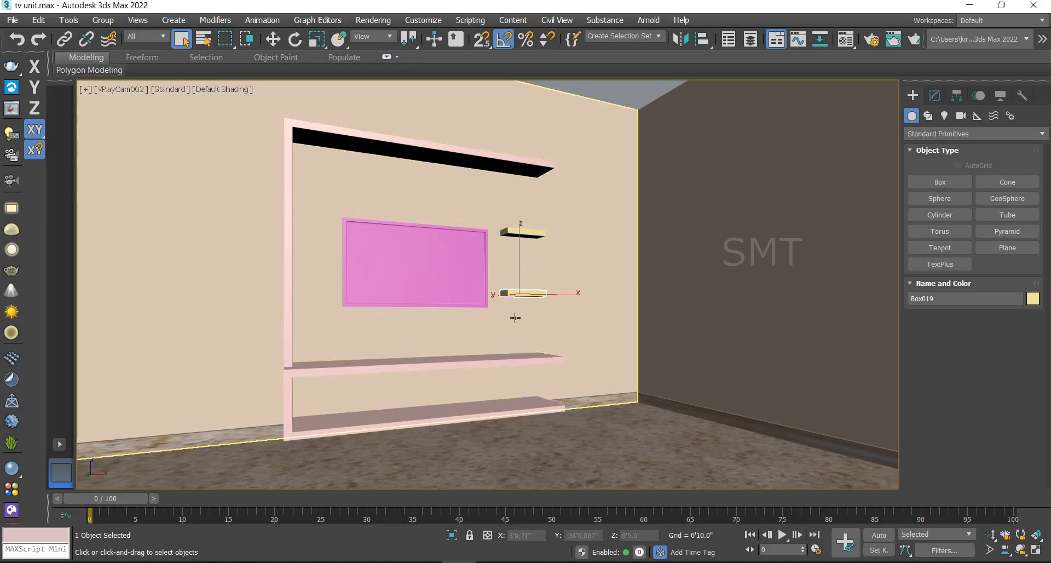
# Switch to a close perspective view of the TV panel and small shelves and display it in wireframe
pyautogui.press('p')
pyautogui.scroll(5, 553, 378)
pyautogui.moveTo(553, 377)
pyautogui.keyDown('alt'); pyautogui.mouseDown(button='middle')
pyautogui.moveTo(613, 394)
pyautogui.moveTo(624, 438)
pyautogui.mouseUp(button='middle'); pyautogui.keyUp('alt')
pyautogui.click(525, 219)
pyautogui.click(214, 89)
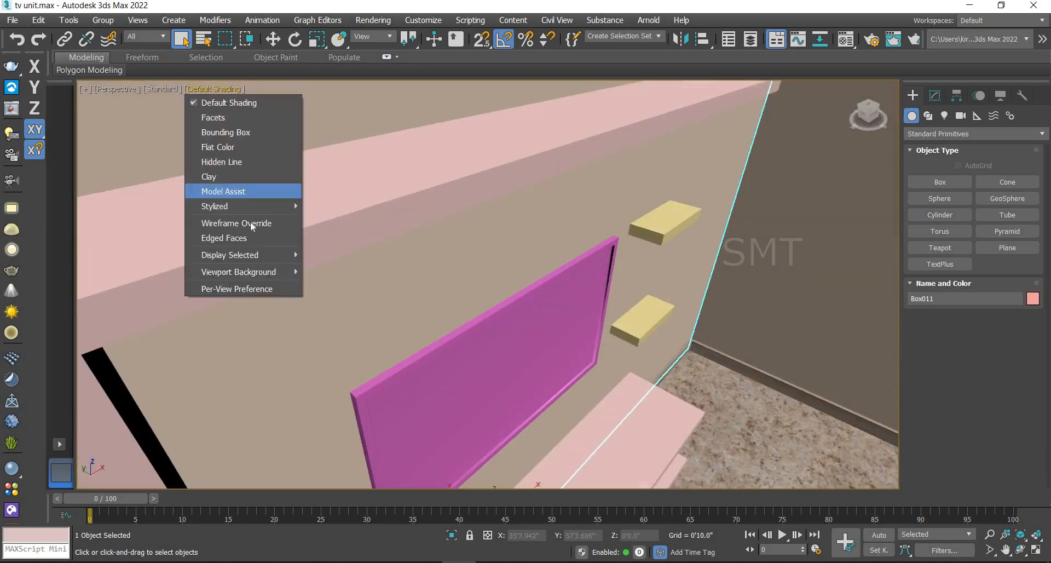
pyautogui.click(250, 224)
# Convert the shelled rectangular frame behind the TV panel into a V-Ray mesh light
pyautogui.click(597, 311)
pyautogui.click(597, 312)
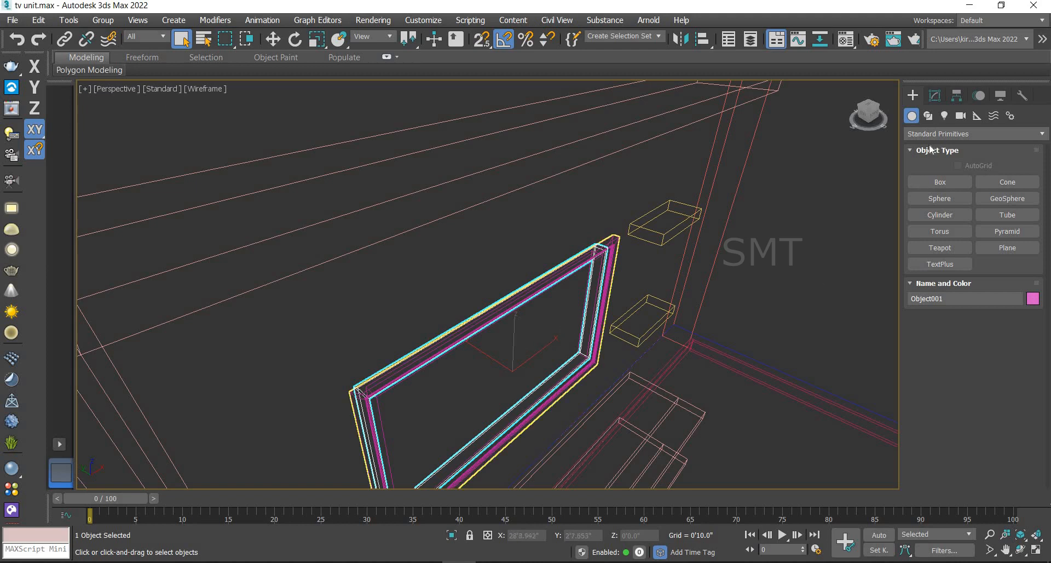
pyautogui.click(942, 97)
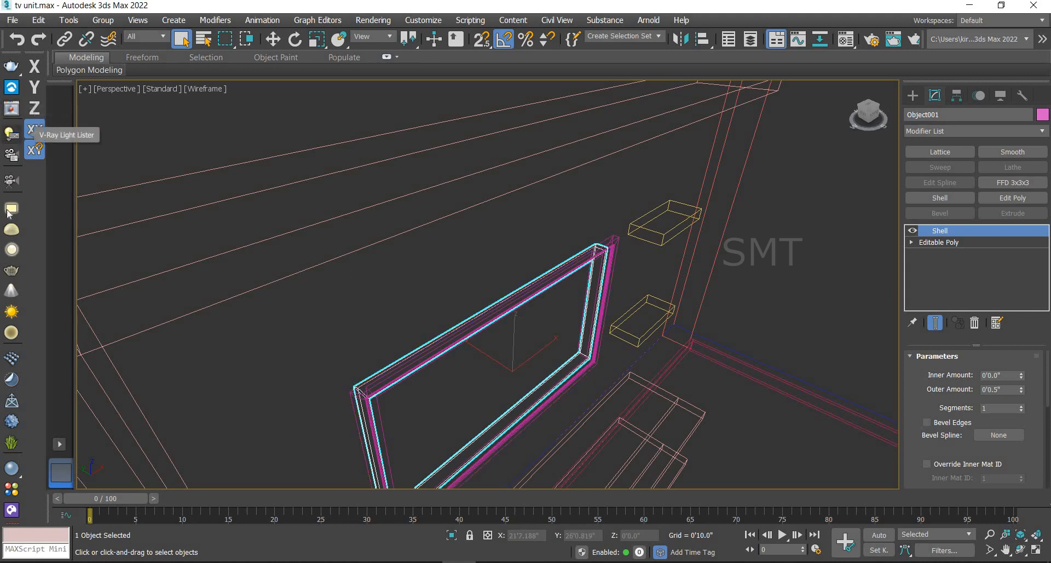
pyautogui.click(12, 273)
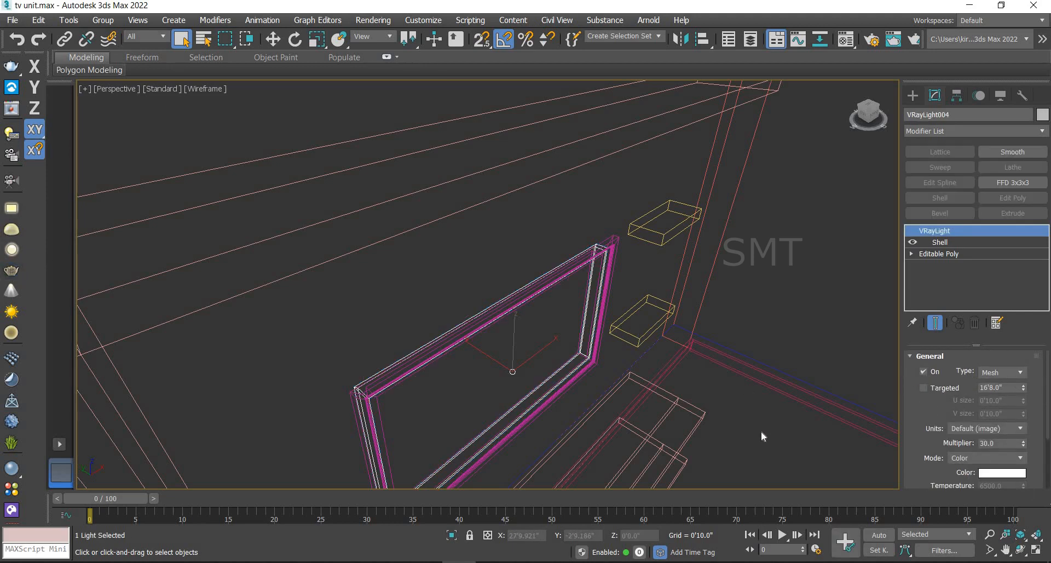
# Return to the VRayCam002 view, render it with V-Ray, and enlarge the image without the render history
pyautogui.press('c')
pyautogui.click(494, 197)
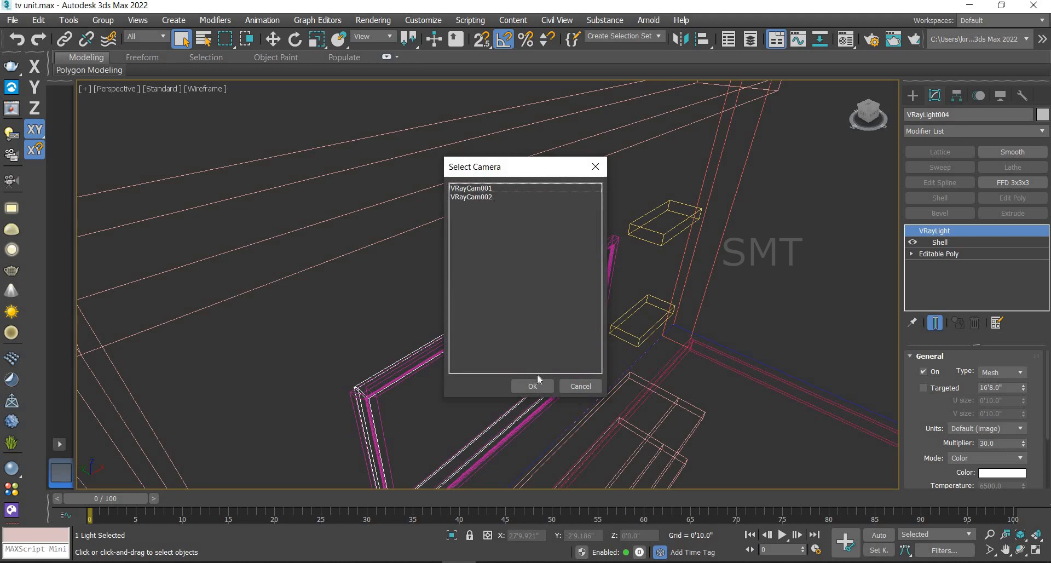
pyautogui.click(536, 378)
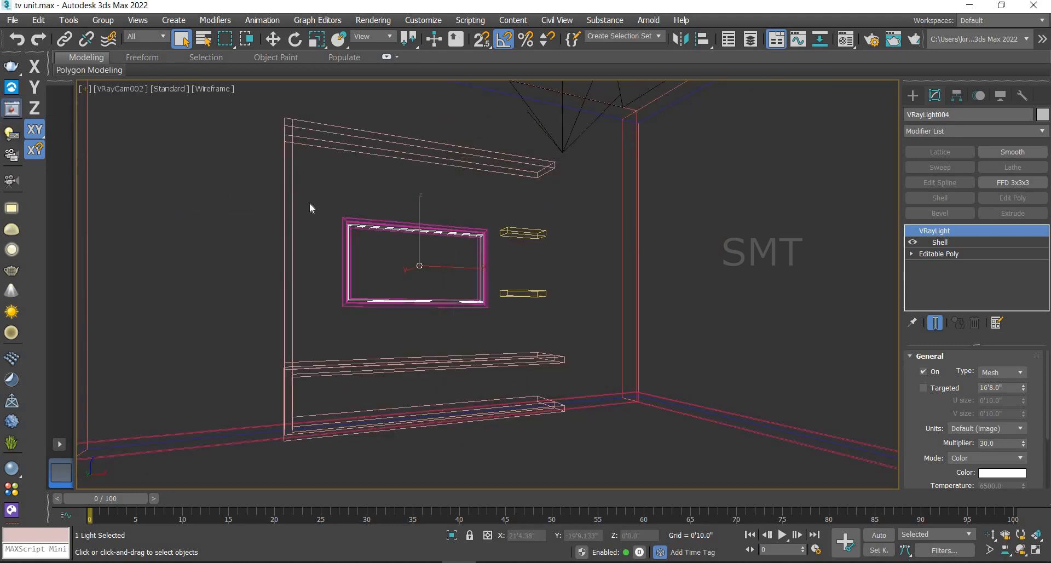
pyautogui.hotkey('shift', 'q')
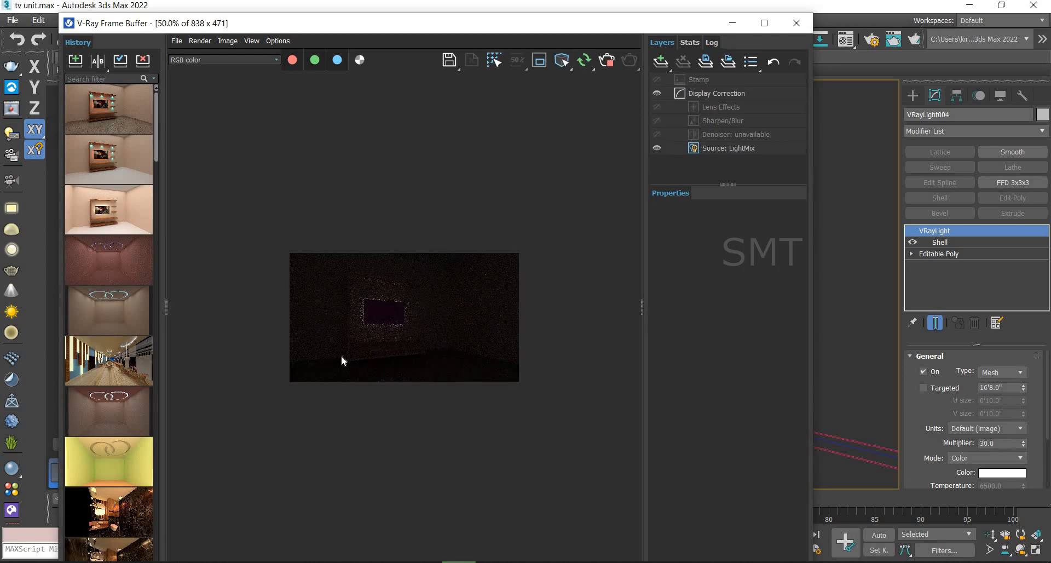
pyautogui.scroll(2, 370, 352)
pyautogui.click(166, 307)
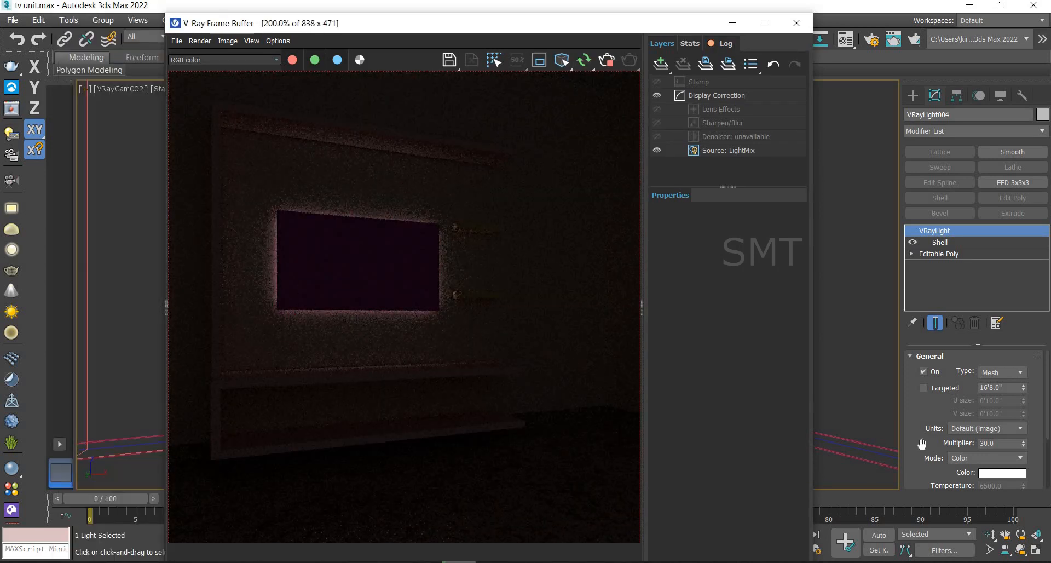
# Set the multiplier of the mesh light behind the TV to 100
pyautogui.click(1044, 483)
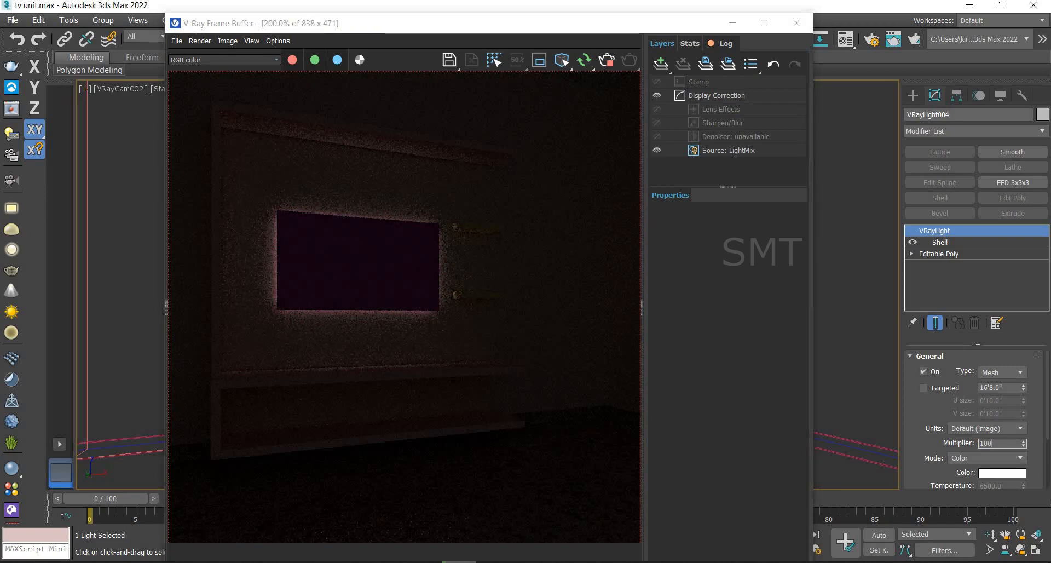
pyautogui.write('100')
pyautogui.press('Return')
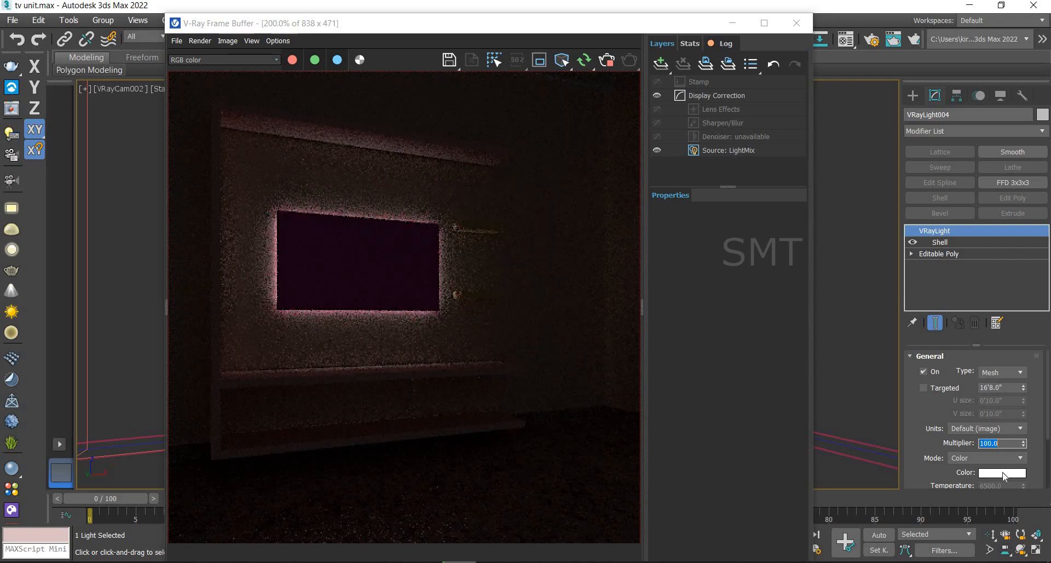
# Change the mesh light's color to a soft red (240, 94, 94) and close the render window
pyautogui.click(1002, 475)
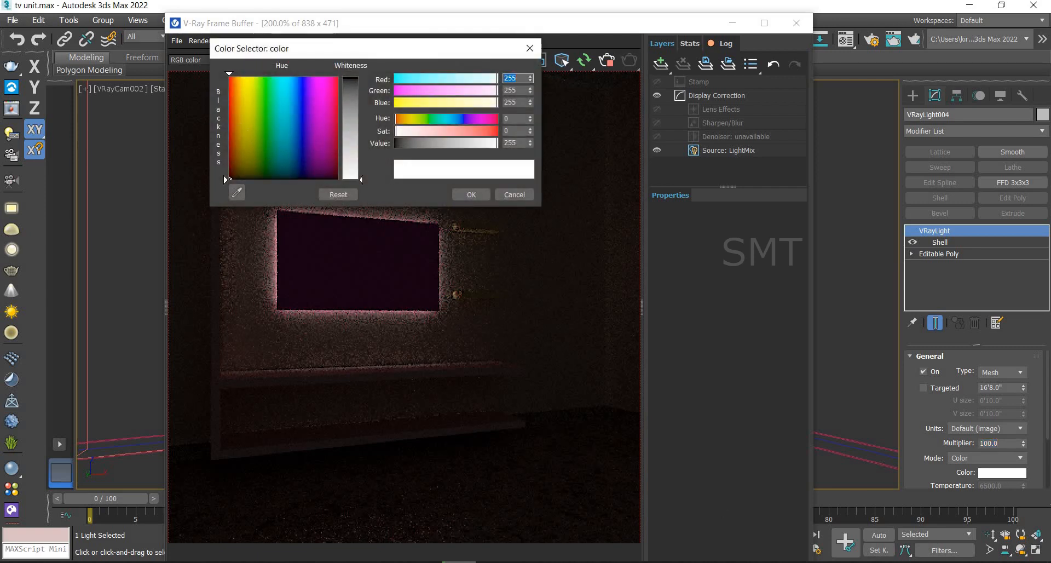
pyautogui.click(242, 94)
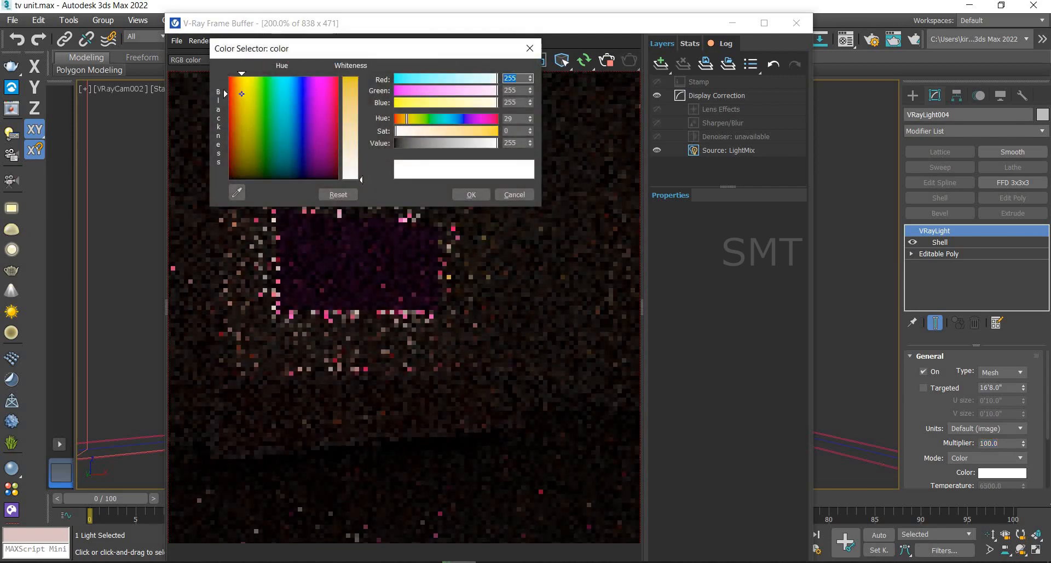
pyautogui.moveTo(361, 179); pyautogui.dragTo(361, 114)
pyautogui.click(229, 86)
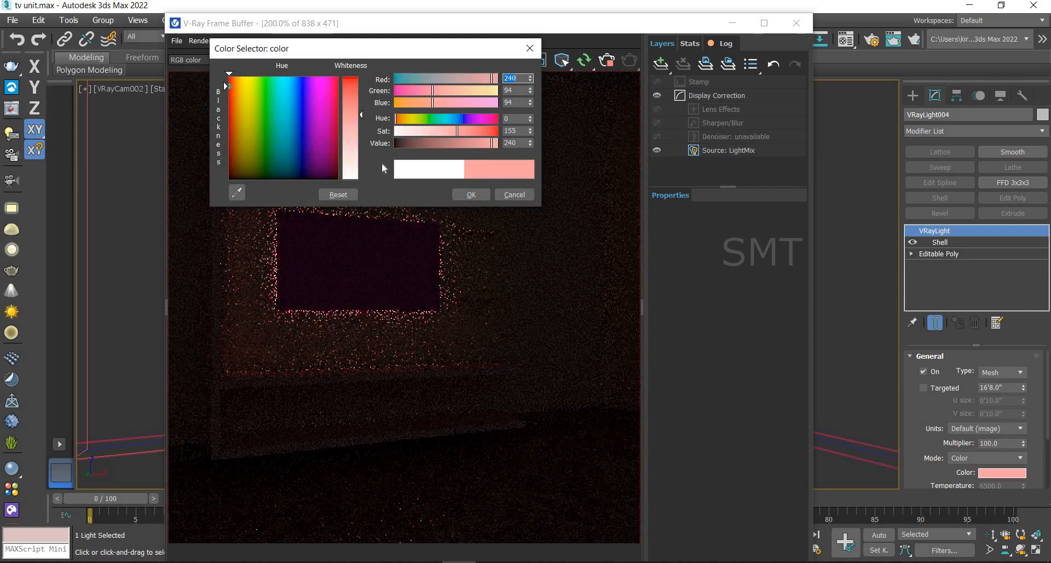
pyautogui.click(469, 193)
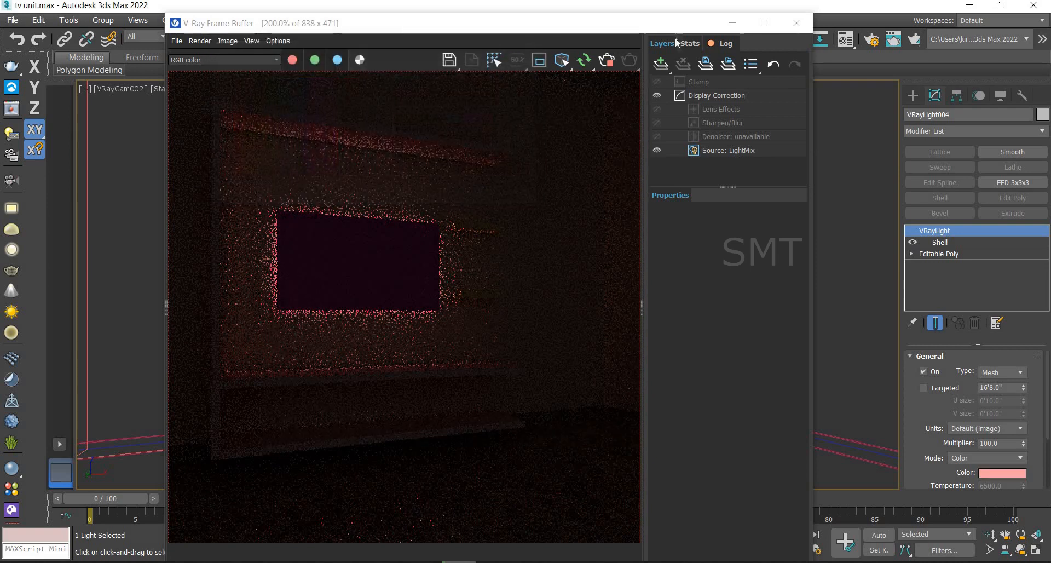
pyautogui.click(796, 23)
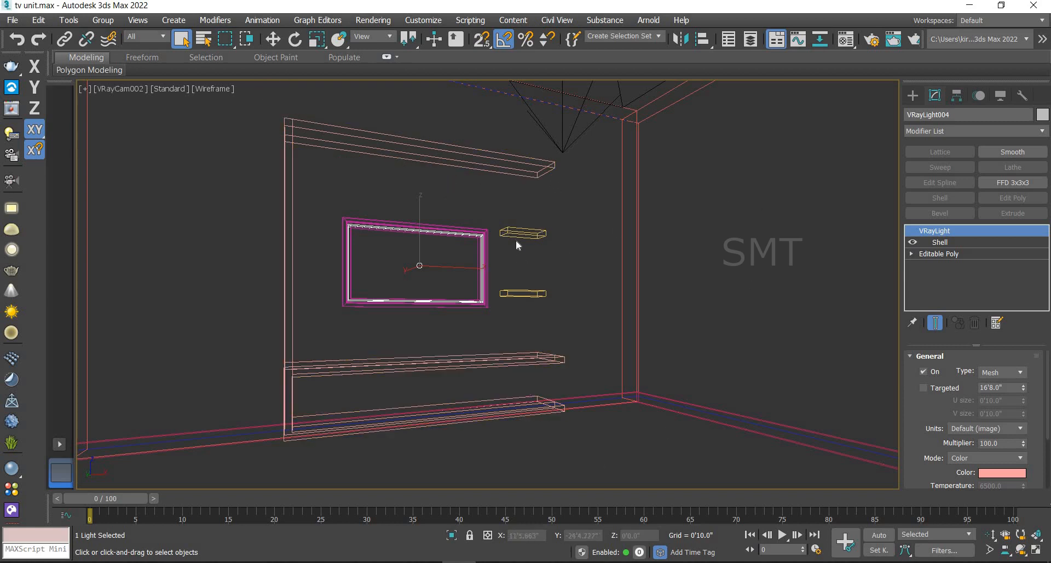
# In the top view, create a cylinder with a radius of about 1.37" within the small shelf's outline
pyautogui.click(914, 96)
pyautogui.click(946, 213)
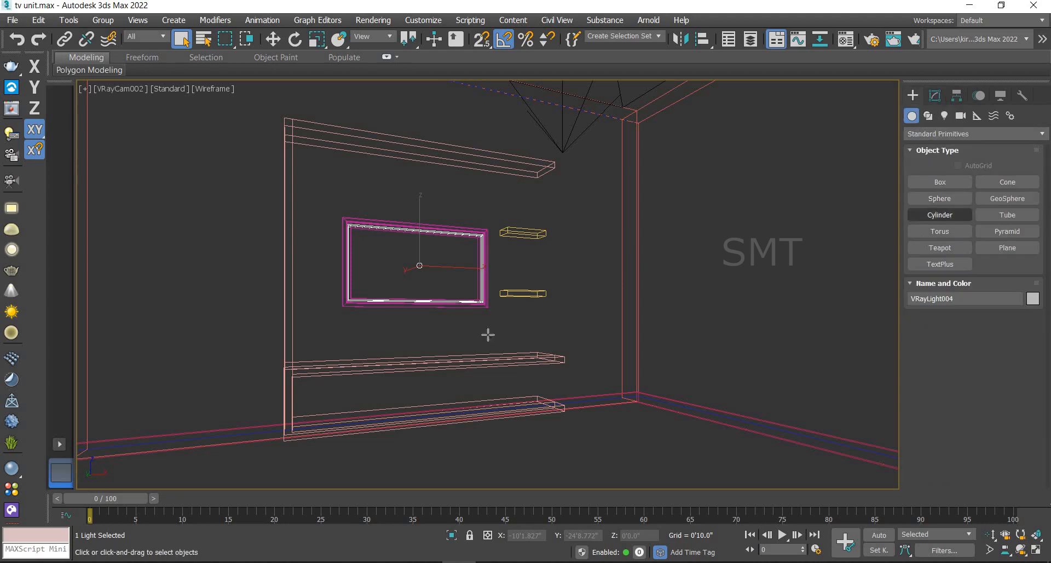
pyautogui.press('t')
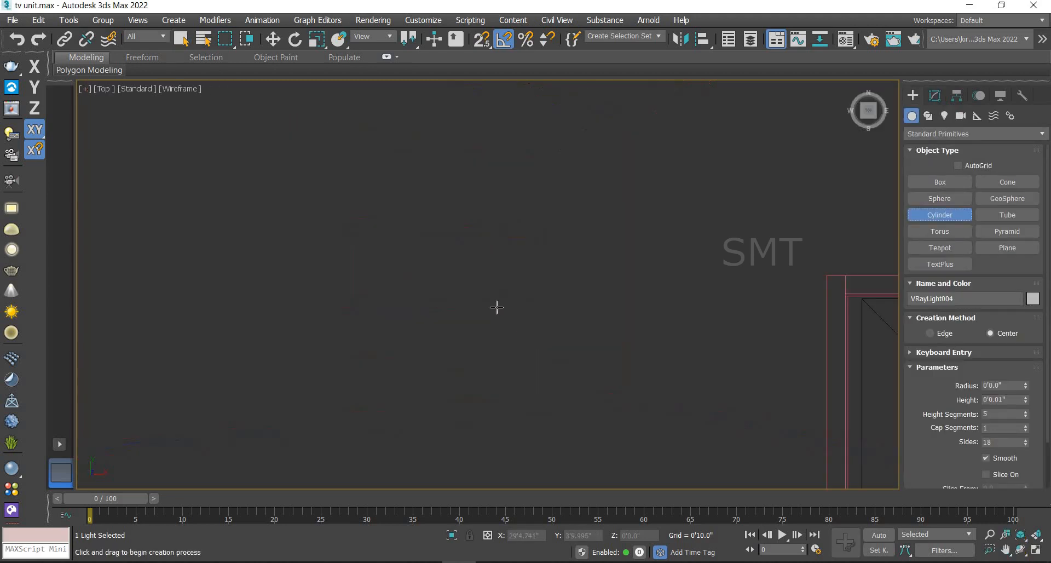
pyautogui.scroll(-4, 490, 301)
pyautogui.scroll(5, 598, 274)
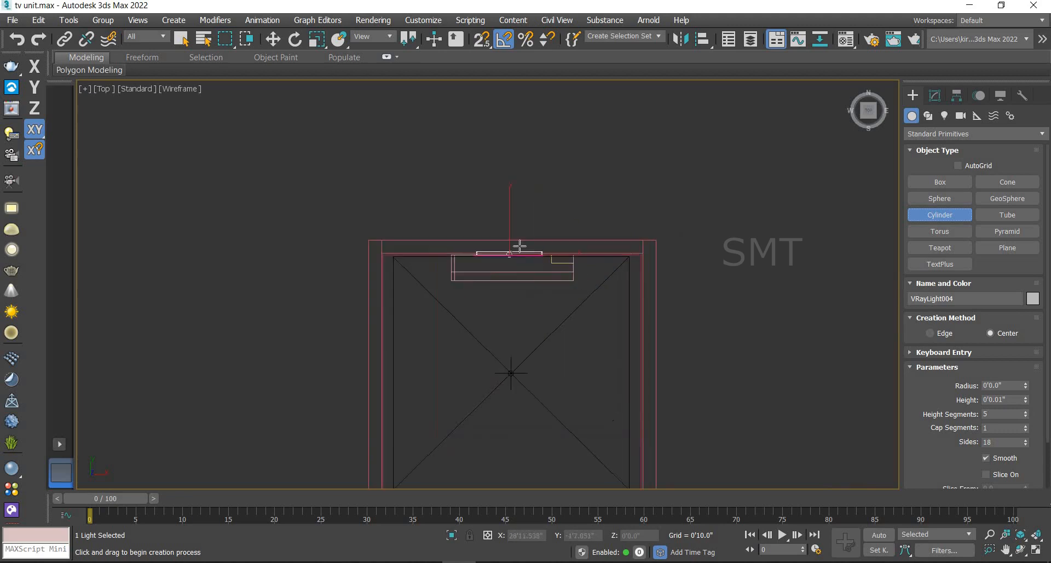
pyautogui.scroll(1, 502, 233)
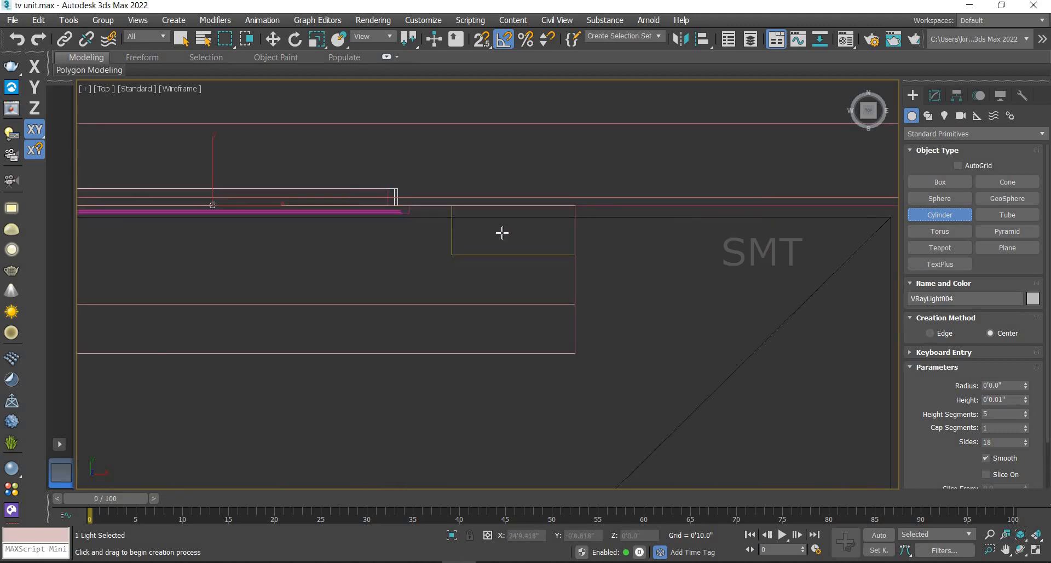
pyautogui.scroll(1, 502, 233)
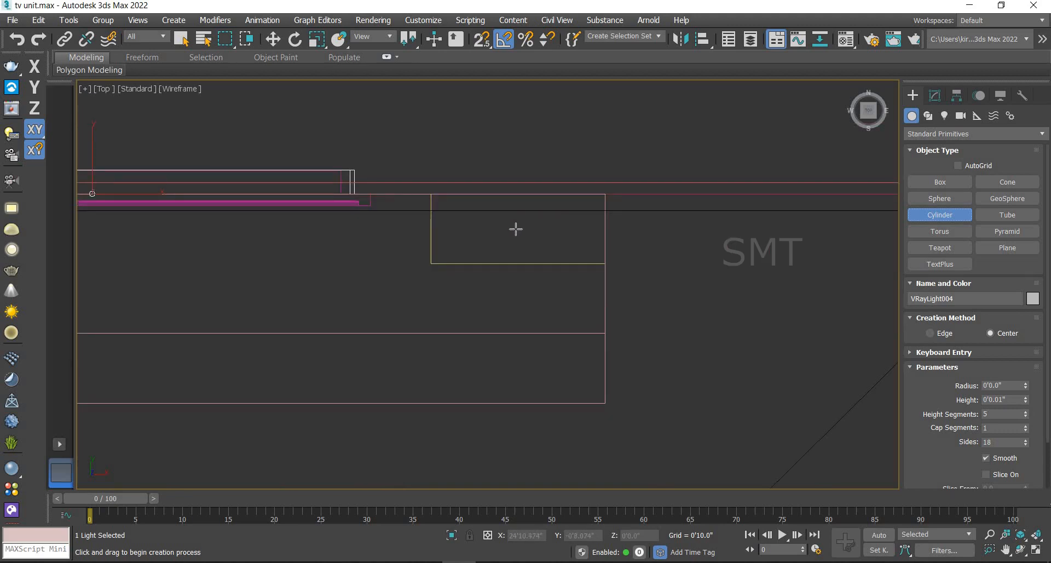
pyautogui.moveTo(513, 223); pyautogui.dragTo(523, 236)
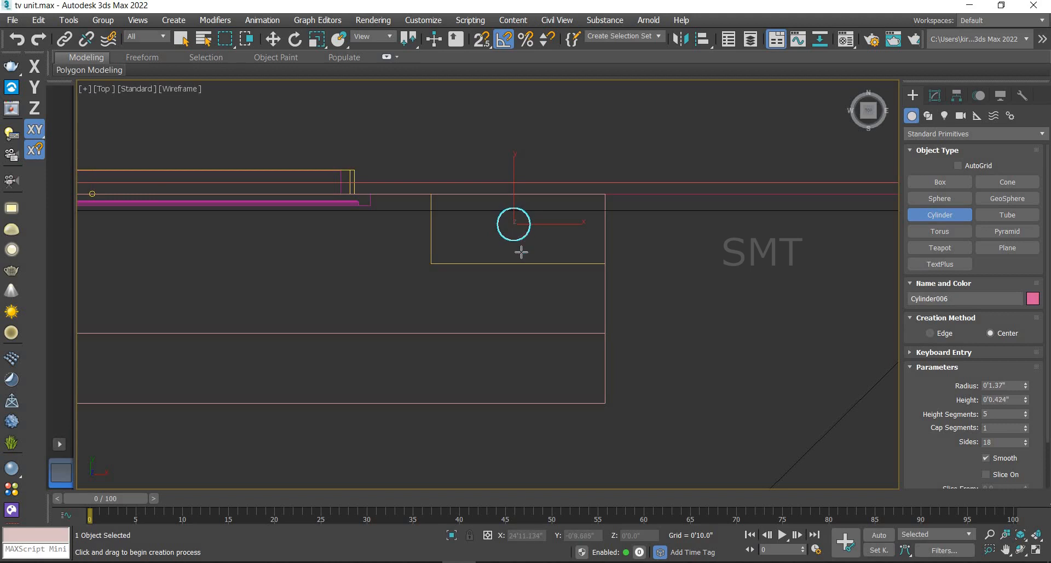
# Set the cylinder's radius to 1.5" and its height to 2"
pyautogui.click(935, 96)
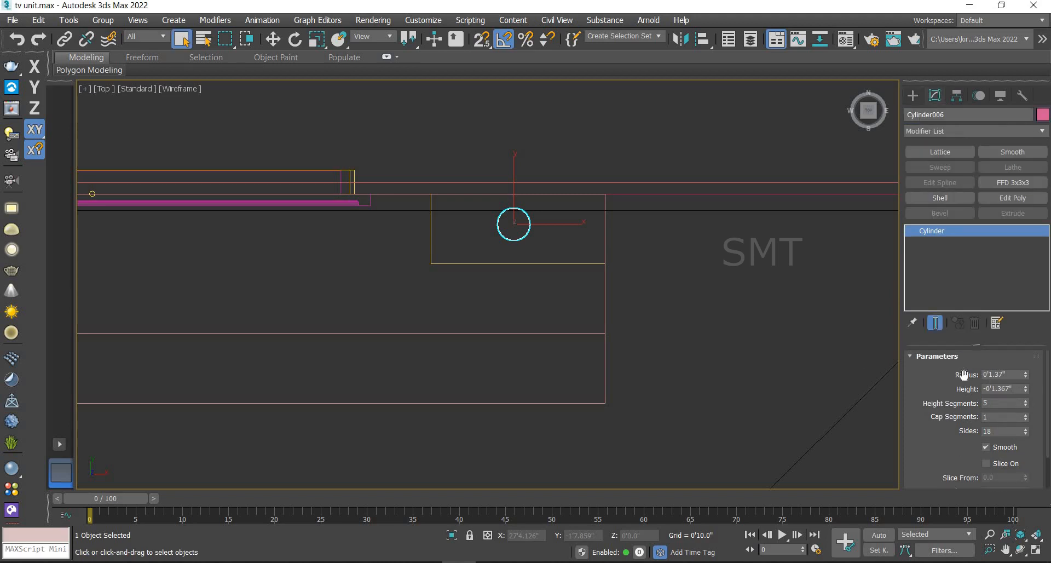
pyautogui.click(1013, 374)
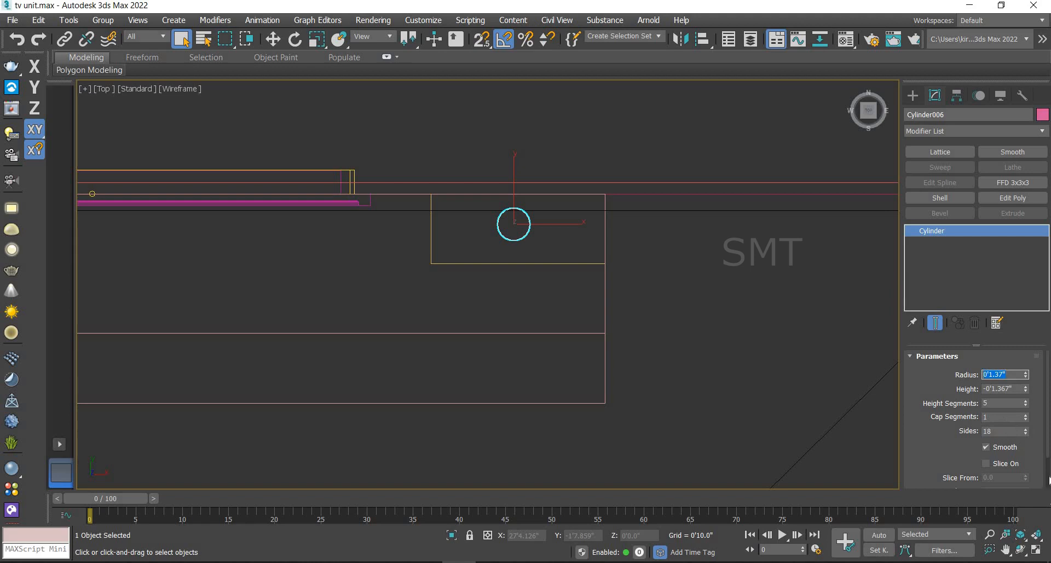
pyautogui.write('2')
pyautogui.press('Return')
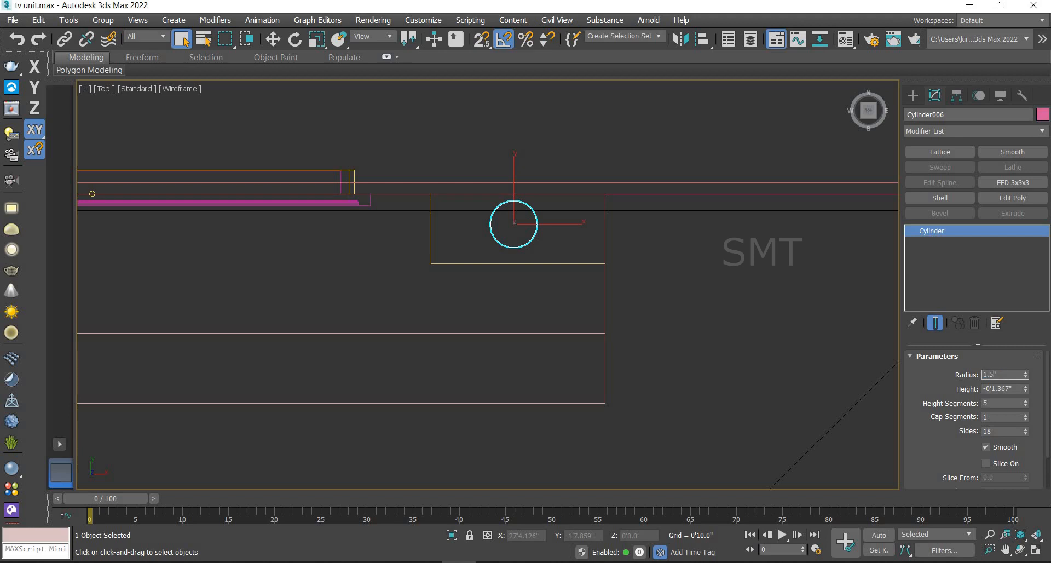
pyautogui.write('1.5"')
pyautogui.press('Return')
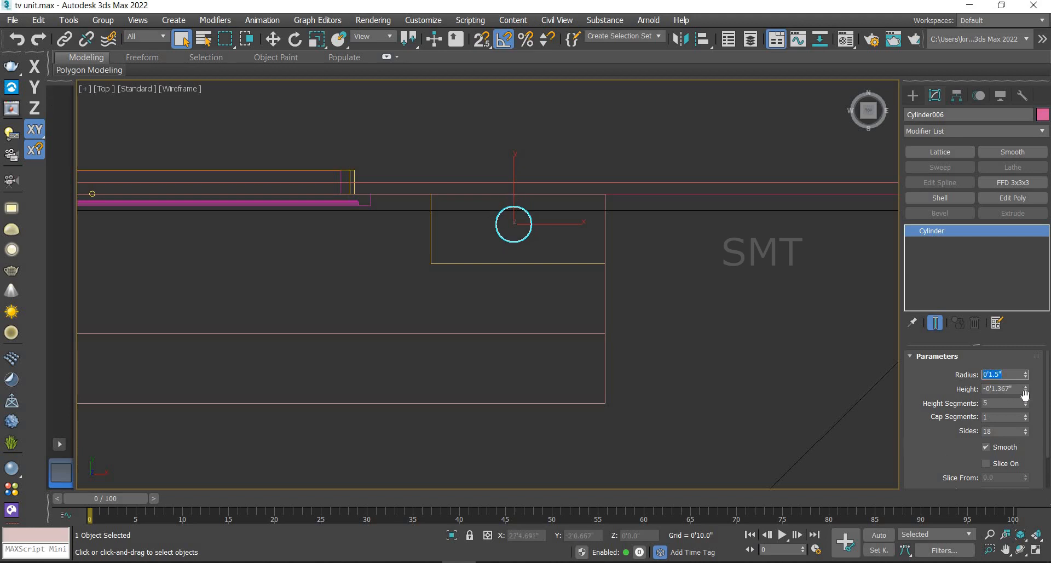
pyautogui.press('Tab')
pyautogui.write('2')
pyautogui.press('Return')
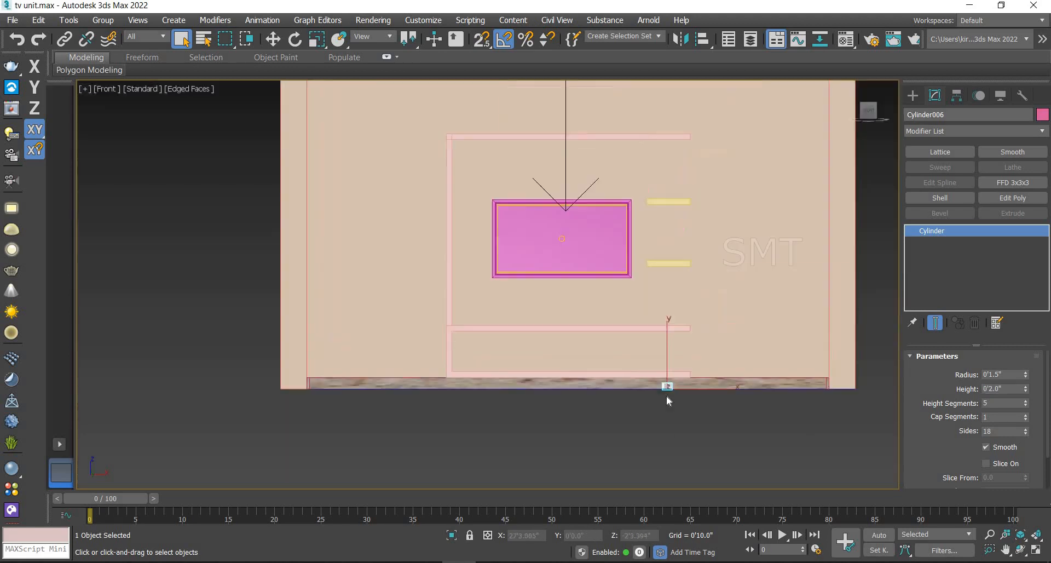
# Move the cylinder up to just under the lower small shelf in the front view and set its height to 0.2"
pyautogui.scroll(3, 668, 394)
pyautogui.press('w')
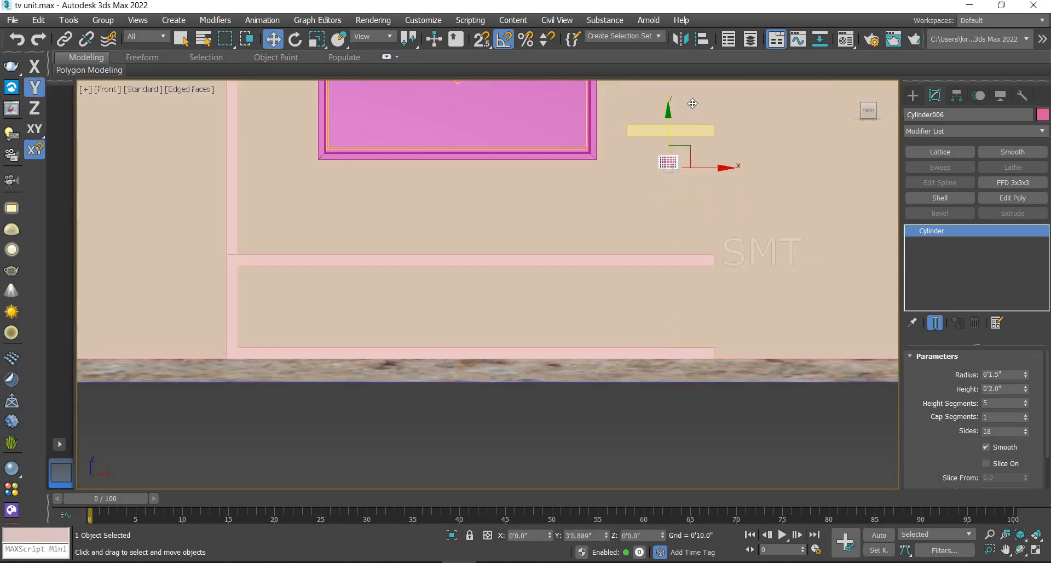
pyautogui.doubleClick(996, 388)
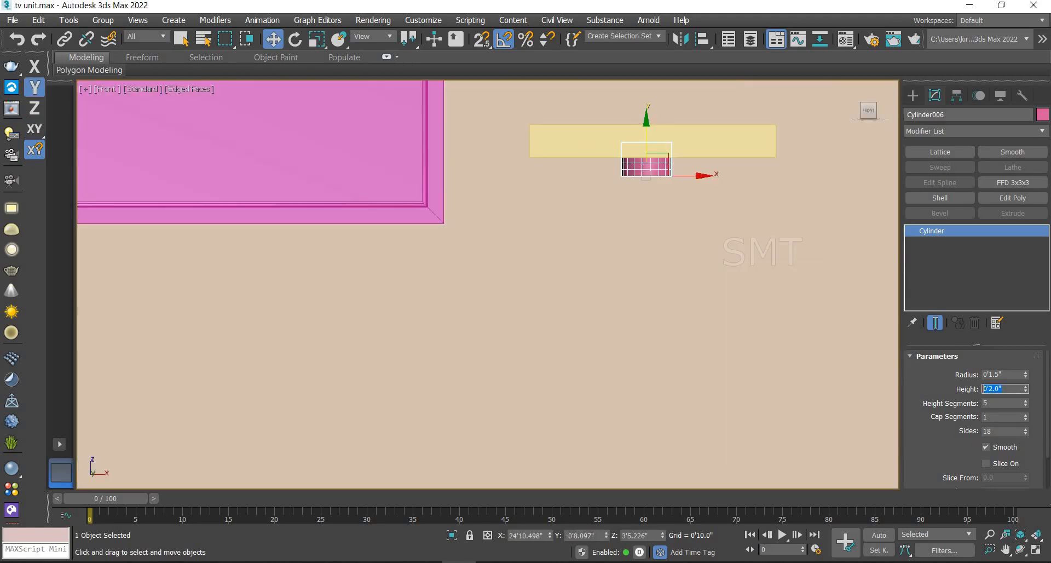
pyautogui.write('.15')
pyautogui.press('Return')
# Raise the thin cylinder against the underside of the lower small shelf and deselect it
pyautogui.scroll(5, 668, 164)
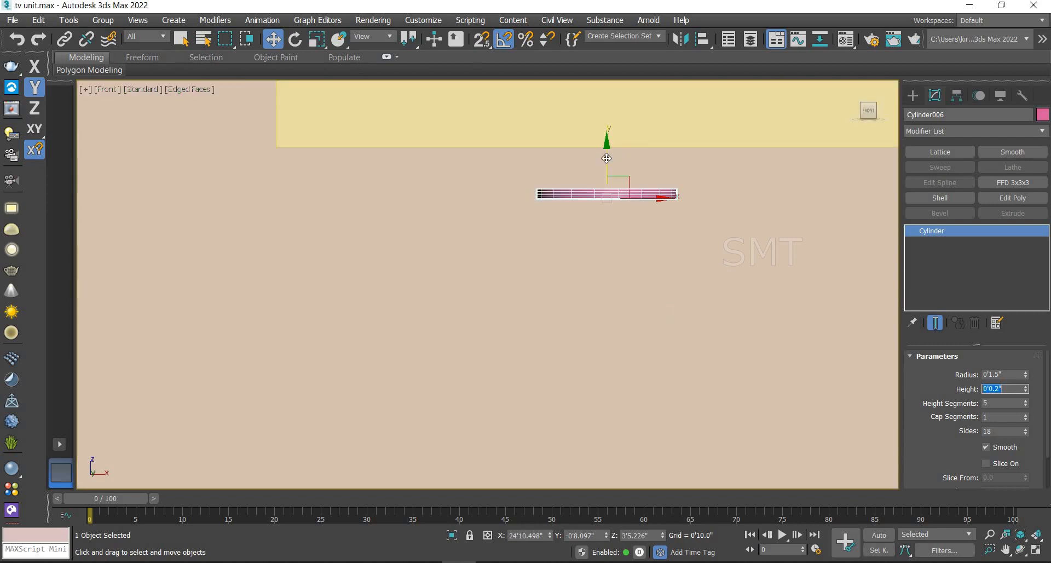
pyautogui.moveTo(608, 131); pyautogui.dragTo(611, 86)
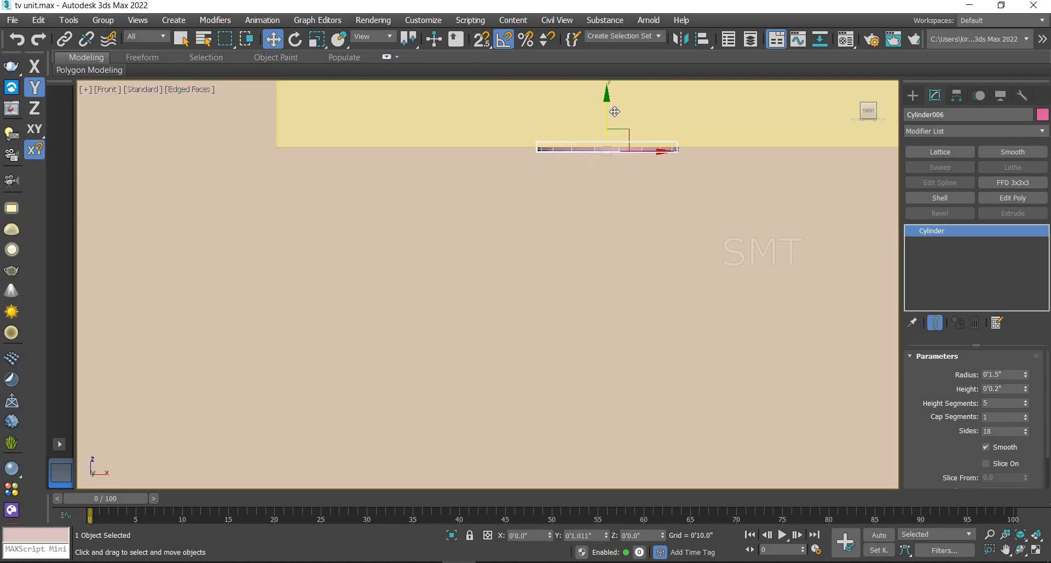
pyautogui.click(680, 317)
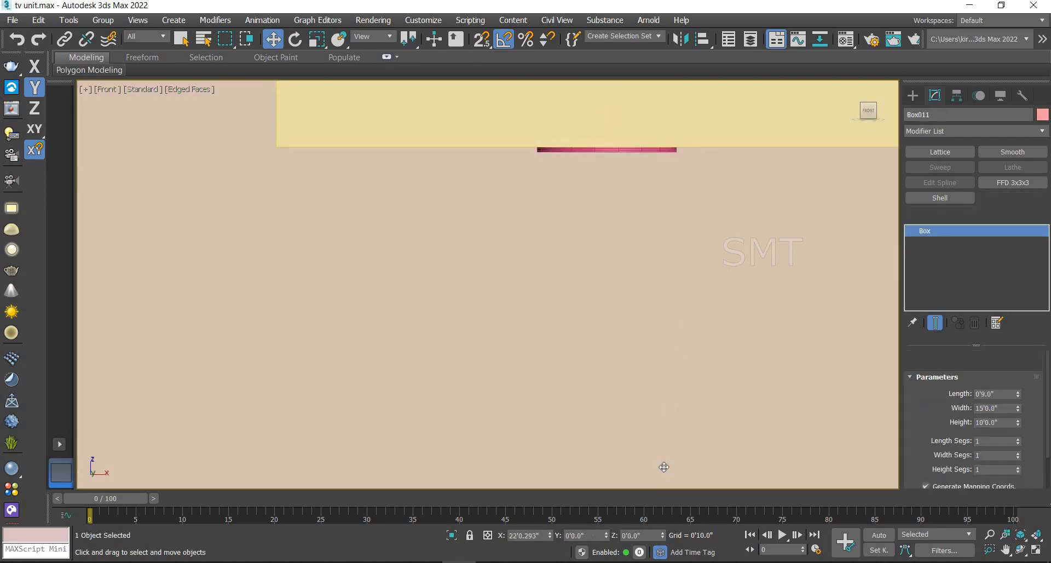
# Isolate the cylinder under the shelf and increase its number of sides to 134
pyautogui.click(629, 150)
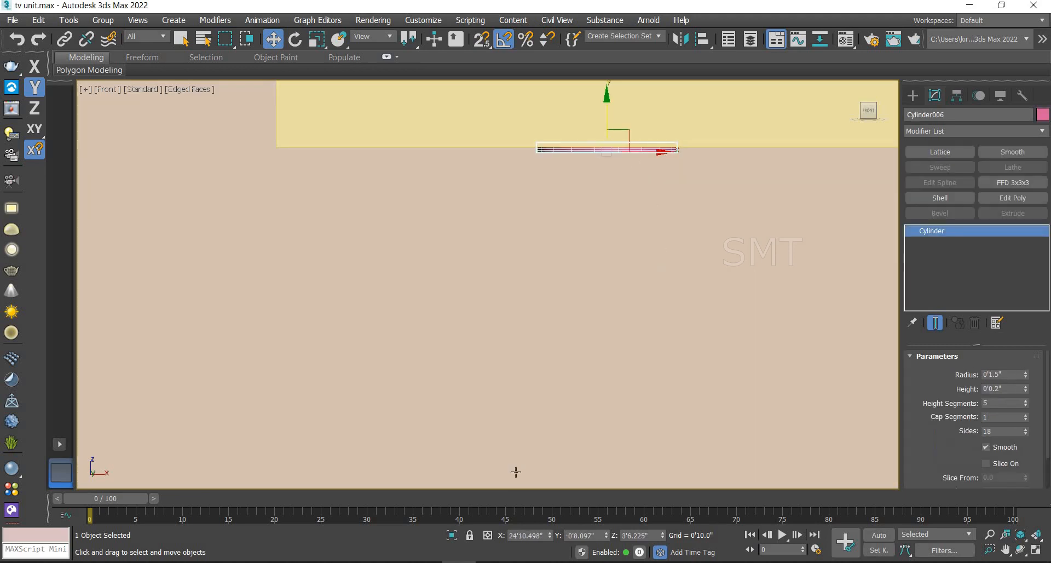
pyautogui.hotkey('alt', 'q')
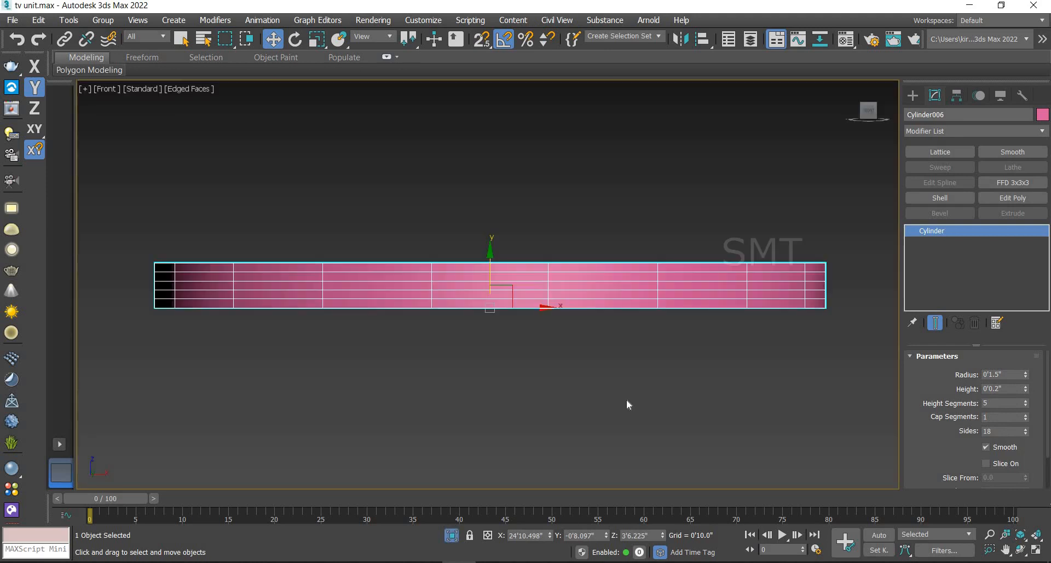
pyautogui.keyDown('alt'); pyautogui.moveTo(598, 370); pyautogui.dragTo(598, 363, button='middle'); pyautogui.keyUp('alt')
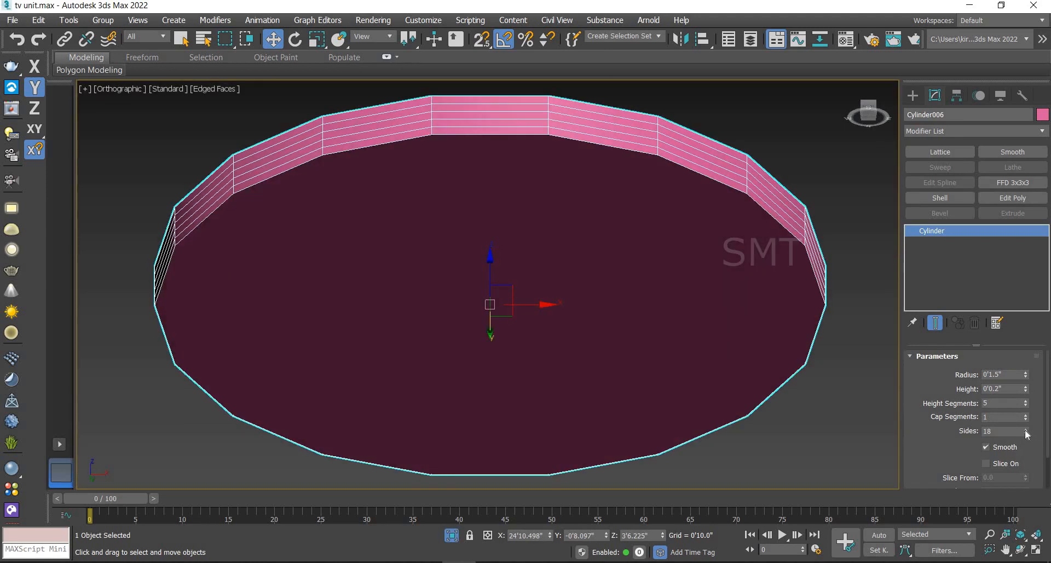
pyautogui.moveTo(1026, 432); pyautogui.dragTo(1025, 370)
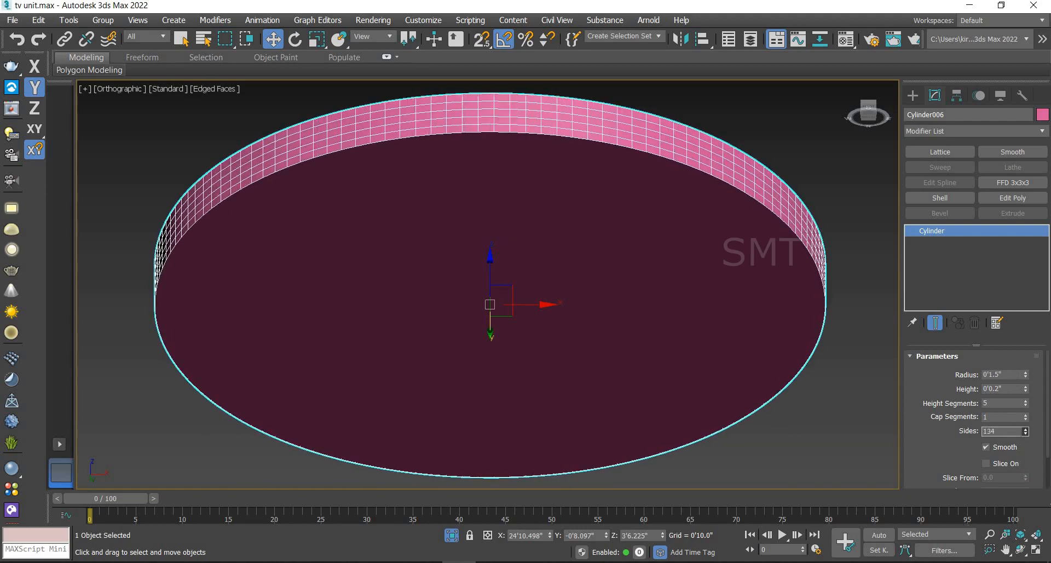
# Add an Edit Poly modifier to the cylinder and inset its bottom face by about 0.073"
pyautogui.click(1013, 199)
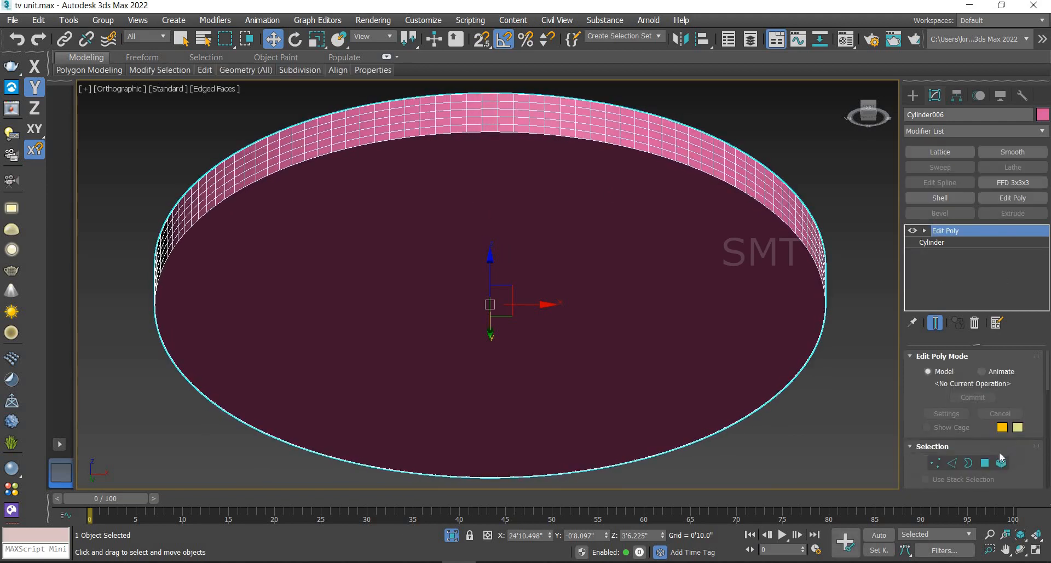
pyautogui.click(985, 462)
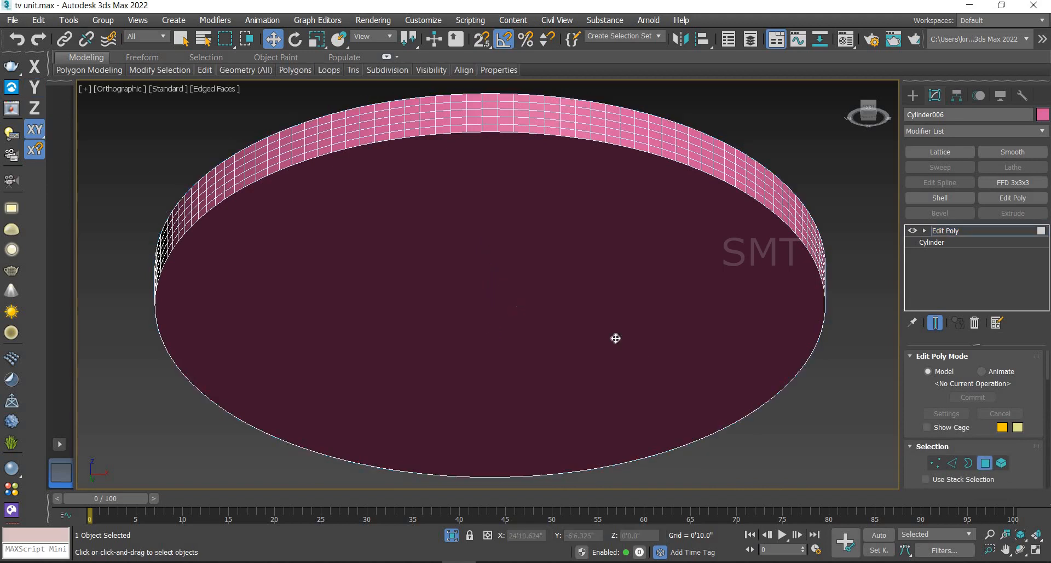
pyautogui.click(615, 339)
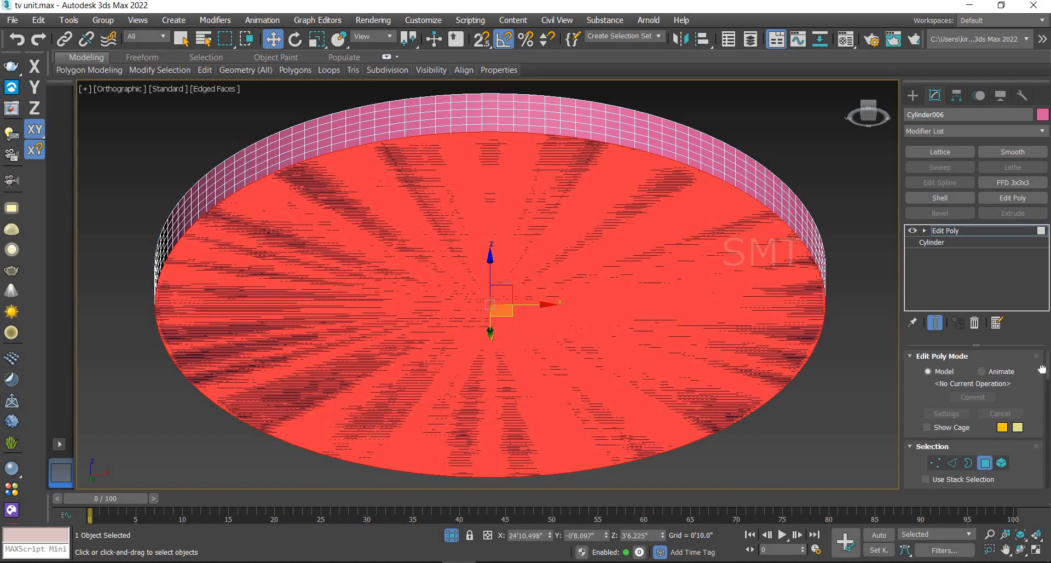
pyautogui.moveTo(1047, 367); pyautogui.dragTo(1048, 400)
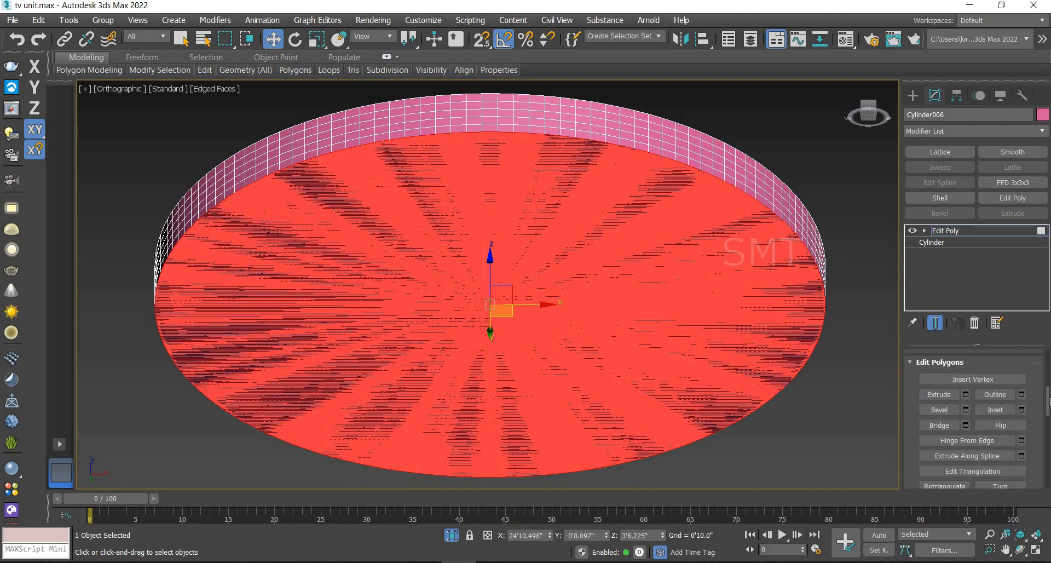
pyautogui.click(1021, 410)
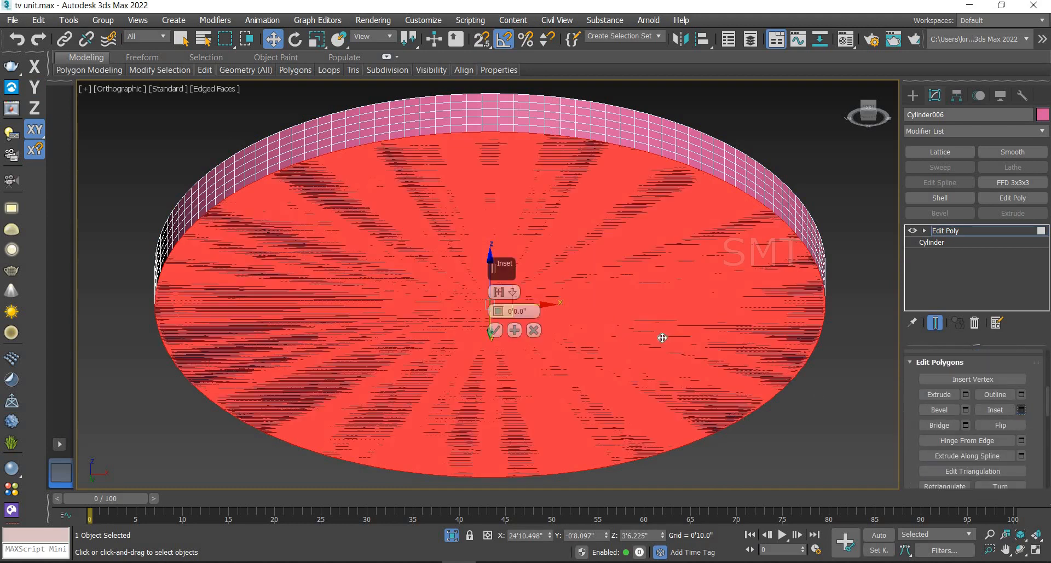
pyautogui.moveTo(497, 311); pyautogui.dragTo(496, 291)
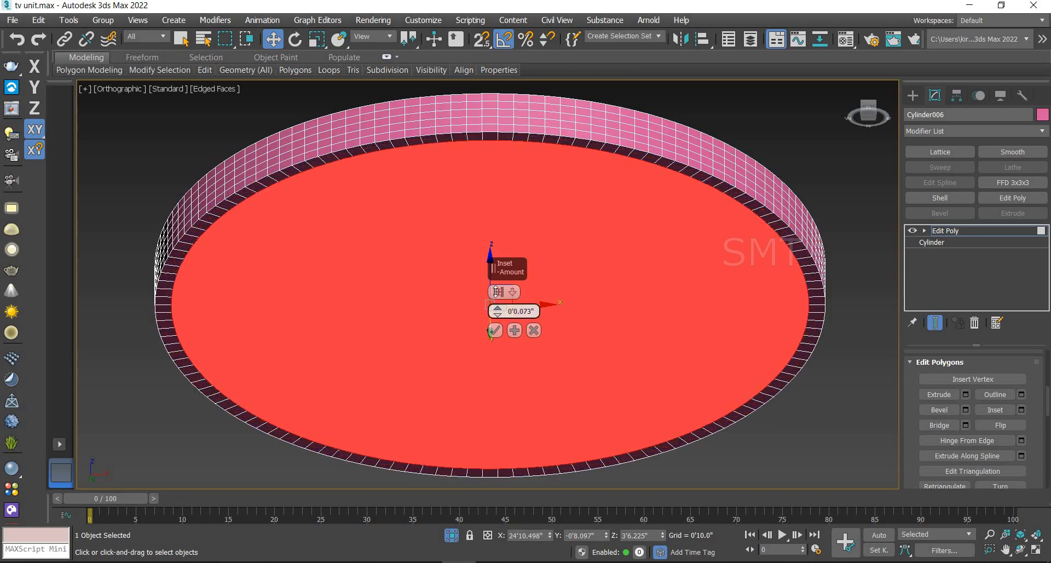
pyautogui.click(496, 332)
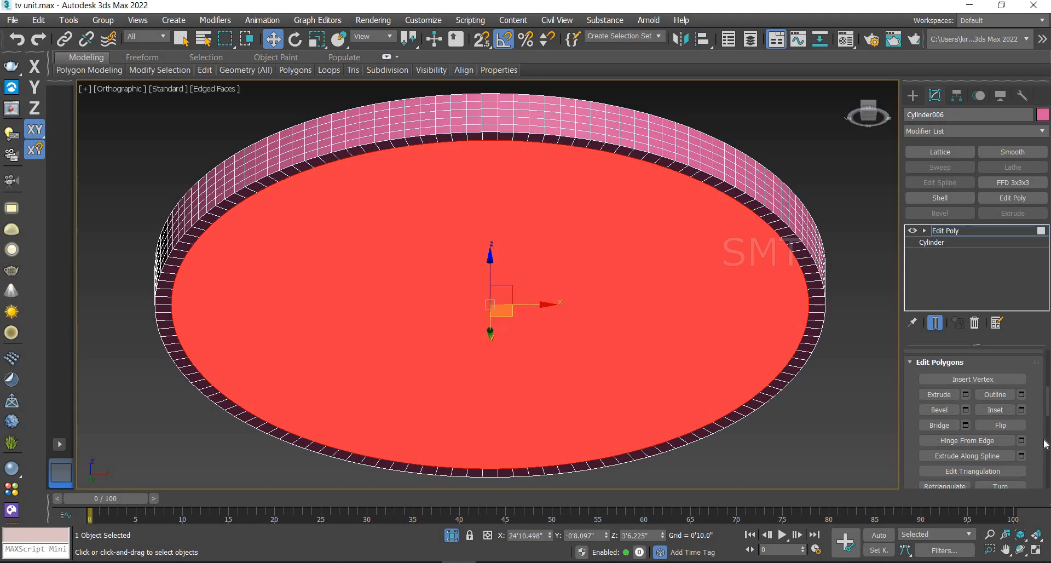
# Extrude the inset bottom face inward by about -0.039" to form a shallow recess
pyautogui.click(965, 394)
pyautogui.moveTo(497, 318); pyautogui.dragTo(495, 320)
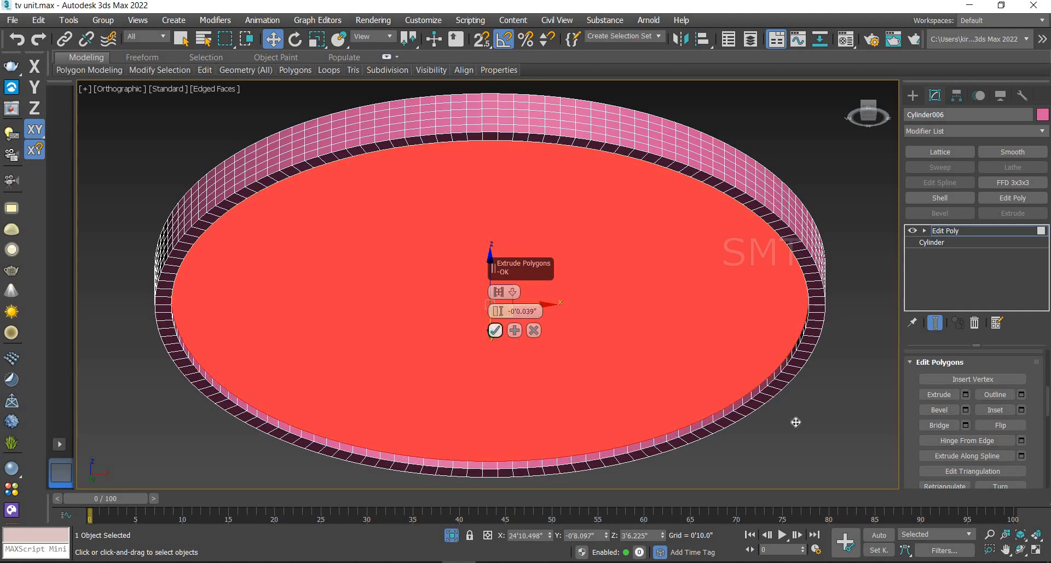
pyautogui.press('Return')
# Chamfer the edges around the recessed face by 0.02" with 5 segments
pyautogui.scroll(5, 1046, 388)
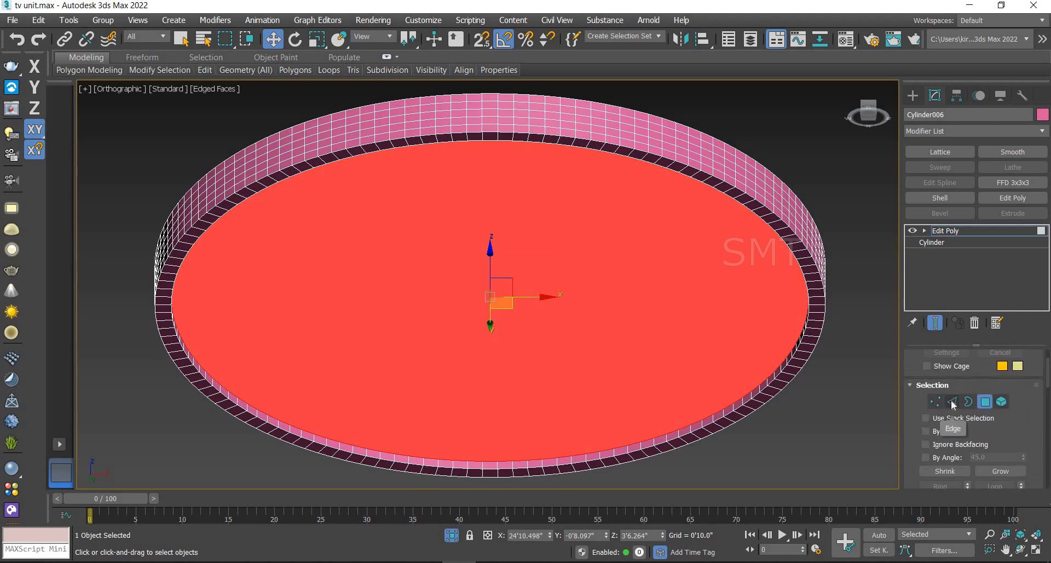
pyautogui.click(952, 401)
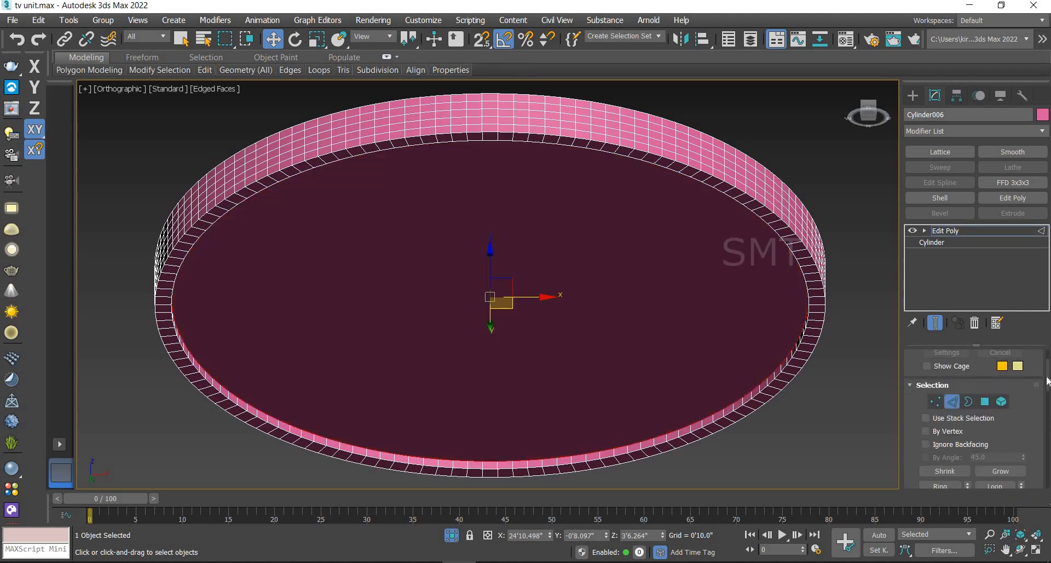
pyautogui.moveTo(1046, 382); pyautogui.dragTo(1042, 415)
pyautogui.click(966, 383)
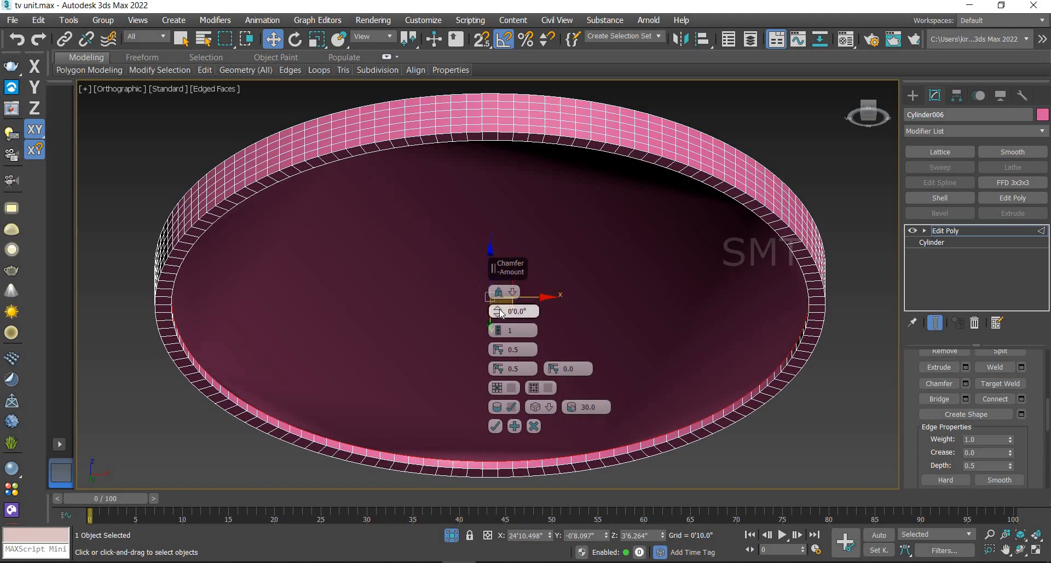
pyautogui.click(496, 304)
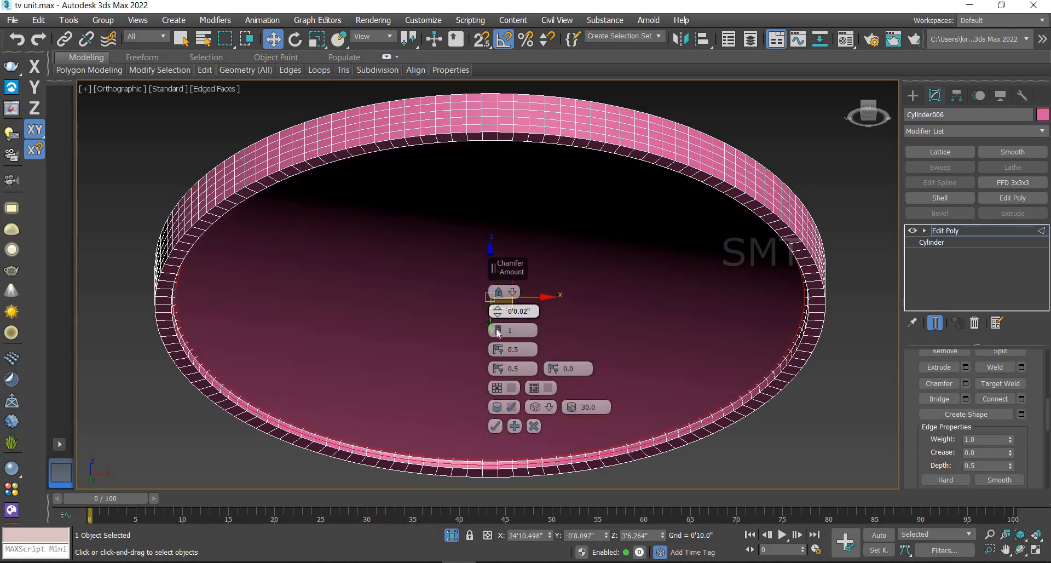
pyautogui.click(497, 329)
pyautogui.click(496, 328)
pyautogui.click(497, 329)
pyautogui.click(496, 329)
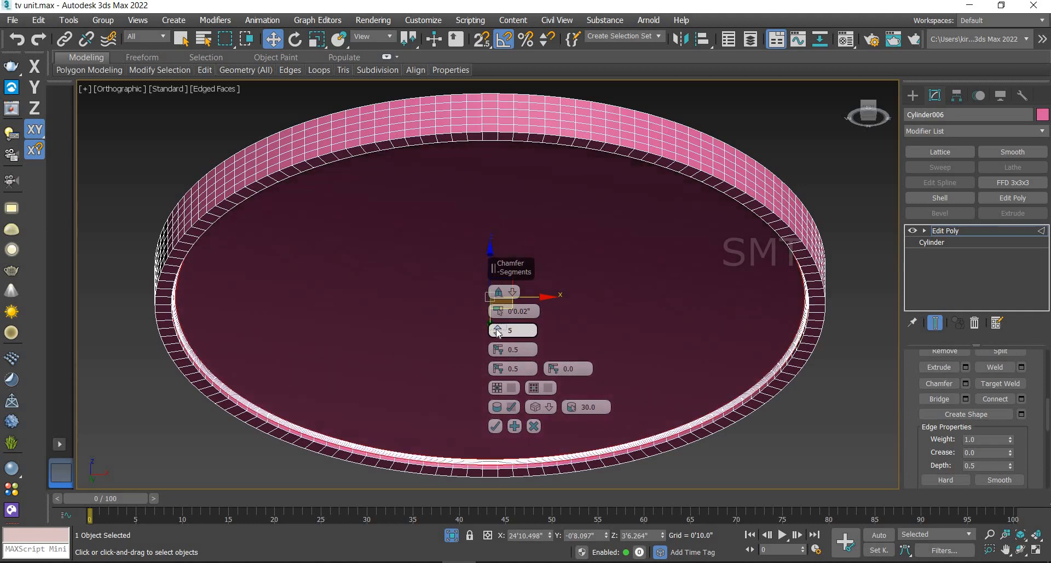
pyautogui.click(495, 426)
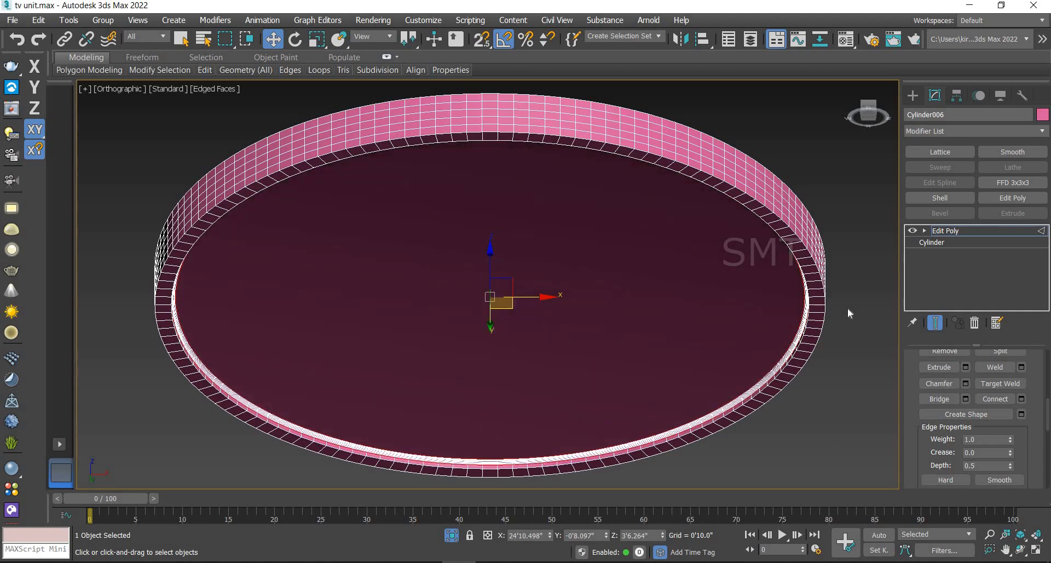
# Select the edge loop at the recess's lower rim and chamfer it by about 0.042" with 5 segments
pyautogui.click(205, 379)
pyautogui.click(210, 383)
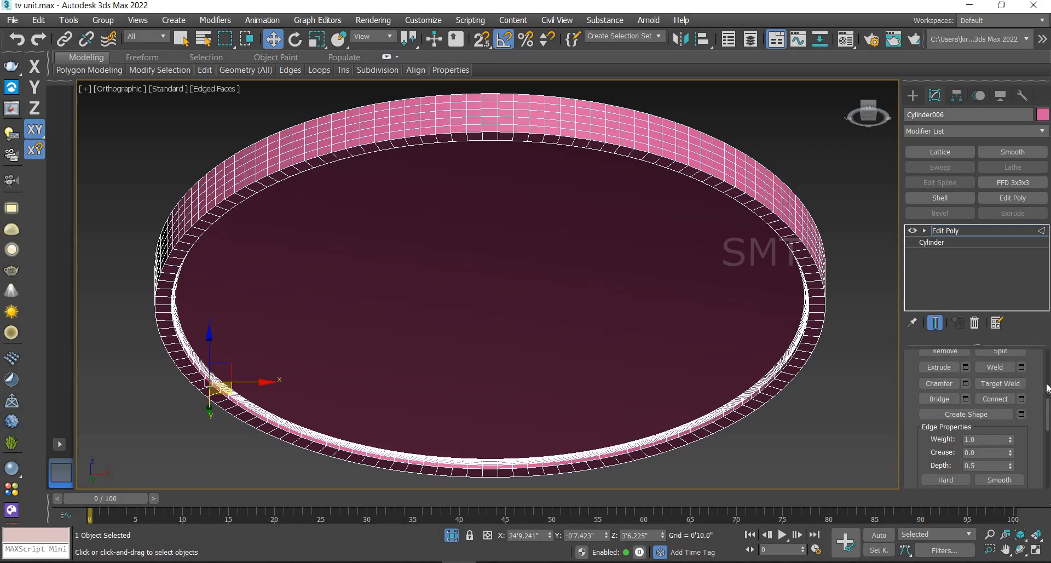
pyautogui.moveTo(1047, 387); pyautogui.dragTo(1046, 376)
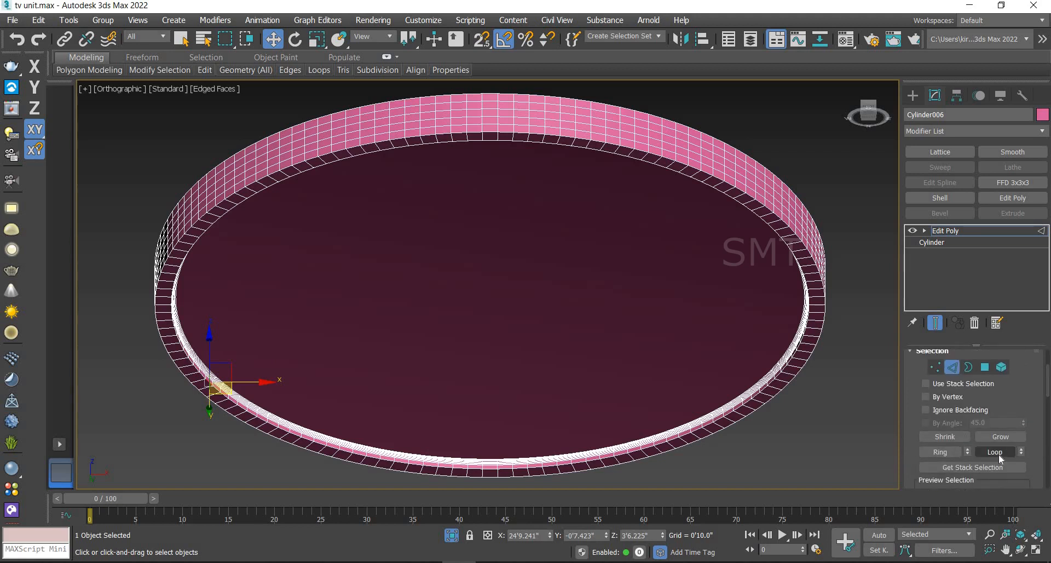
pyautogui.click(996, 452)
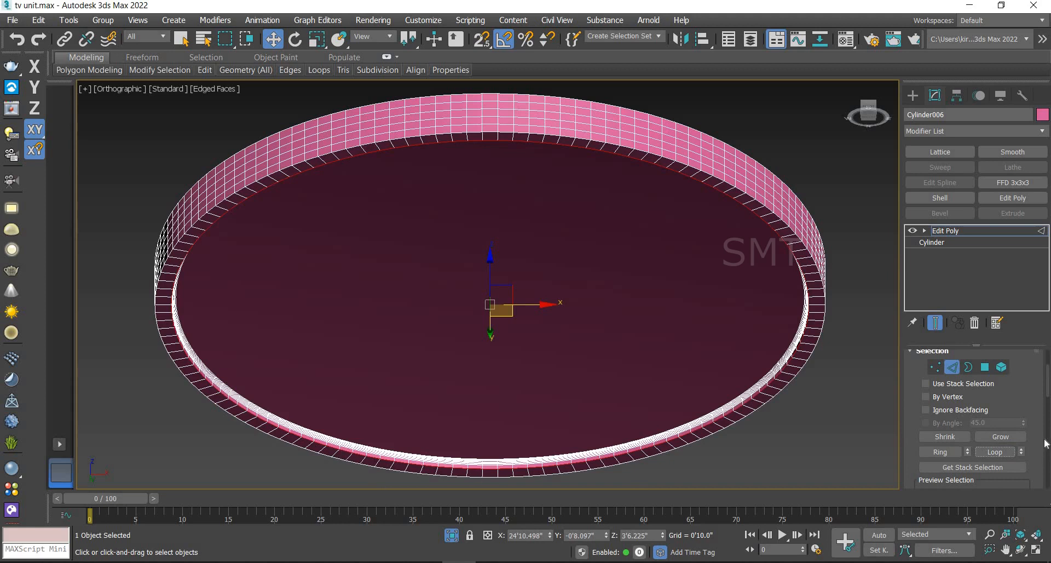
pyautogui.moveTo(1043, 417); pyautogui.dragTo(1043, 416)
pyautogui.click(965, 406)
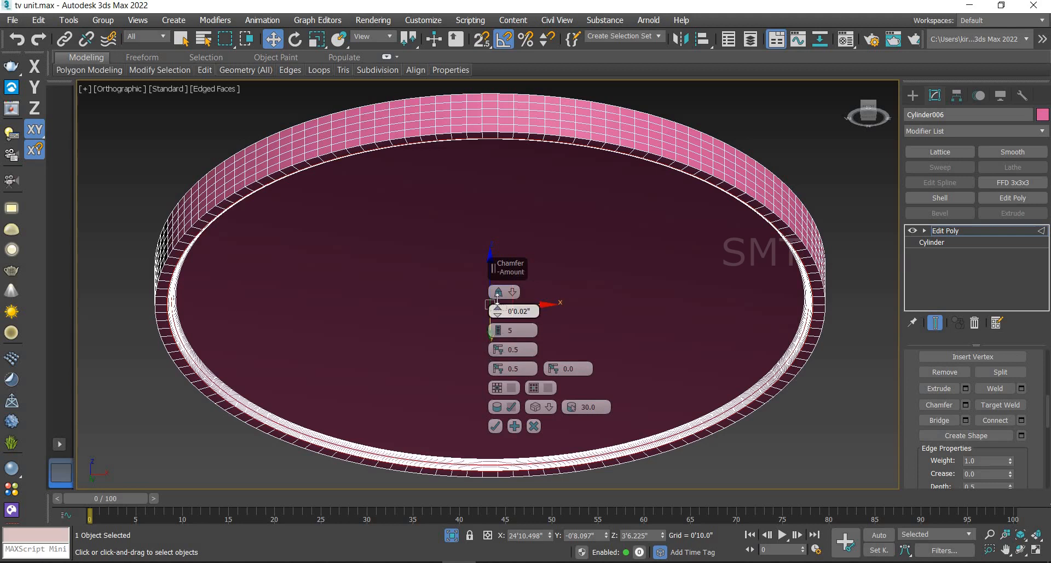
pyautogui.moveTo(497, 300); pyautogui.dragTo(497, 304)
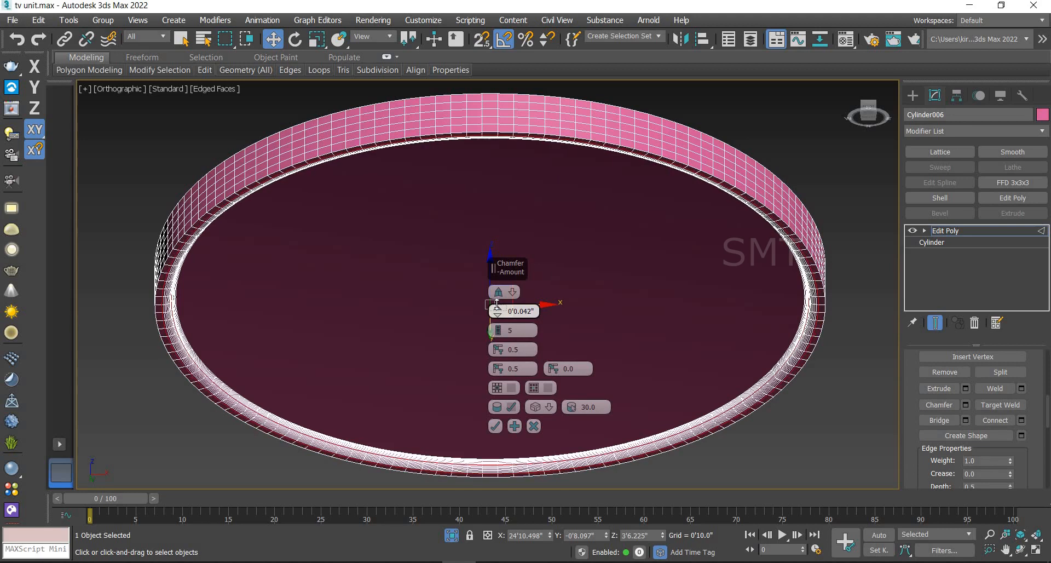
pyautogui.click(495, 426)
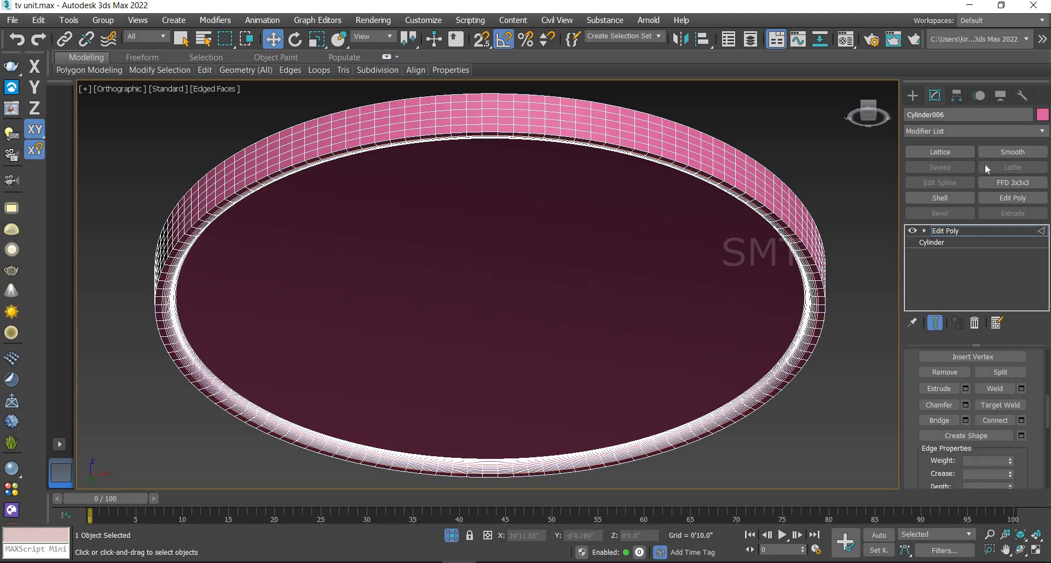
# Collapse the cylinder's whole modifier stack into an Editable Poly
pyautogui.click(852, 419)
pyautogui.click(747, 179)
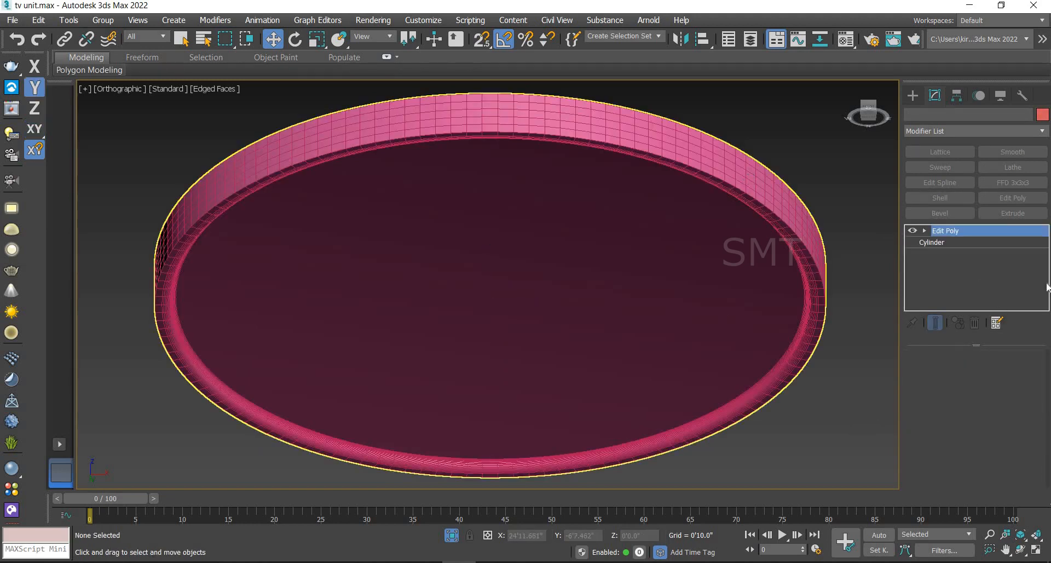
pyautogui.rightClick(948, 234)
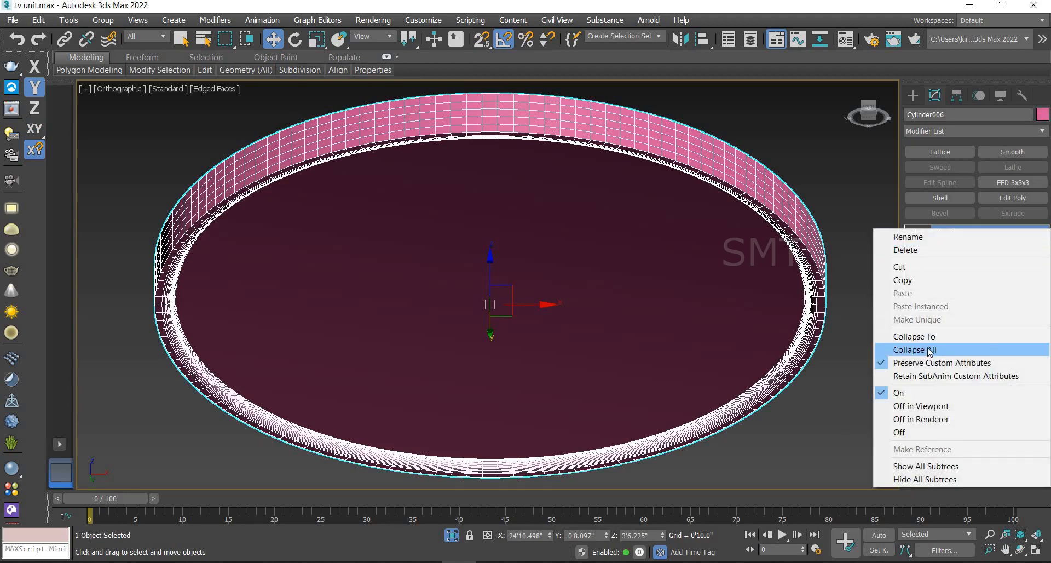
pyautogui.click(929, 350)
pyautogui.click(595, 327)
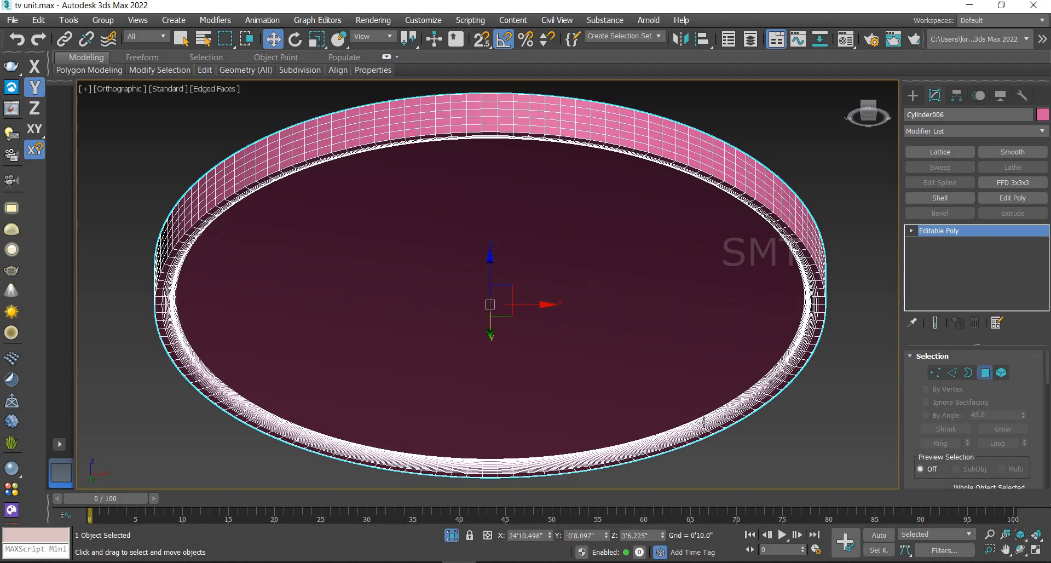
pyautogui.click(984, 373)
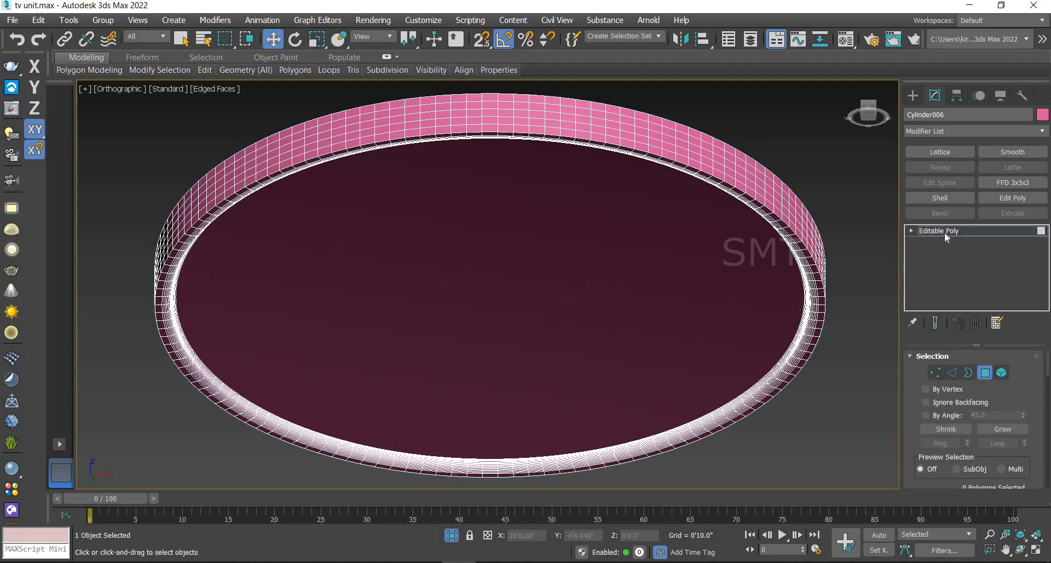
pyautogui.press('4')
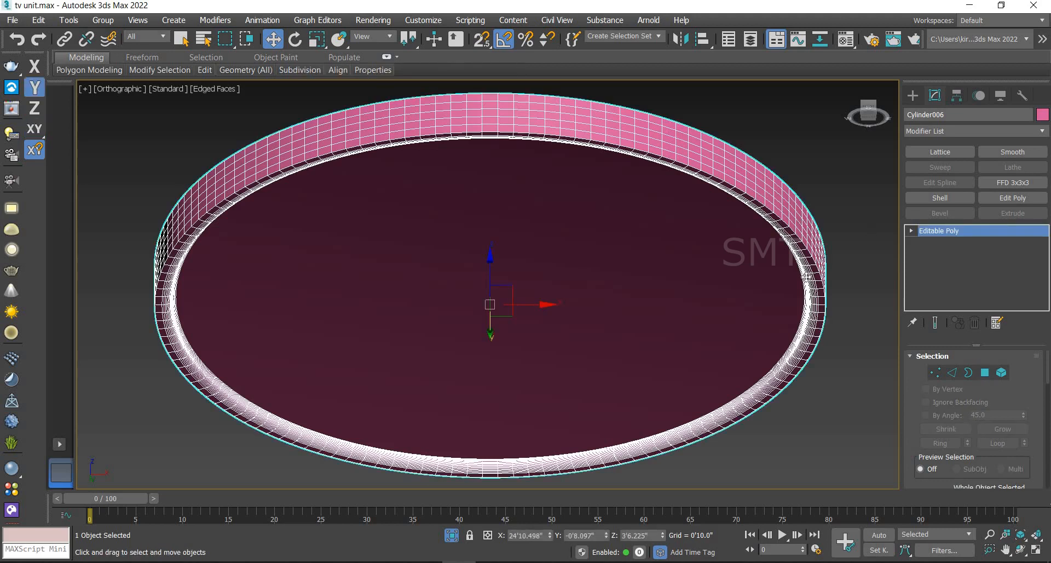
# Assign the white V-Ray material Material #19 to the whole spotlight cylinder
pyautogui.press('m')
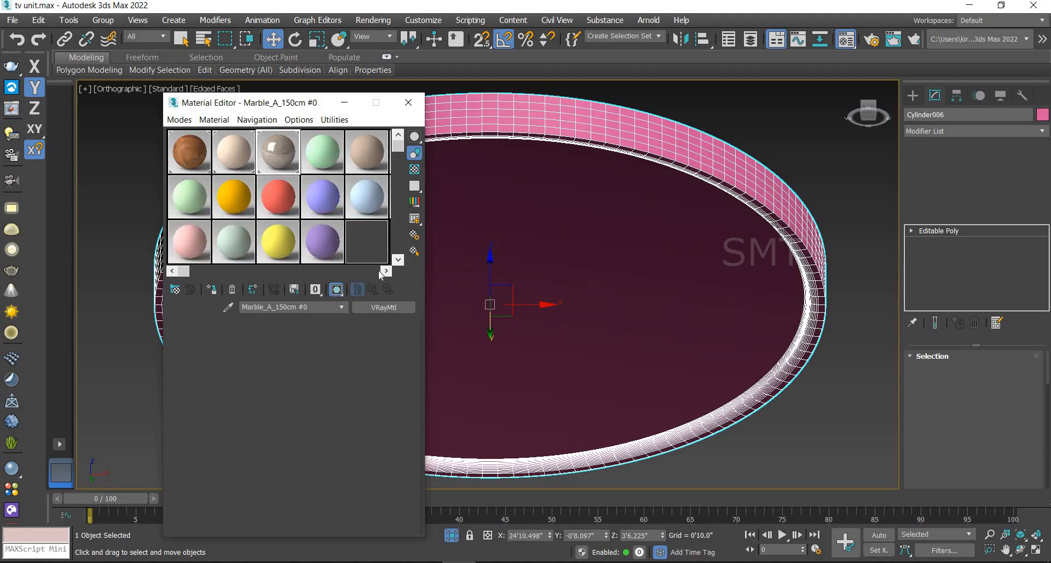
pyautogui.click(398, 259)
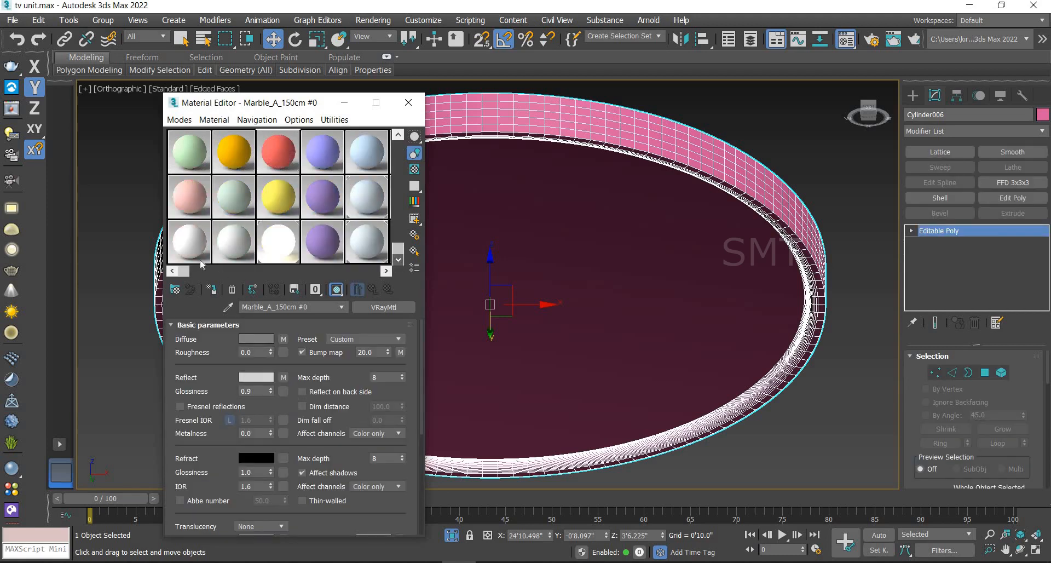
pyautogui.click(229, 242)
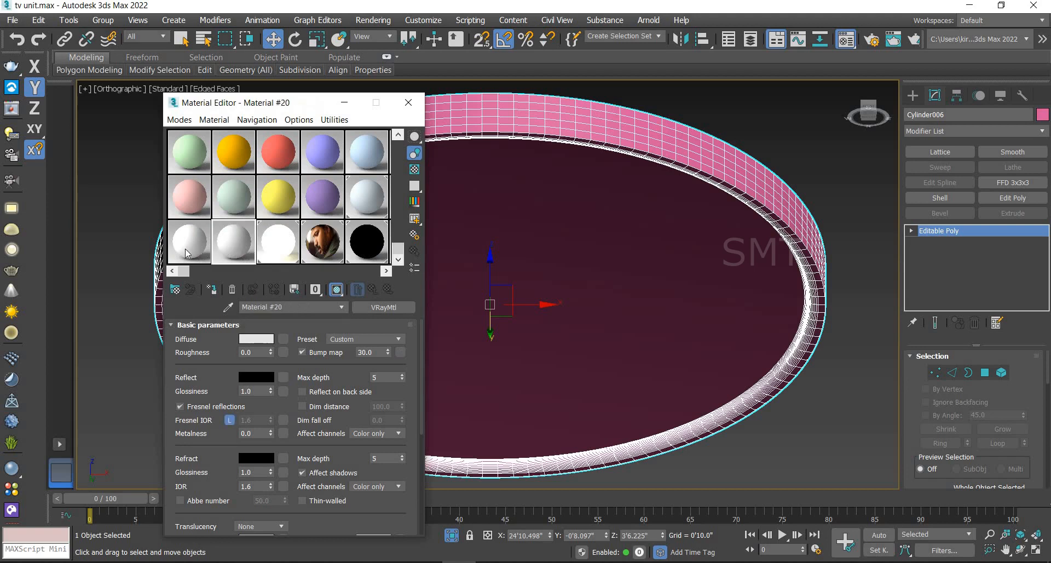
pyautogui.click(185, 249)
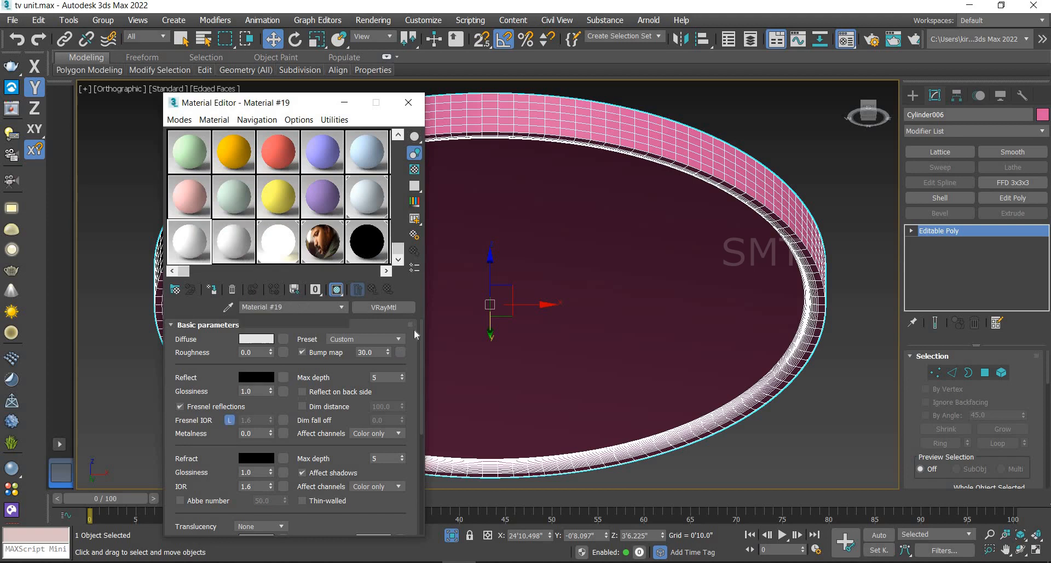
pyautogui.click(211, 291)
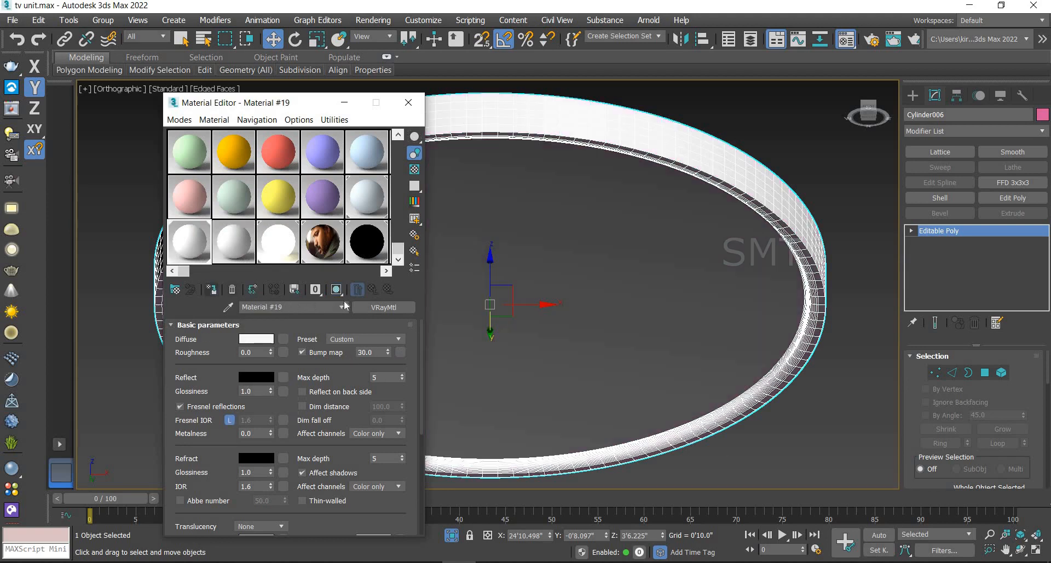
# Assign the VRayLightMtl Material #21 to the spotlight's recessed inner face and return to the perspective view
pyautogui.click(985, 374)
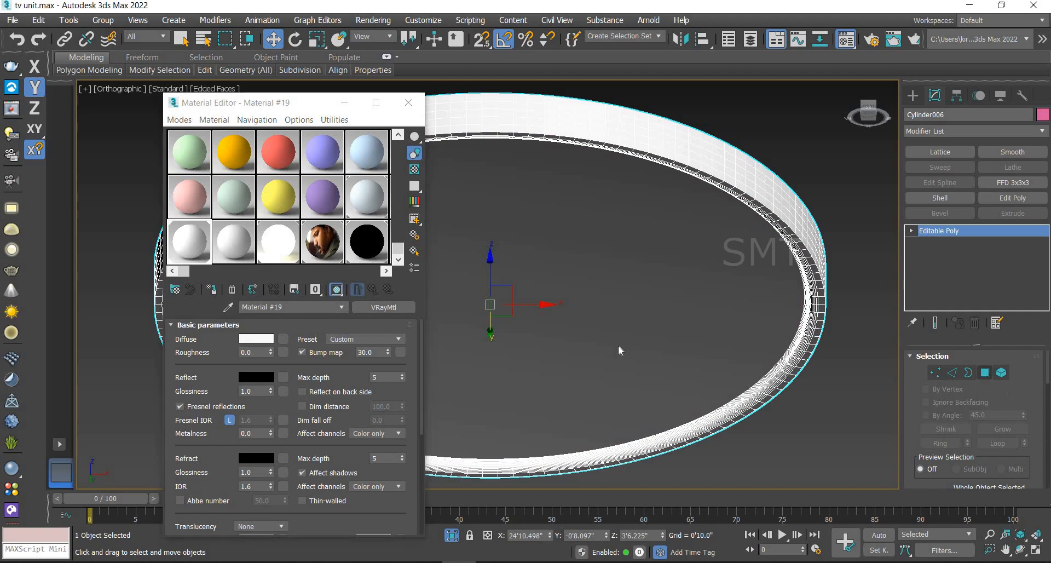
pyautogui.click(636, 341)
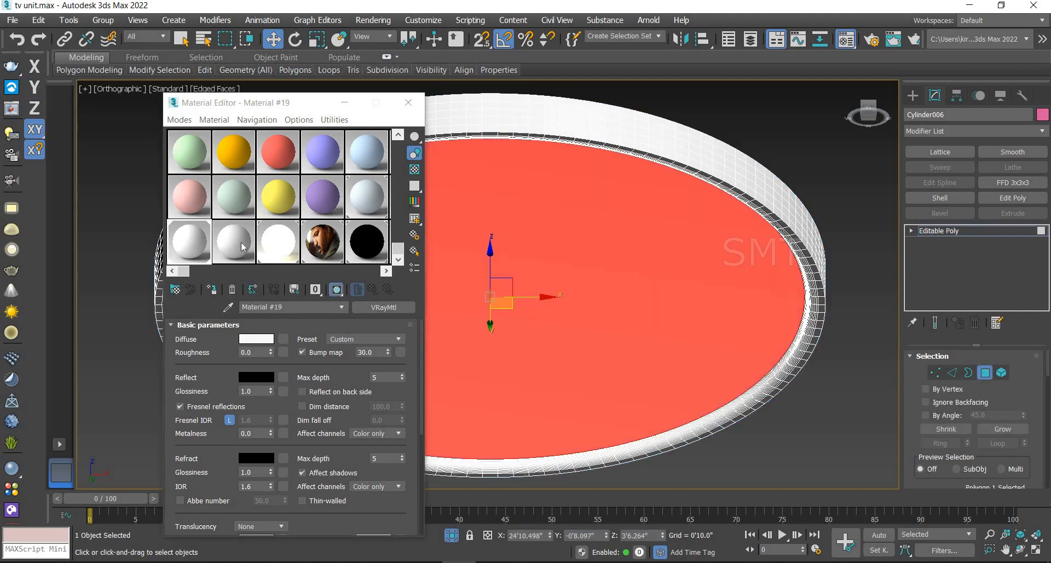
pyautogui.click(281, 249)
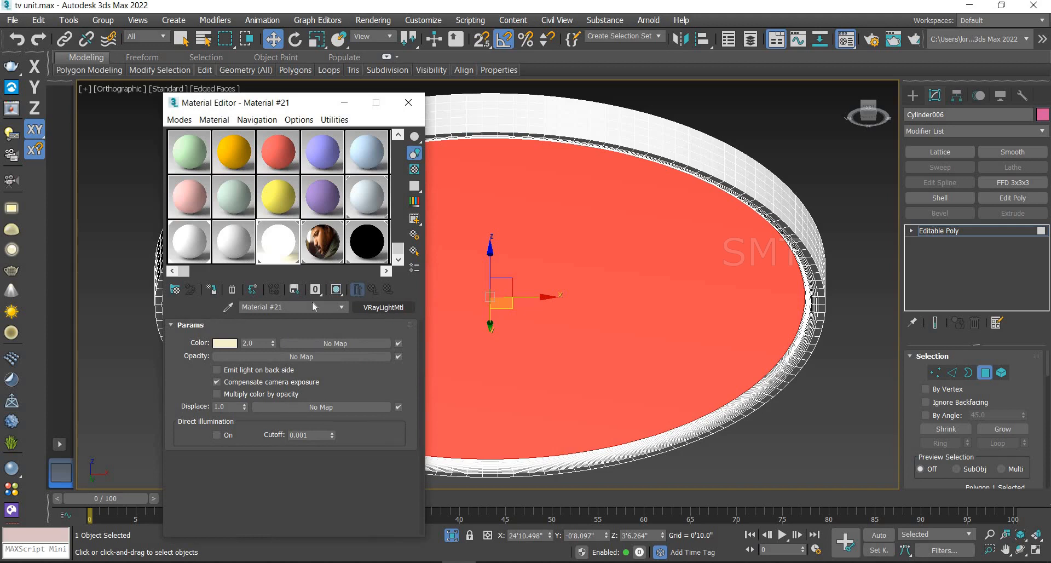
pyautogui.click(212, 291)
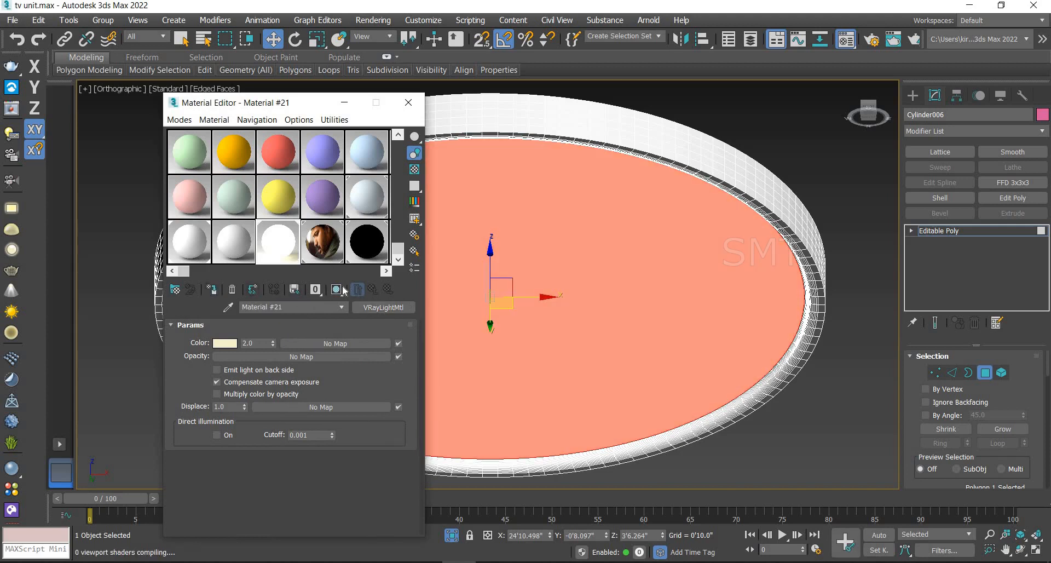
pyautogui.press('m')
pyautogui.press('p')
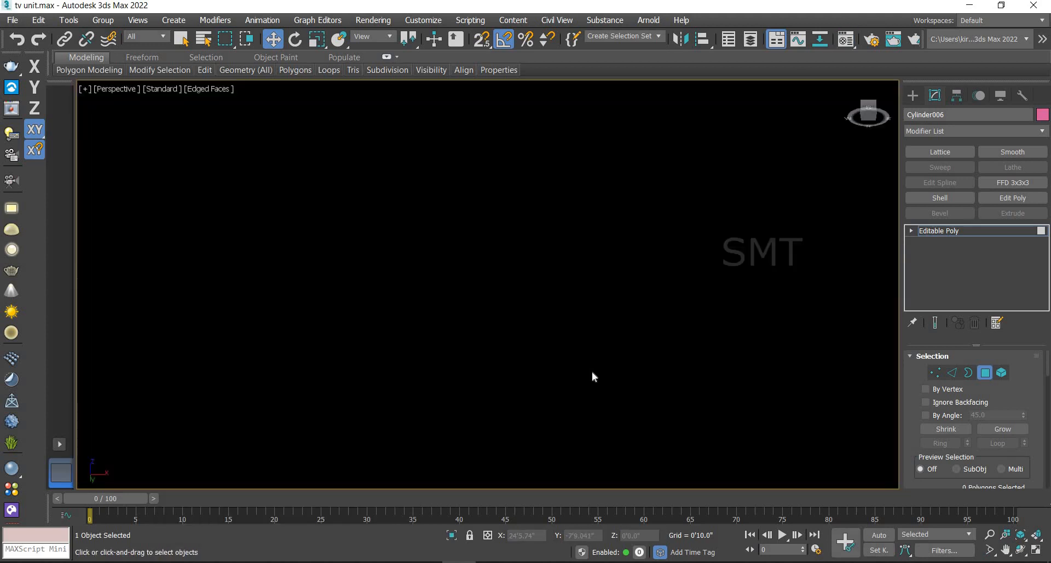
# Start an interactive V-Ray render of the camera view and limit its region to the area around the lower small shelf
pyautogui.press('c')
pyautogui.click(533, 386)
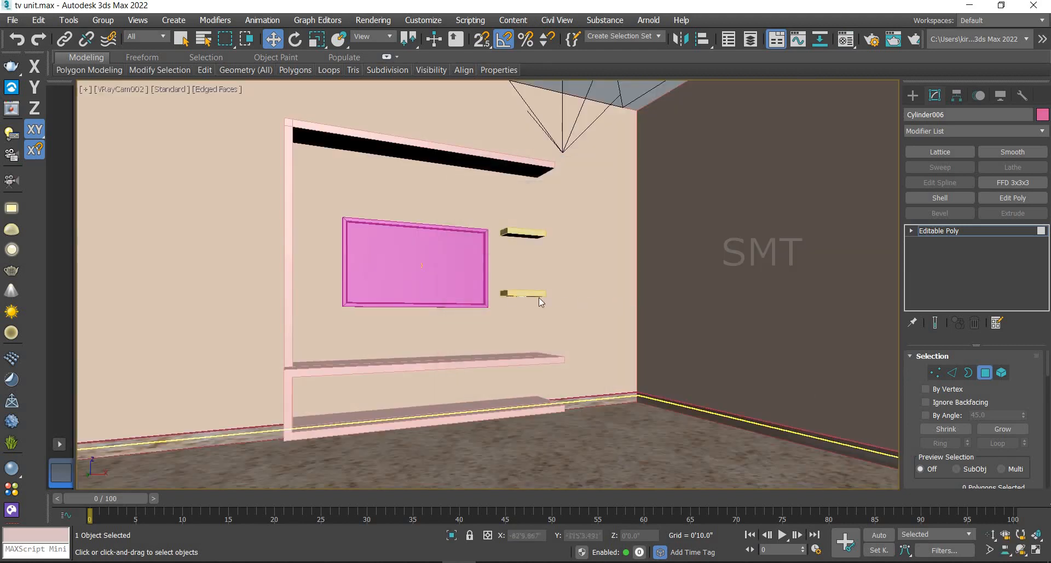
pyautogui.click(10, 110)
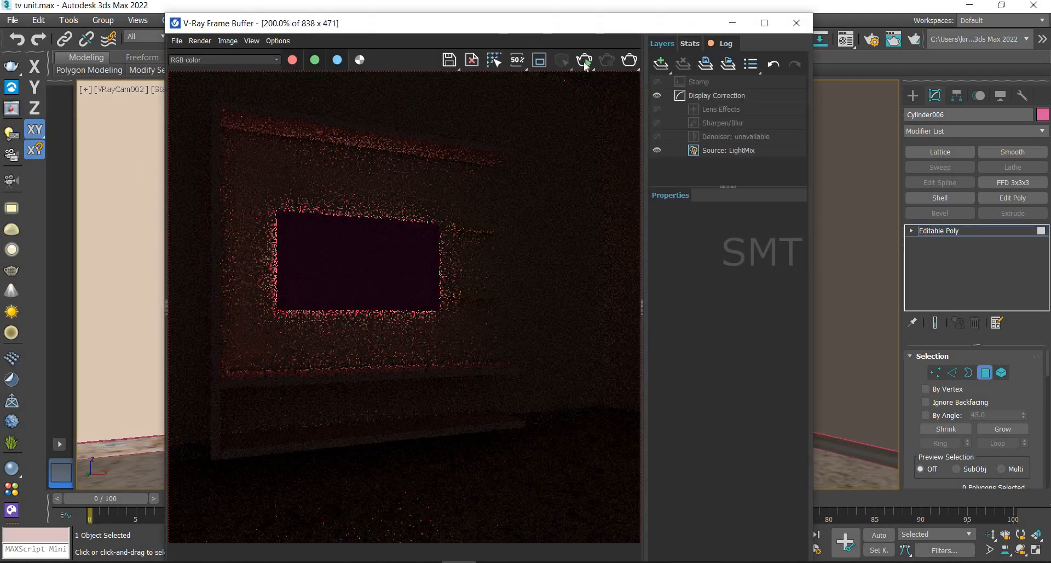
pyautogui.click(584, 61)
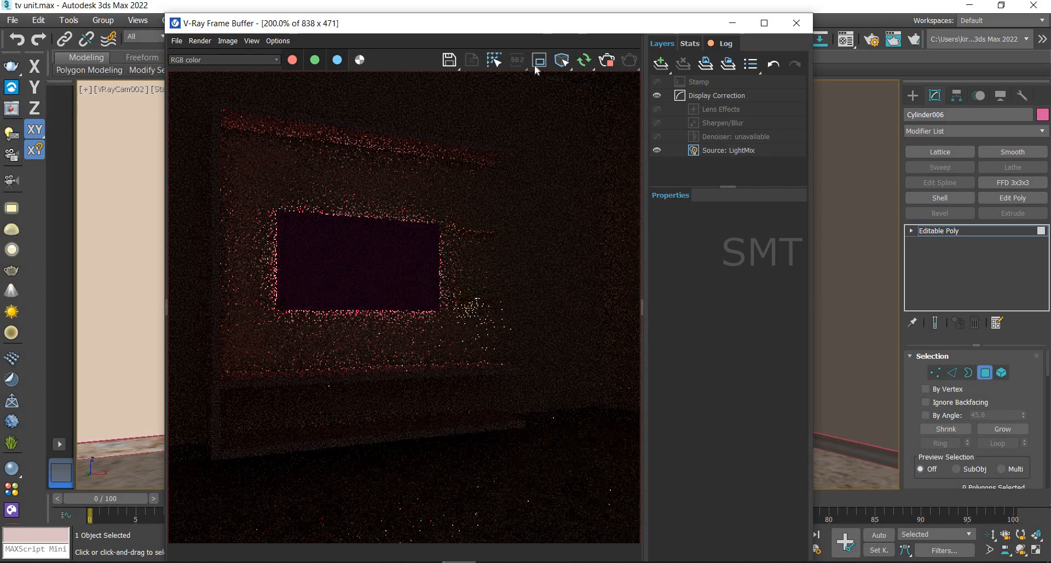
pyautogui.moveTo(429, 280); pyautogui.dragTo(511, 345)
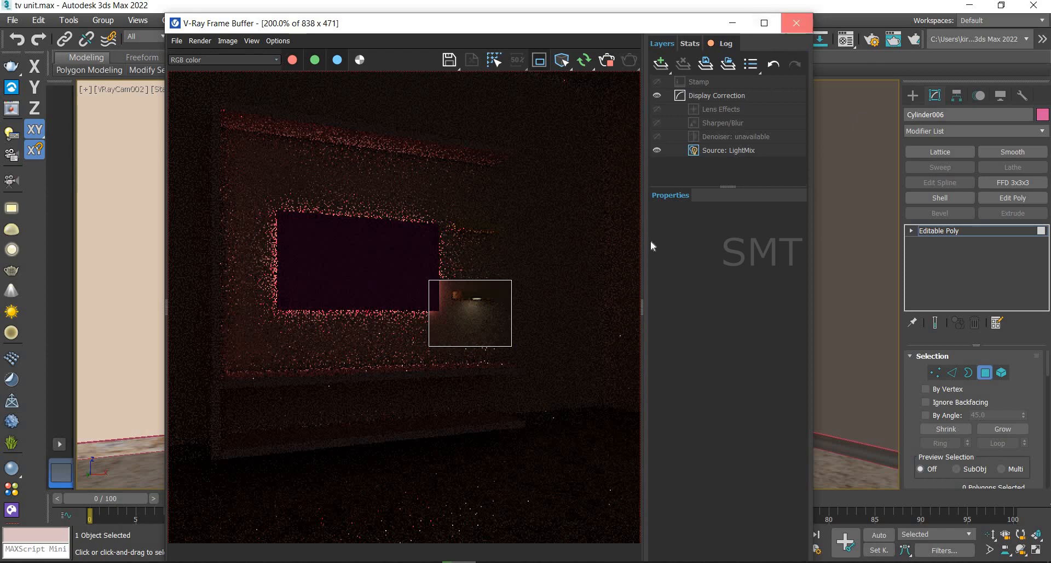
pyautogui.click(796, 24)
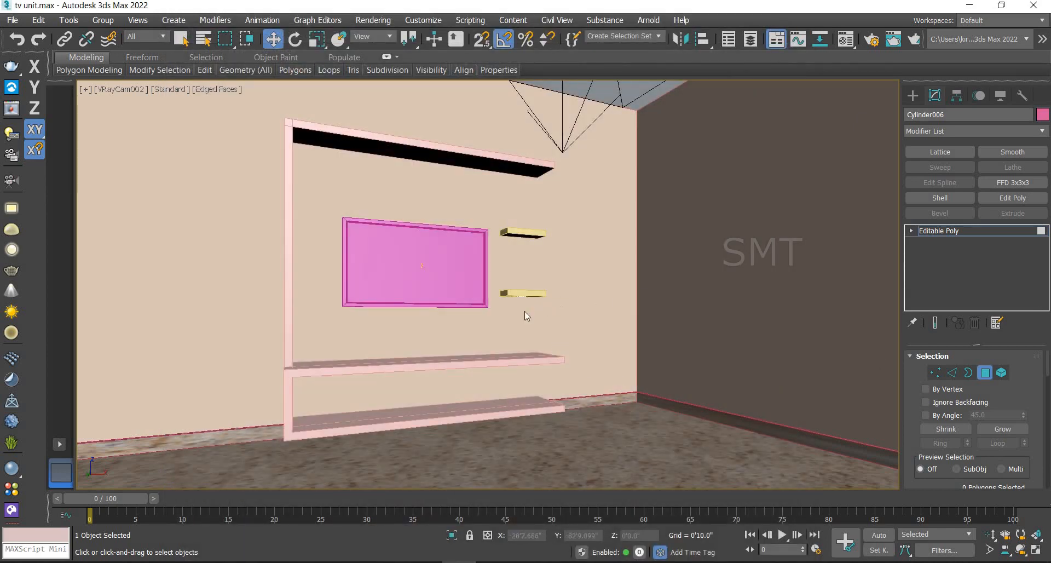
# Create a targeted VRayIES light in the front view, aimed from just below the spotlight down to just above the long shelf
pyautogui.click(913, 96)
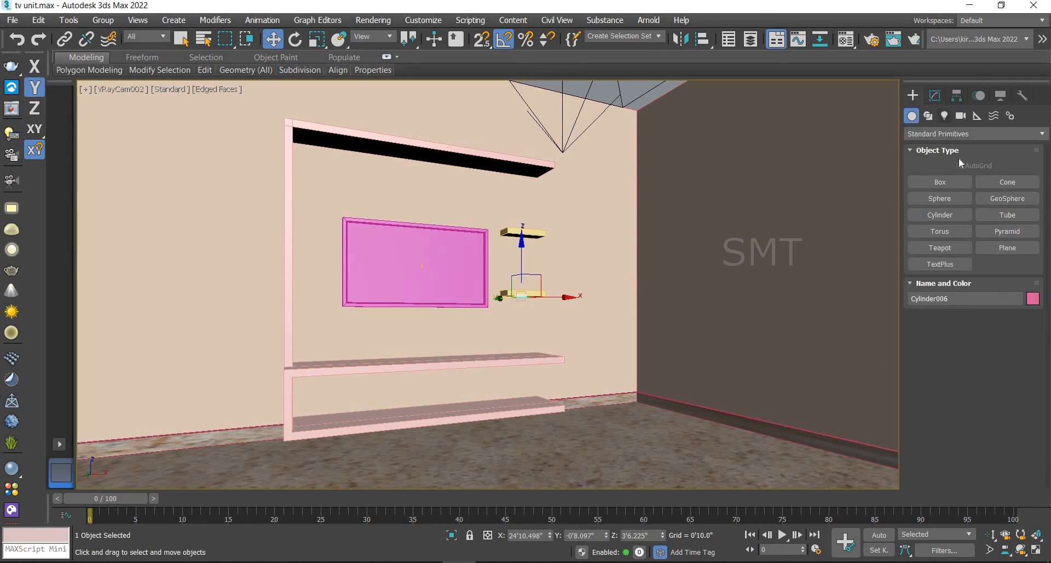
pyautogui.click(944, 115)
pyautogui.click(952, 135)
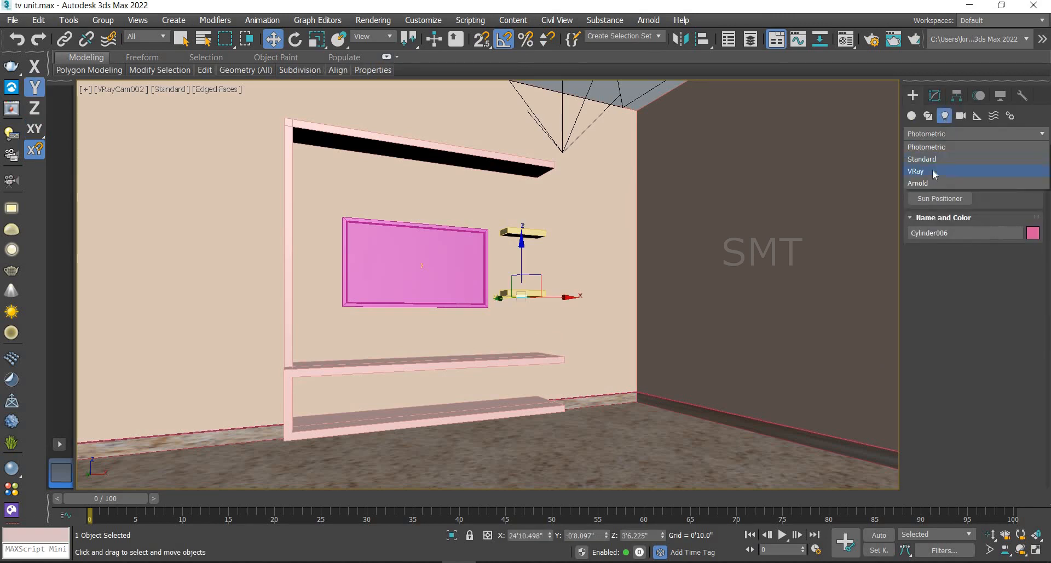
pyautogui.click(931, 168)
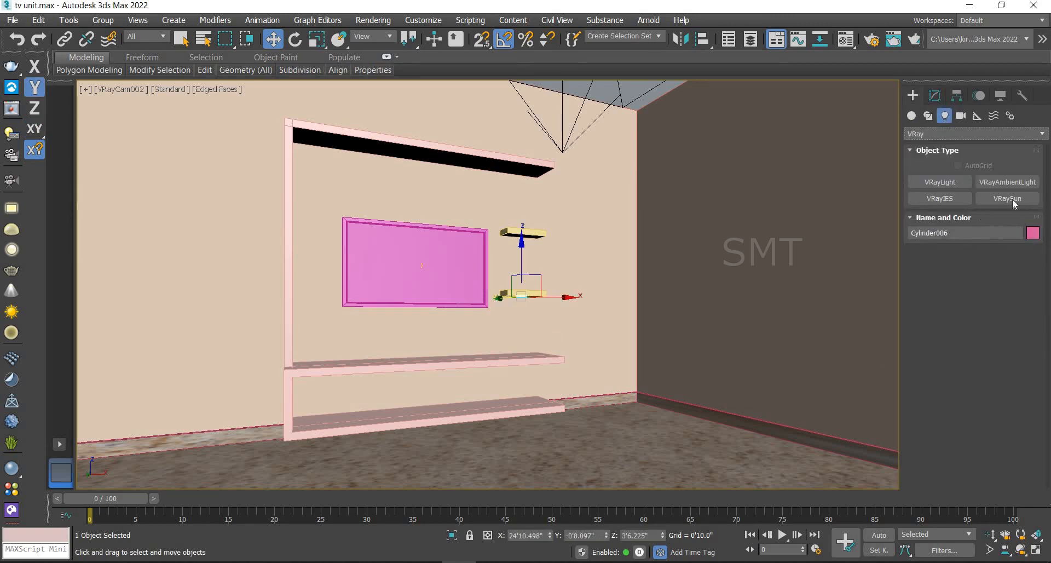
pyautogui.click(944, 199)
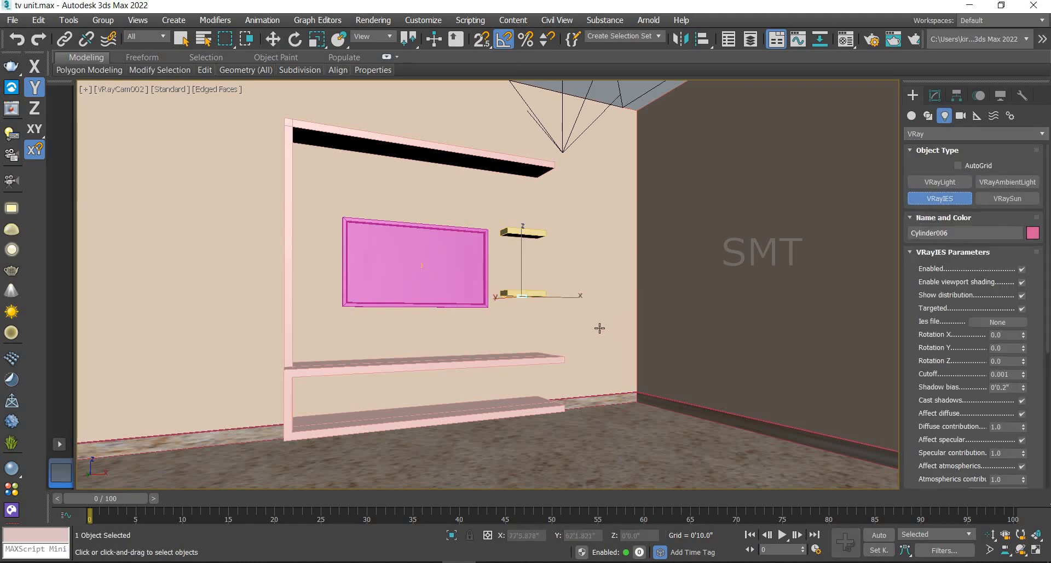
pyautogui.press('f')
pyautogui.scroll(-2, 759, 263)
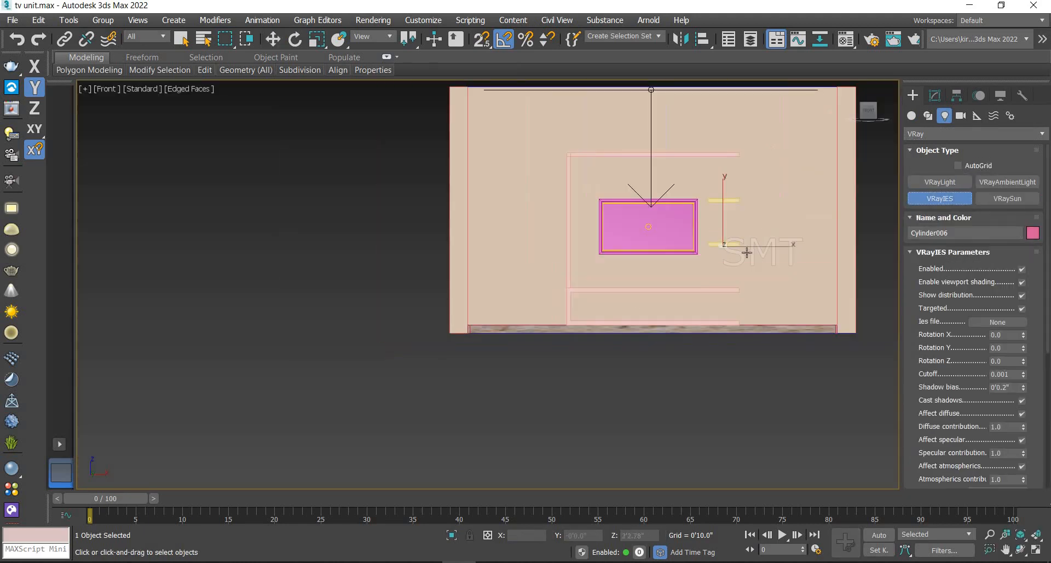
pyautogui.scroll(5, 638, 248)
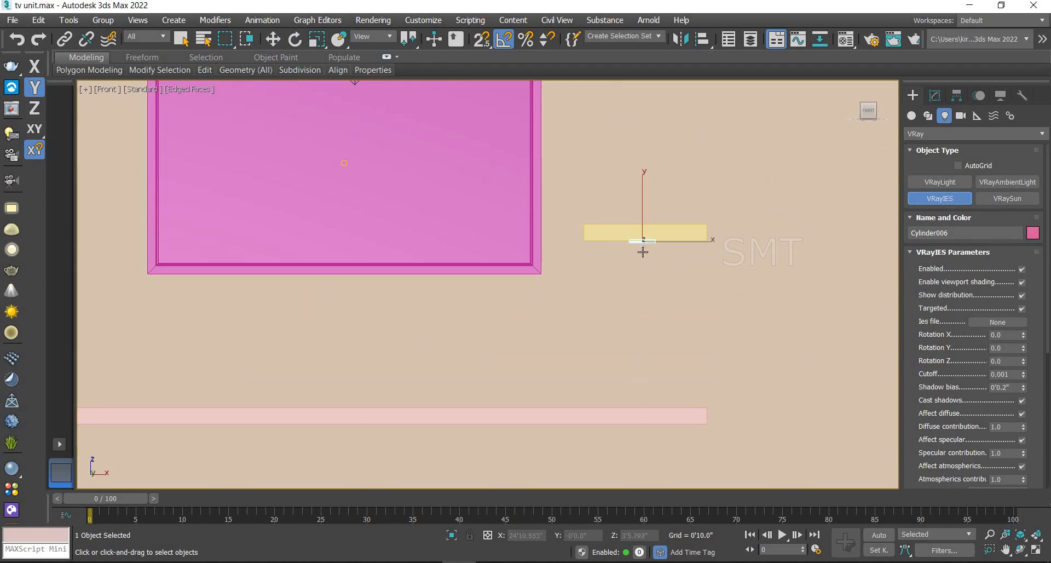
pyautogui.moveTo(642, 252); pyautogui.dragTo(644, 394)
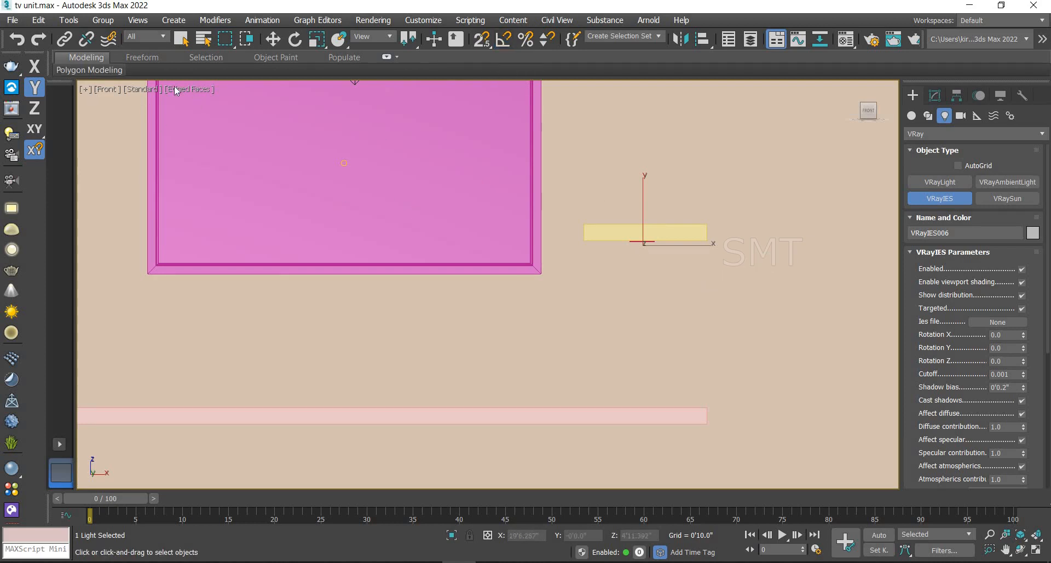
# Switch to wireframe and move the IES light with its target in the top view to centre them on the round spotlight
pyautogui.click(187, 91)
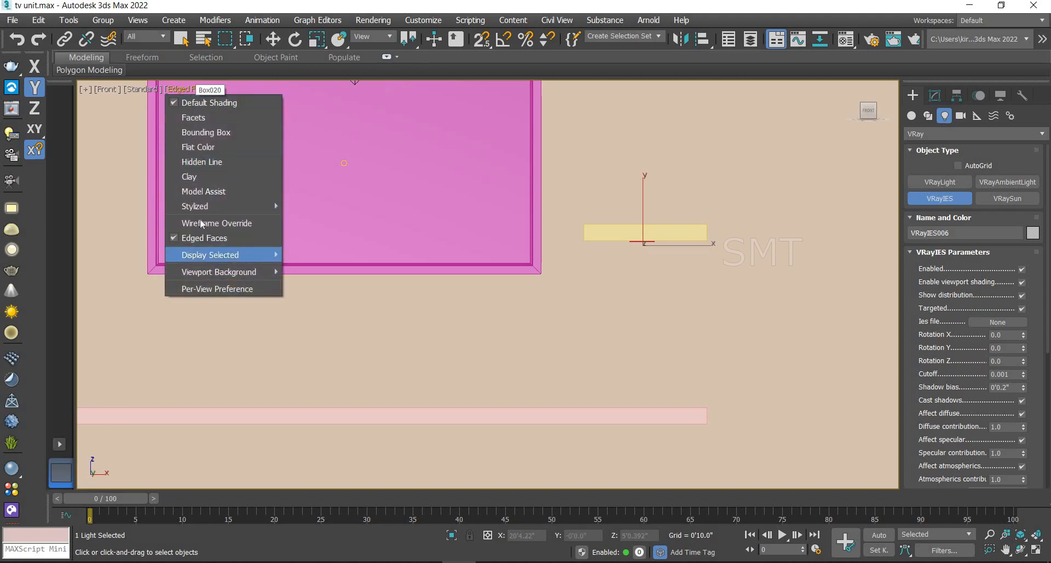
pyautogui.press('F3')
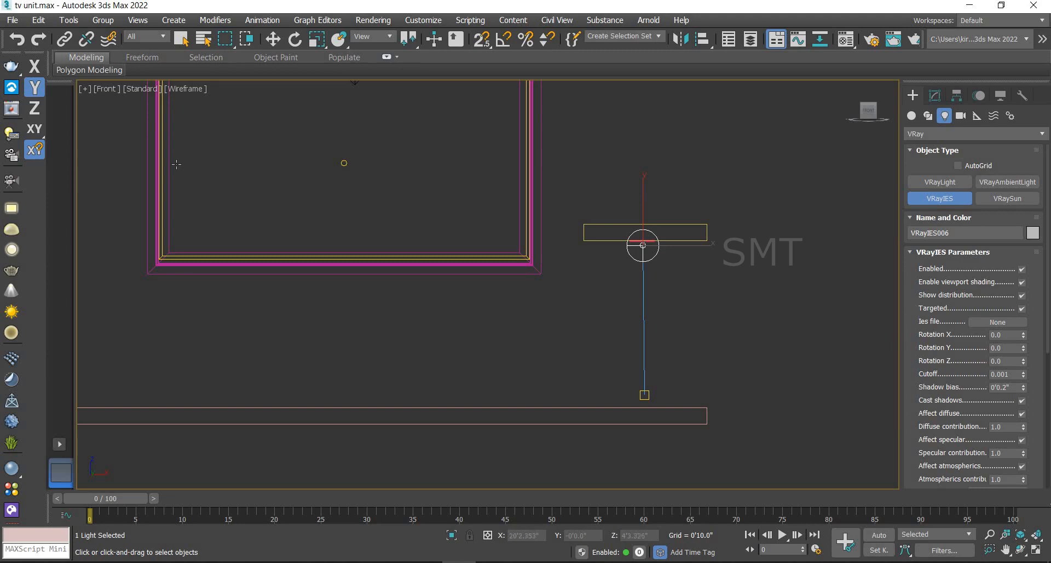
pyautogui.press('t')
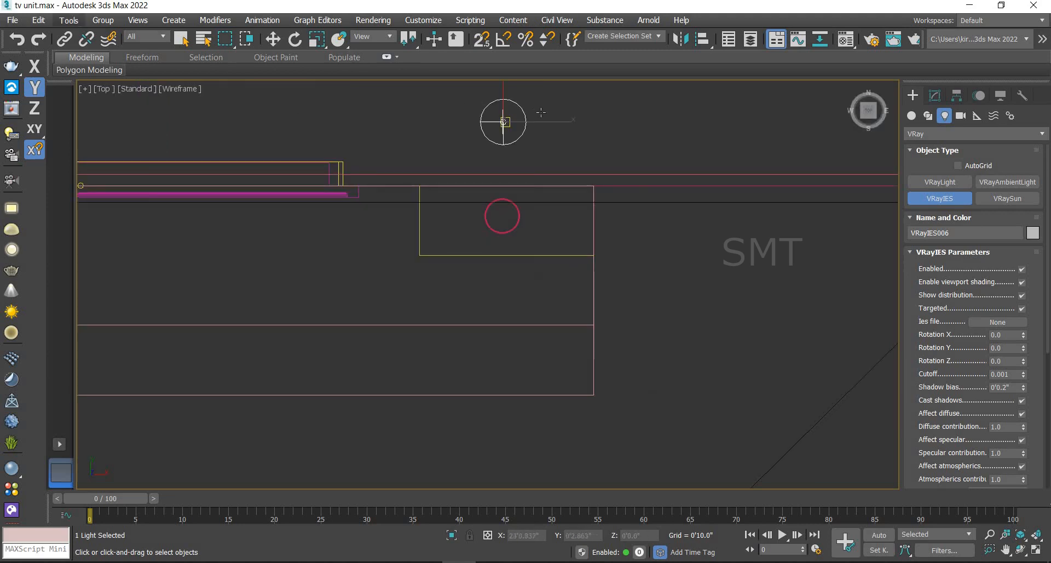
pyautogui.click(272, 40)
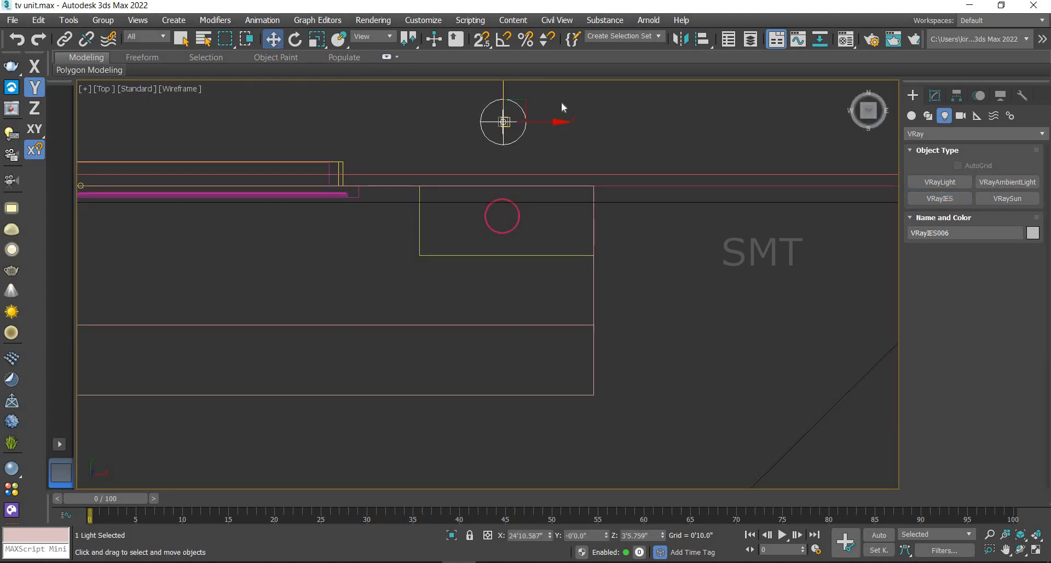
pyautogui.moveTo(475, 133); pyautogui.dragTo(501, 232)
pyautogui.scroll(5, 499, 232)
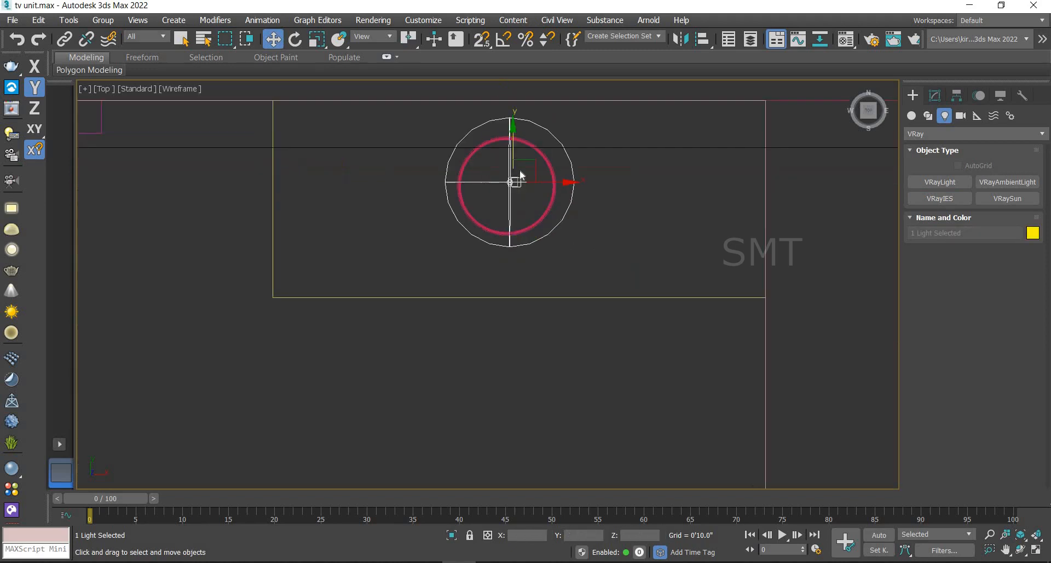
pyautogui.moveTo(512, 161); pyautogui.dragTo(512, 166)
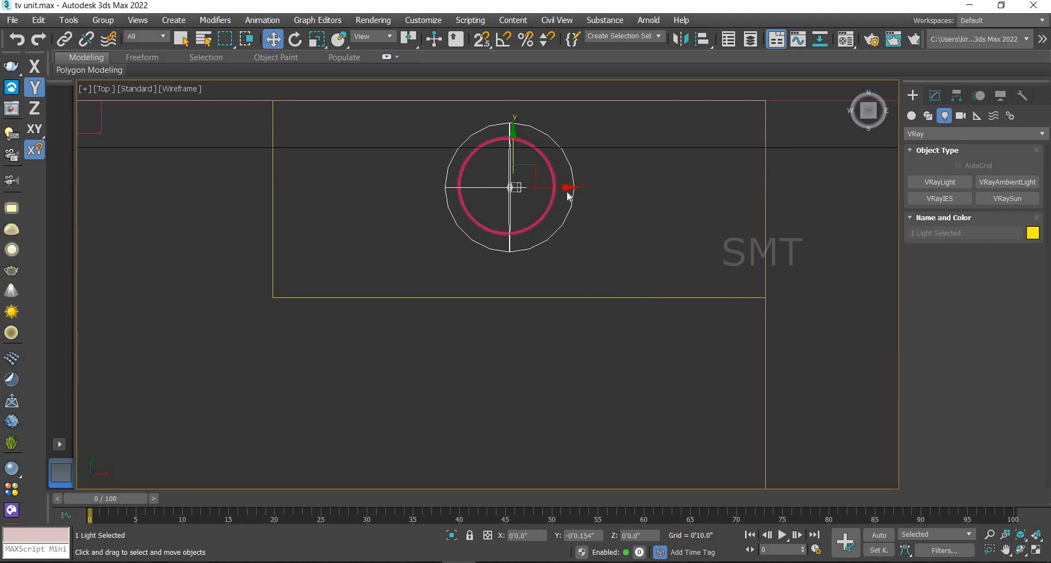
pyautogui.moveTo(561, 188); pyautogui.dragTo(559, 188)
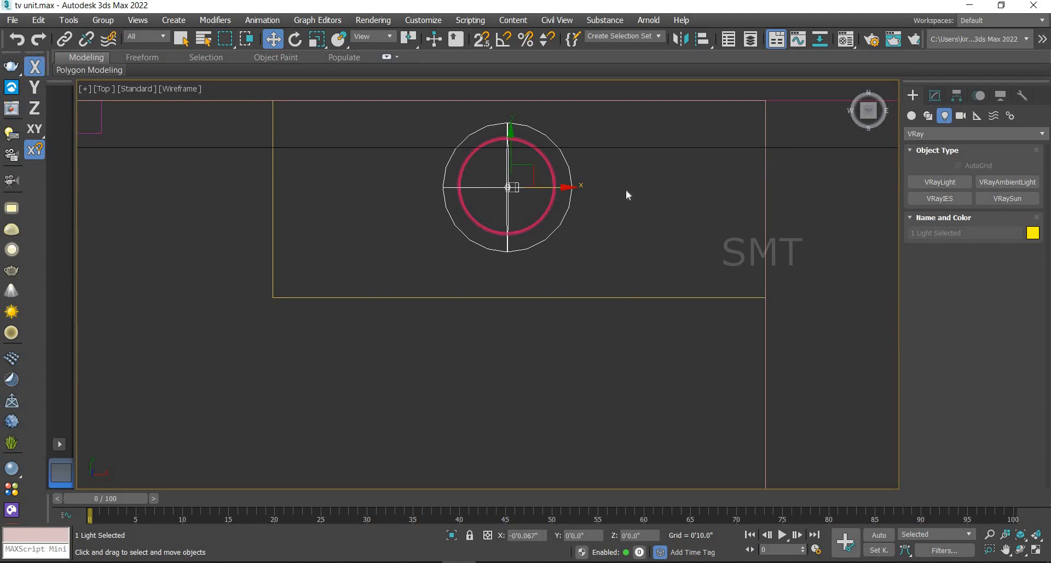
# Restore default shading in the front view and select only the IES light's source for modification
pyautogui.press('f')
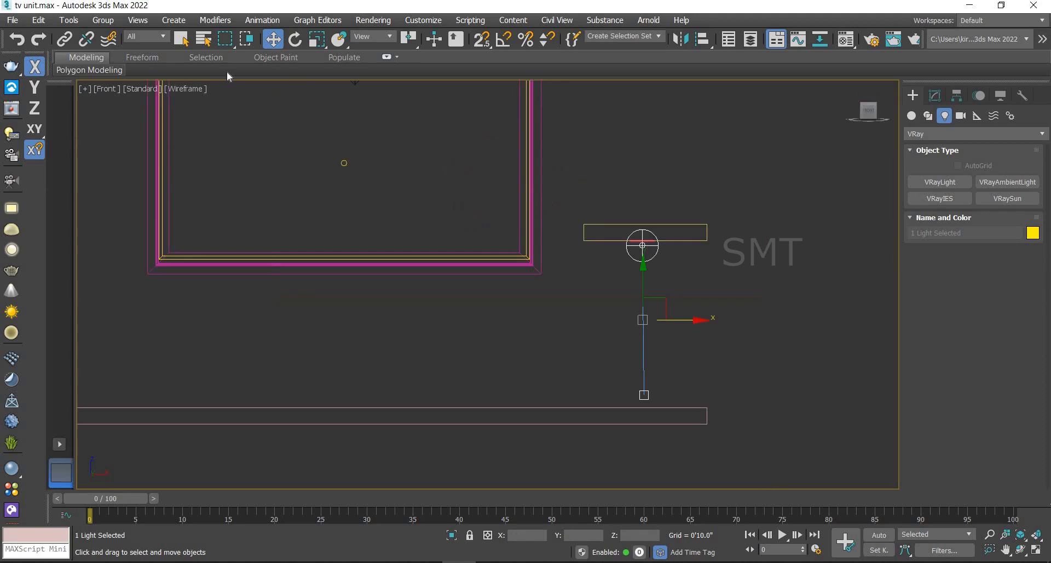
pyautogui.click(186, 89)
pyautogui.click(214, 104)
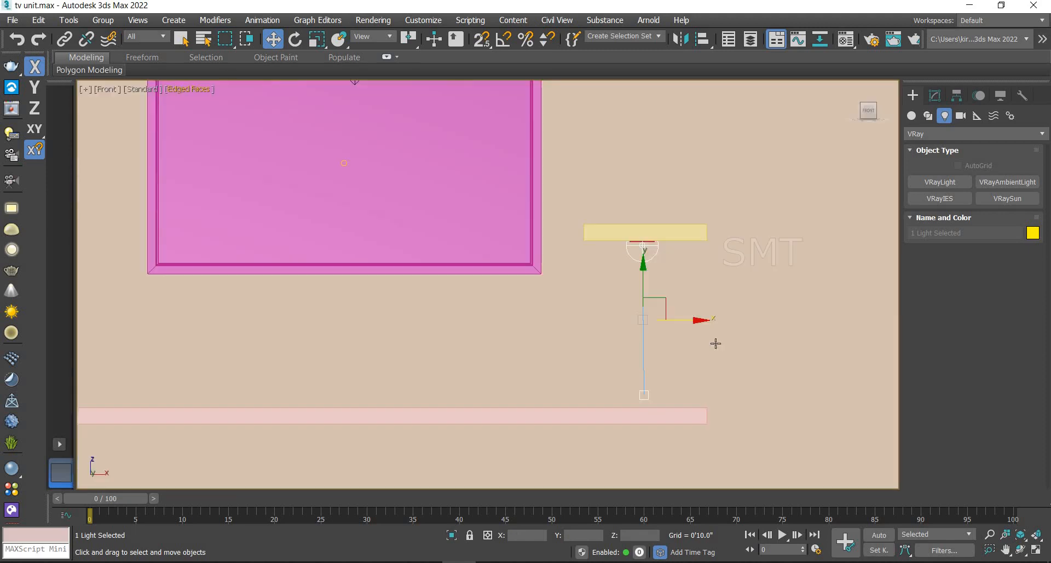
pyautogui.moveTo(635, 303); pyautogui.dragTo(651, 256)
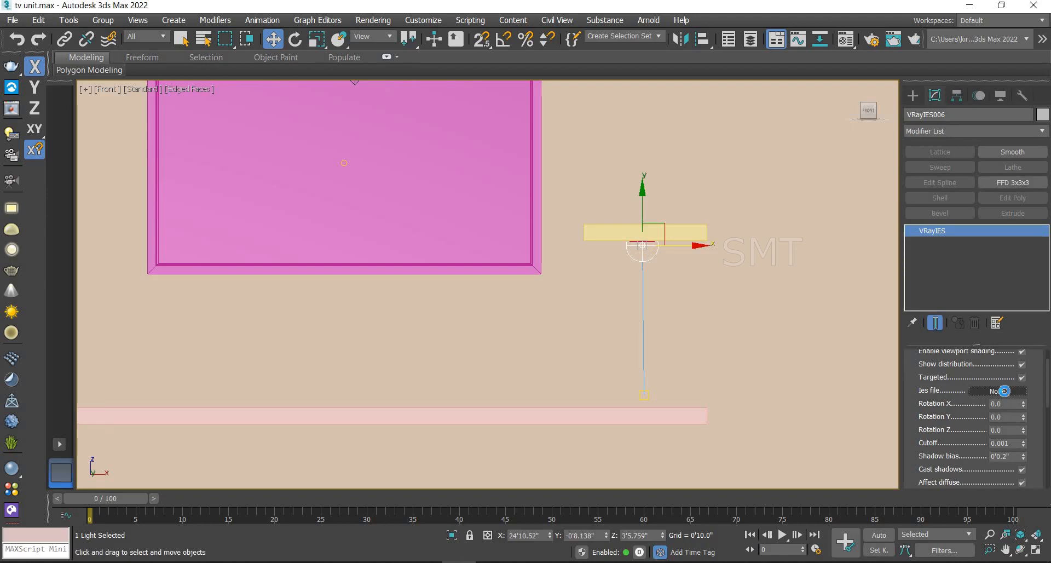
# Load the profile 22.ies from the Interior design class > NICE_IES > ies folder on drive D into the IES light
pyautogui.click(1005, 391)
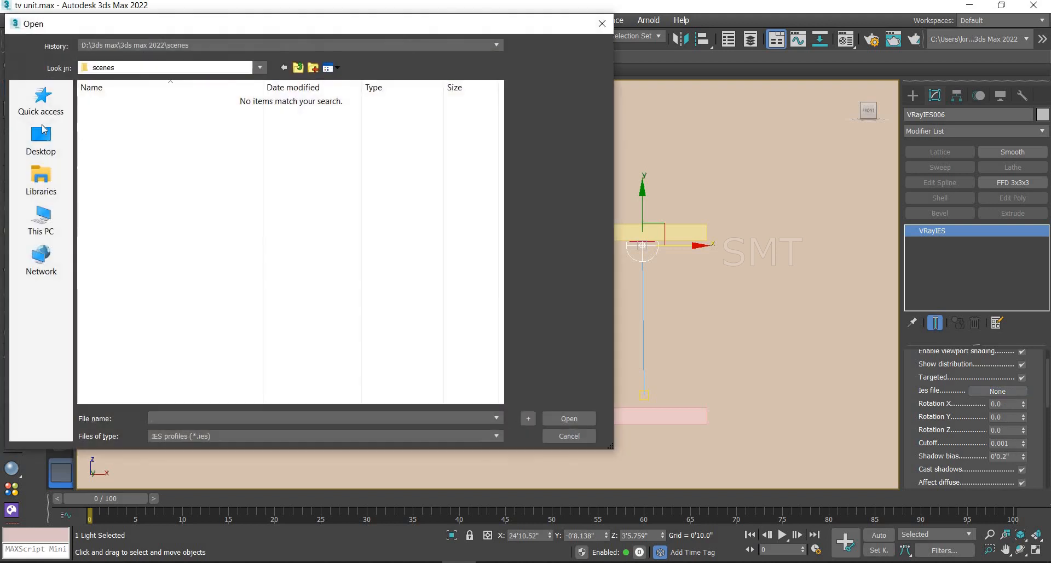
pyautogui.click(44, 223)
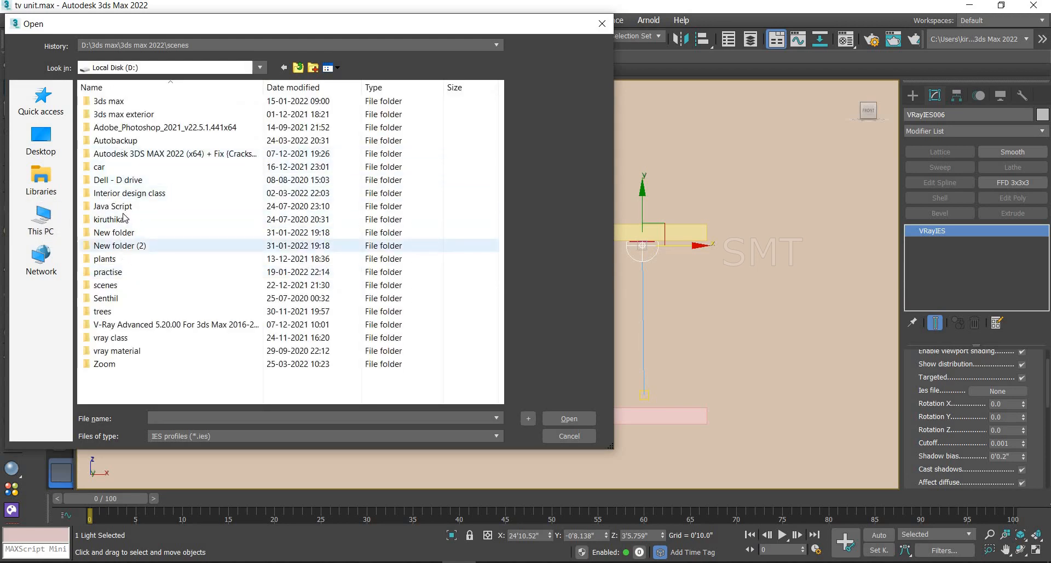
pyautogui.doubleClick(123, 195)
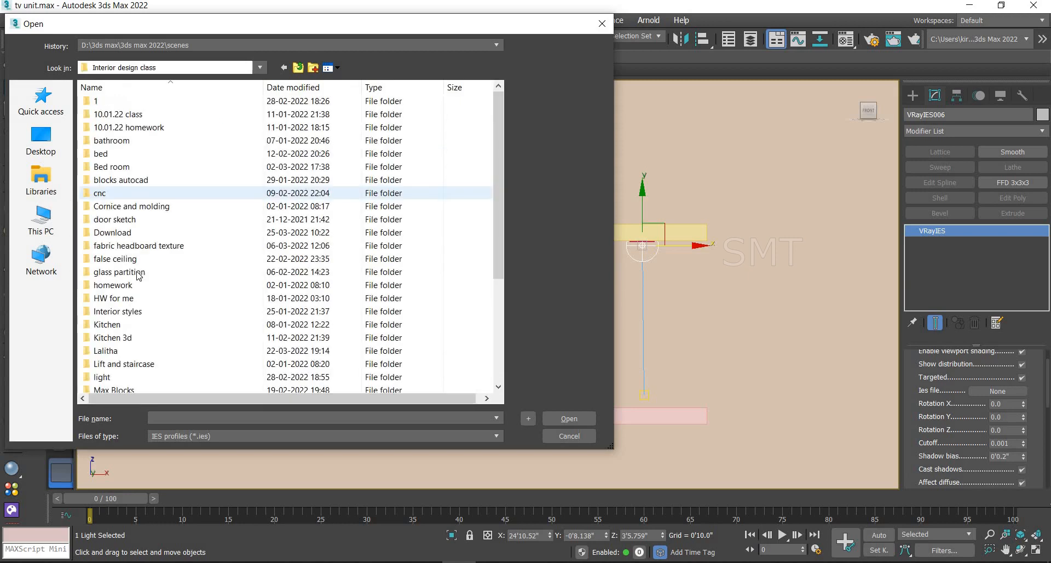
pyautogui.scroll(-1, 138, 276)
pyautogui.click(113, 377)
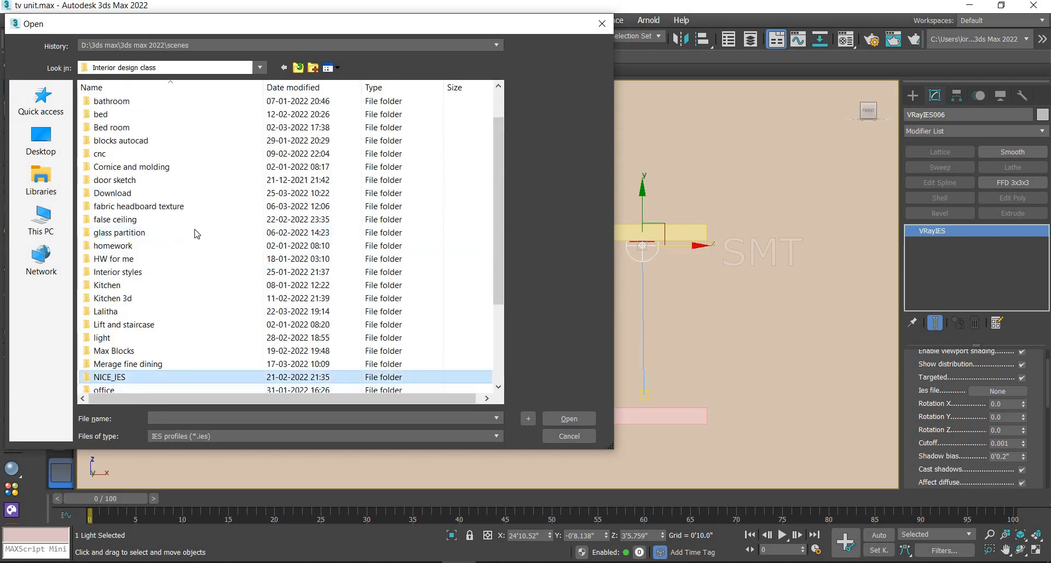
pyautogui.click(117, 104)
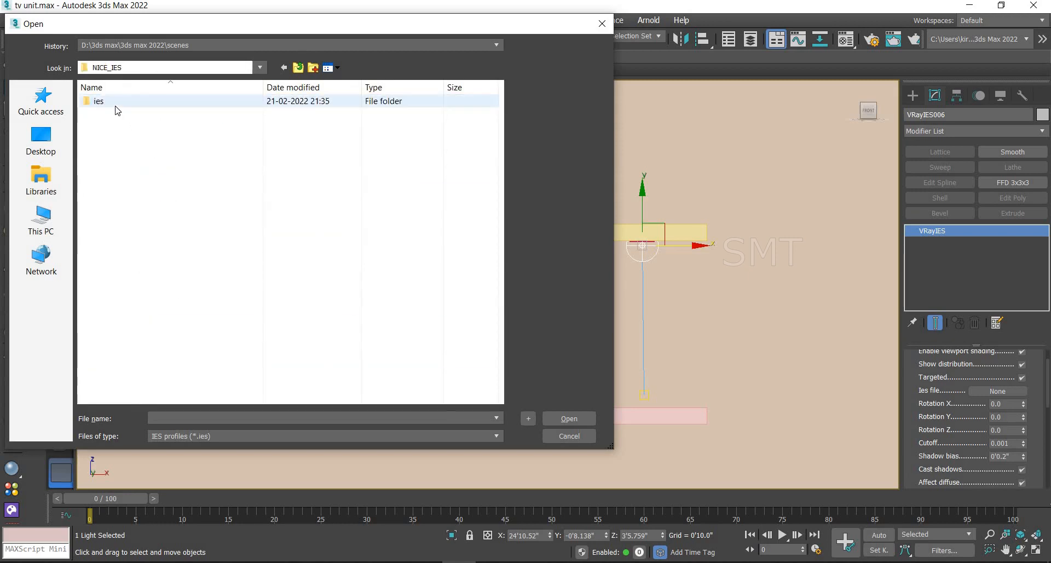
pyautogui.doubleClick(117, 105)
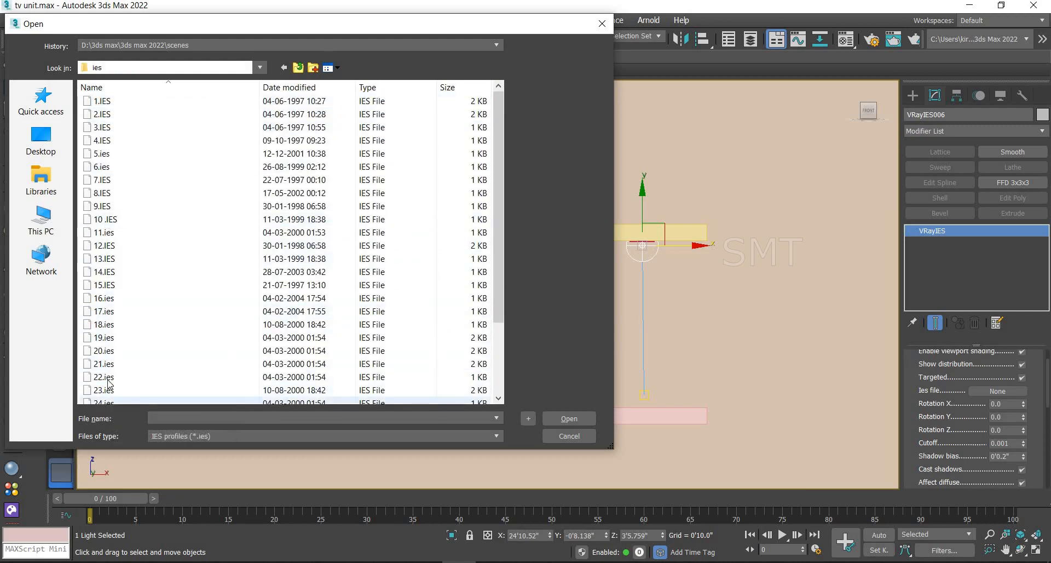
pyautogui.click(110, 379)
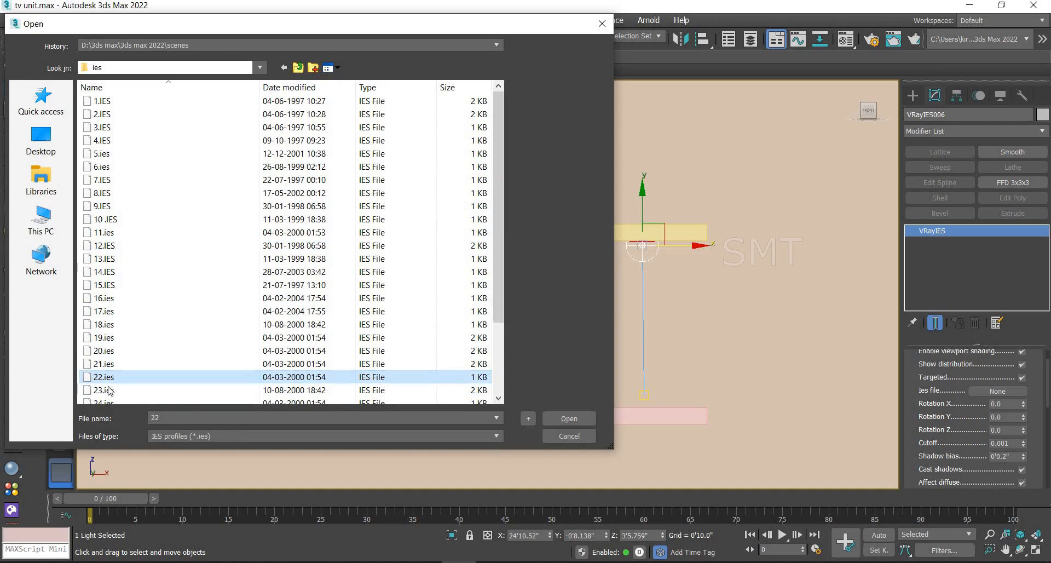
pyautogui.click(569, 419)
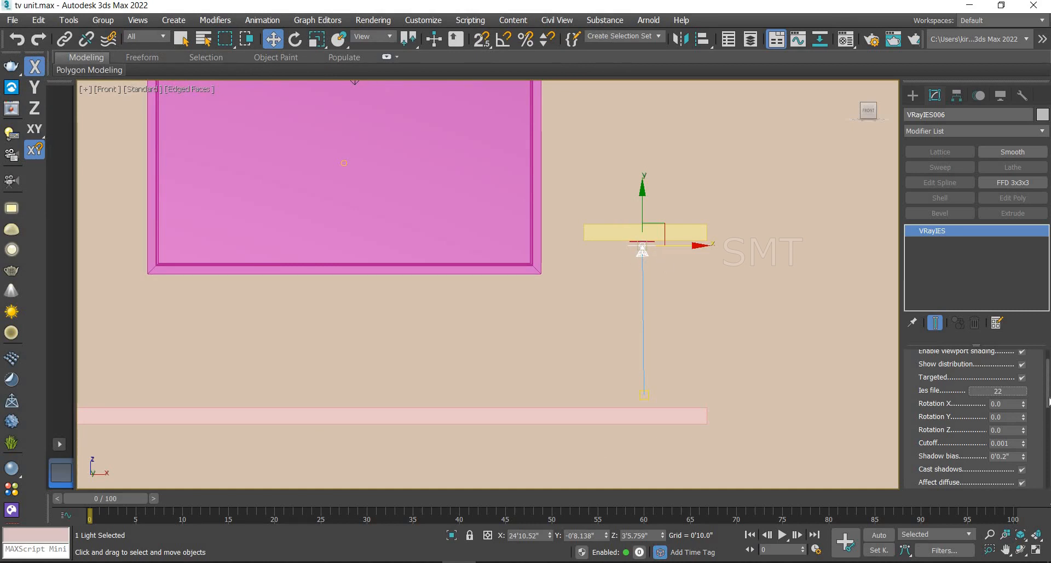
# Set the IES light's intensity value to 20350 lm and deselect the light
pyautogui.moveTo(1048, 401); pyautogui.dragTo(1037, 474)
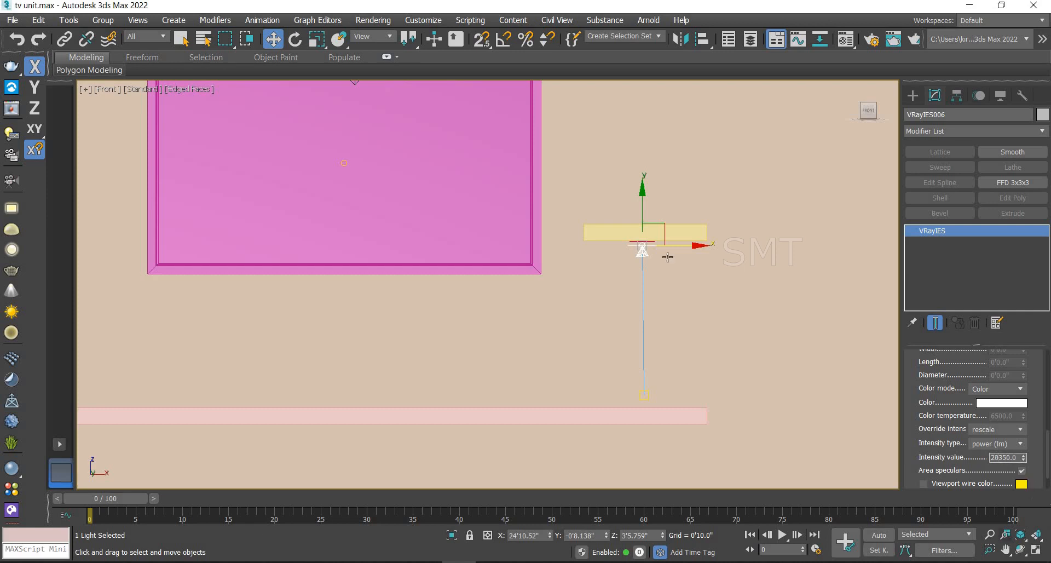
pyautogui.click(764, 354)
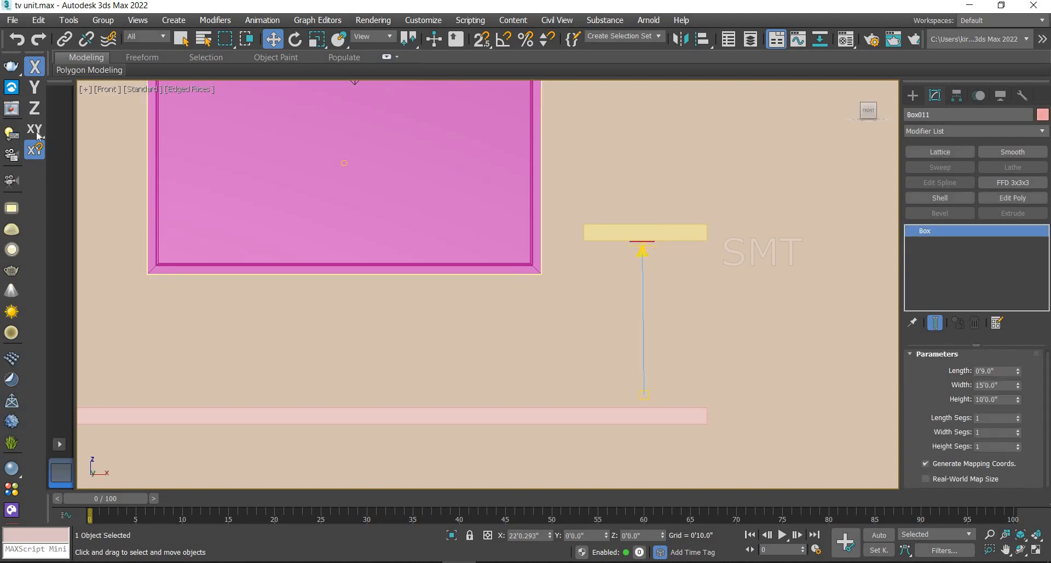
# Enlarge the render region around the small shelf and set the IES light's intensity value to 100 lm
pyautogui.click(16, 112)
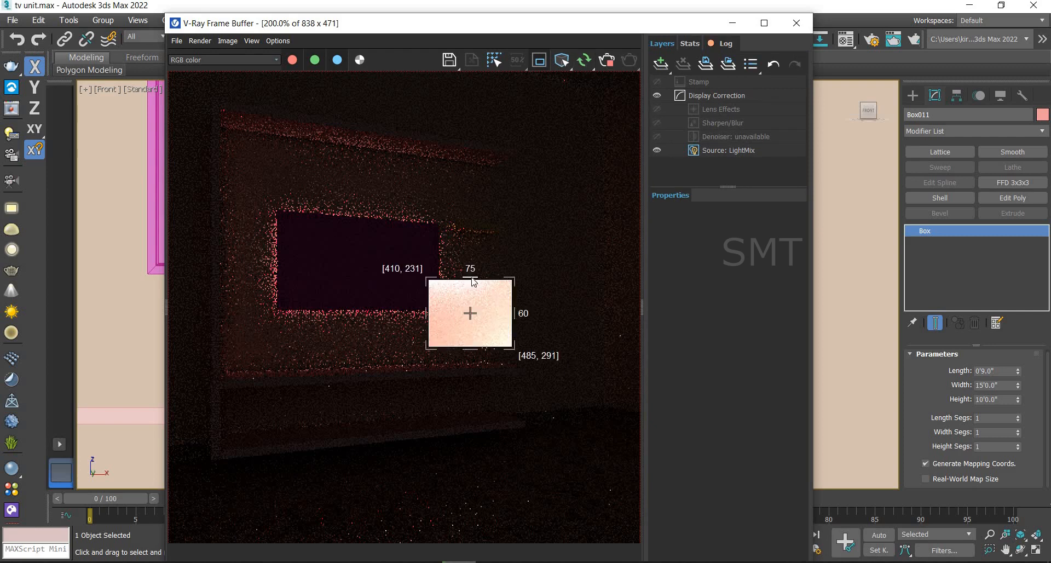
pyautogui.moveTo(428, 277); pyautogui.dragTo(385, 252)
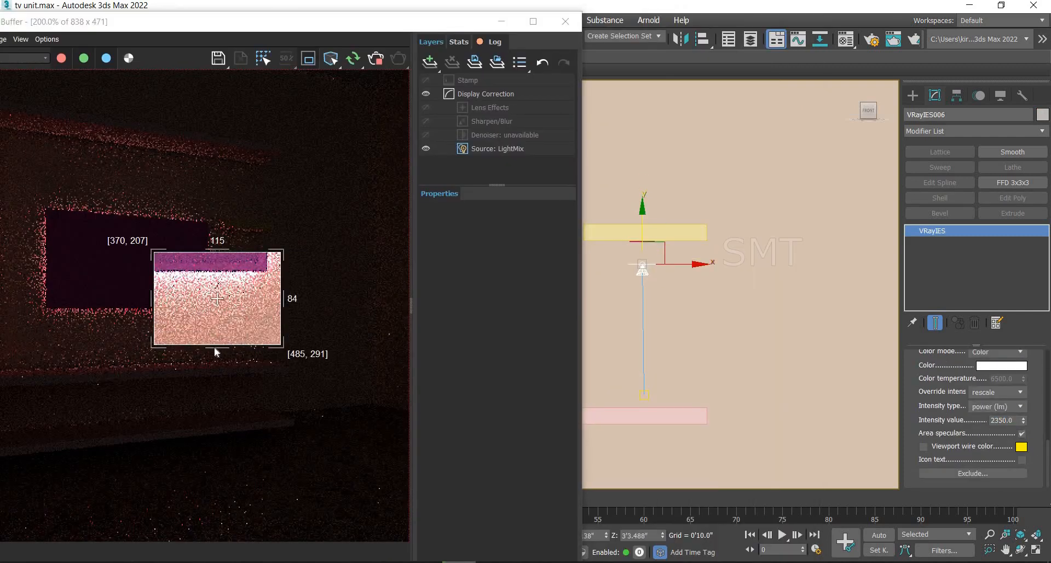
pyautogui.moveTo(216, 352); pyautogui.dragTo(217, 401)
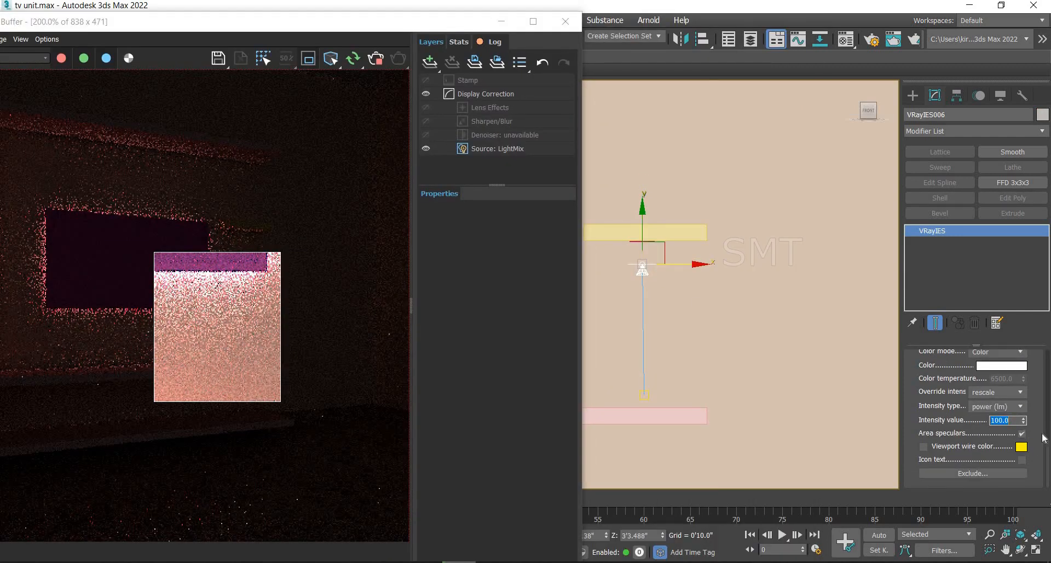
# Set the light multiplier to 1.0 in the VRayLightMtl, Material #21, for the spotlight cylinder under the small shelf
pyautogui.click(636, 243)
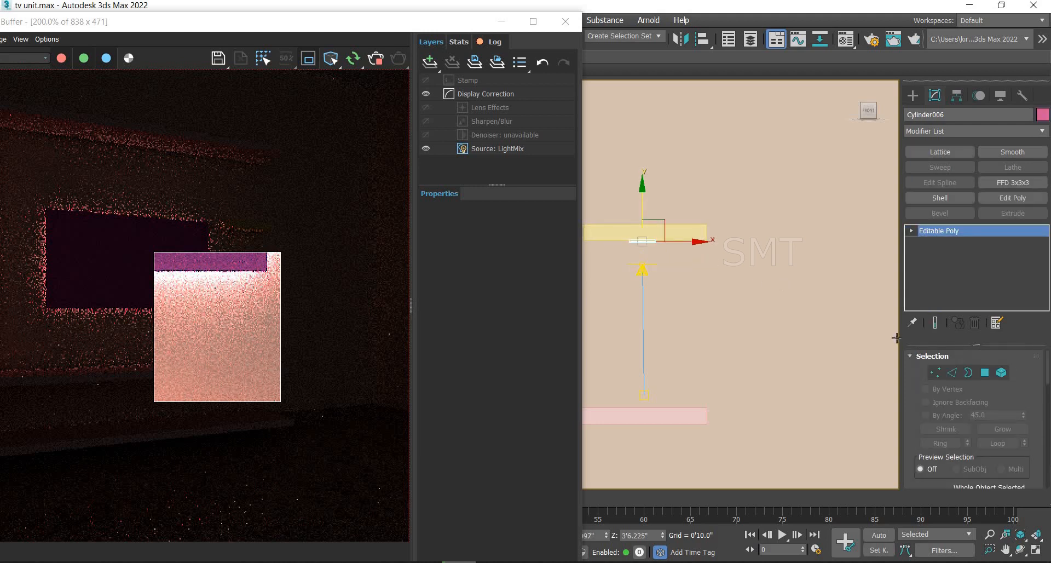
pyautogui.press('m')
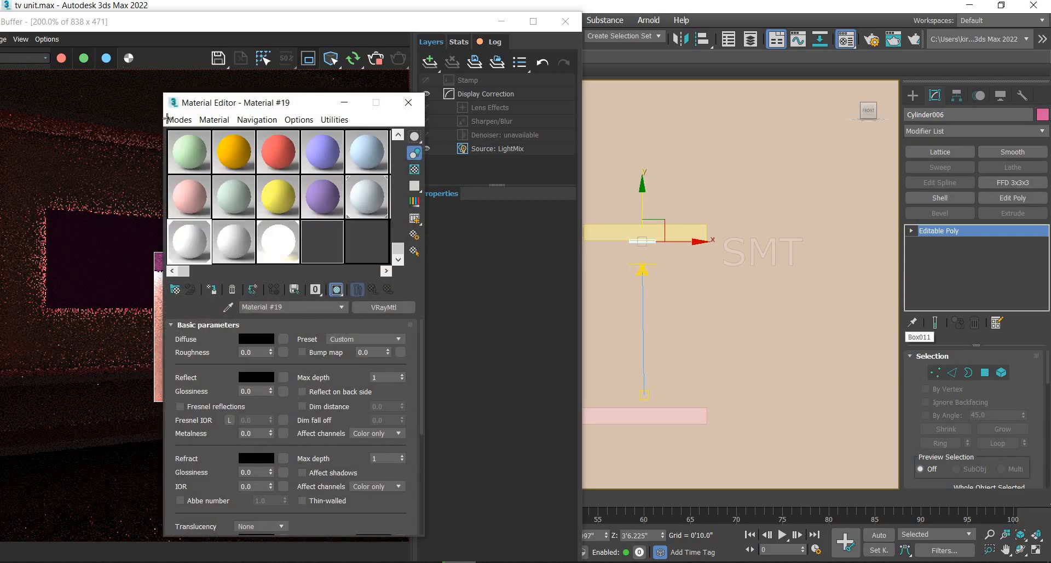
pyautogui.click(288, 252)
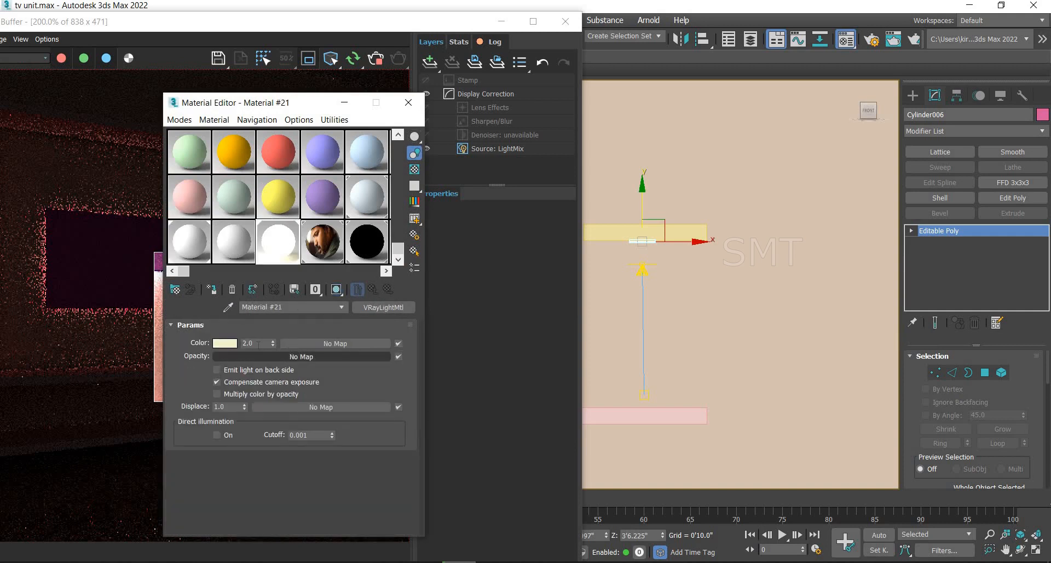
pyautogui.click(255, 343)
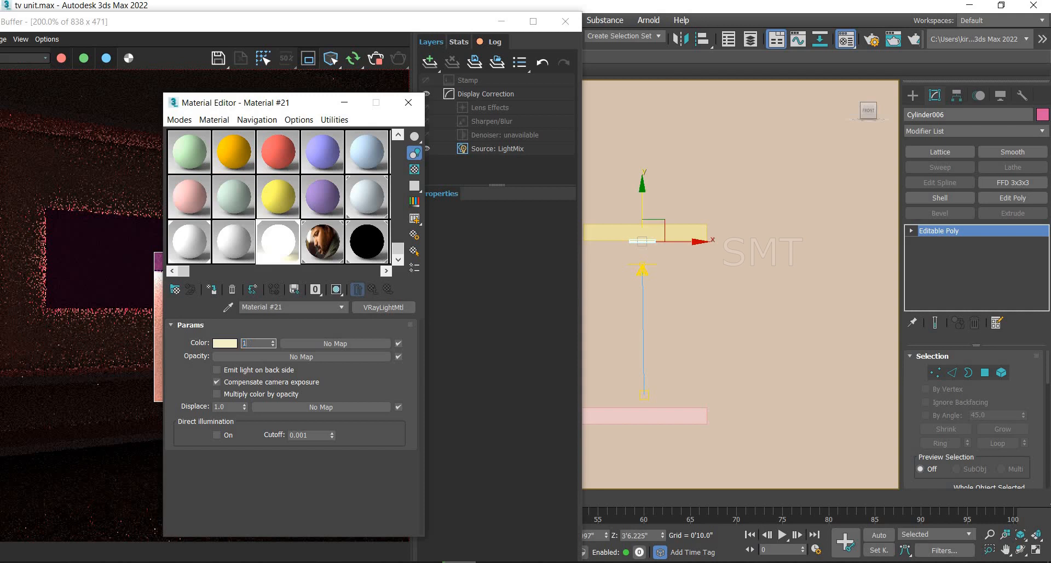
pyautogui.write('1.0')
pyautogui.press('Return')
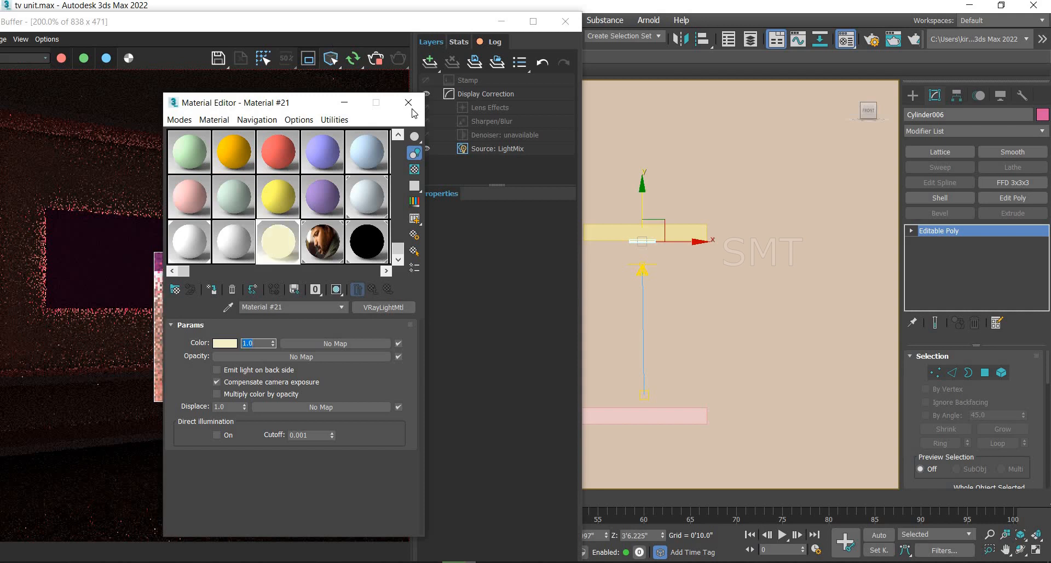
pyautogui.click(407, 102)
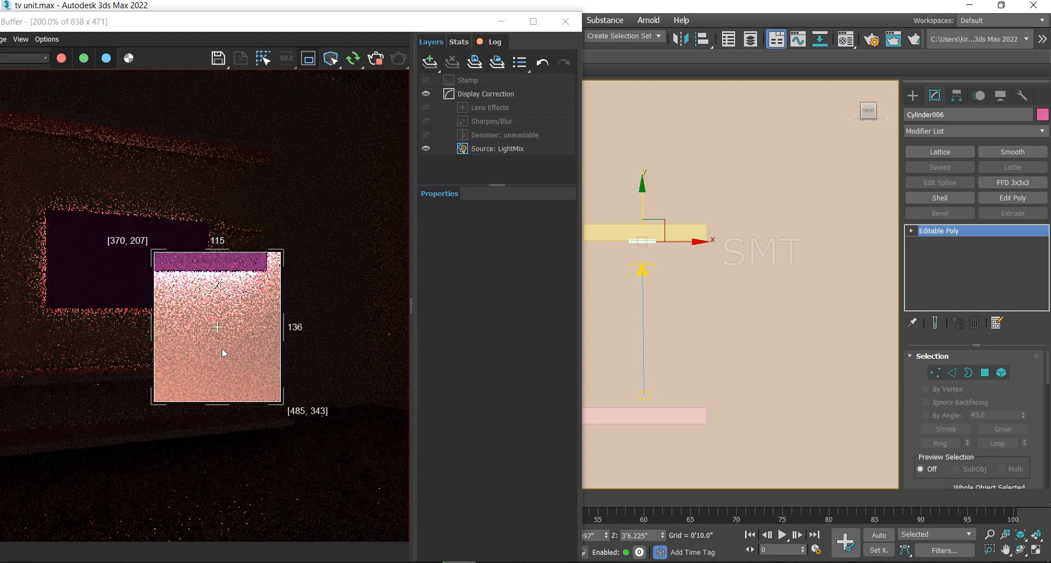
# Raise the IES light's source to just beneath the spotlight cylinder, at a Z height of about 3'6.137"
pyautogui.scroll(4, 344, 307)
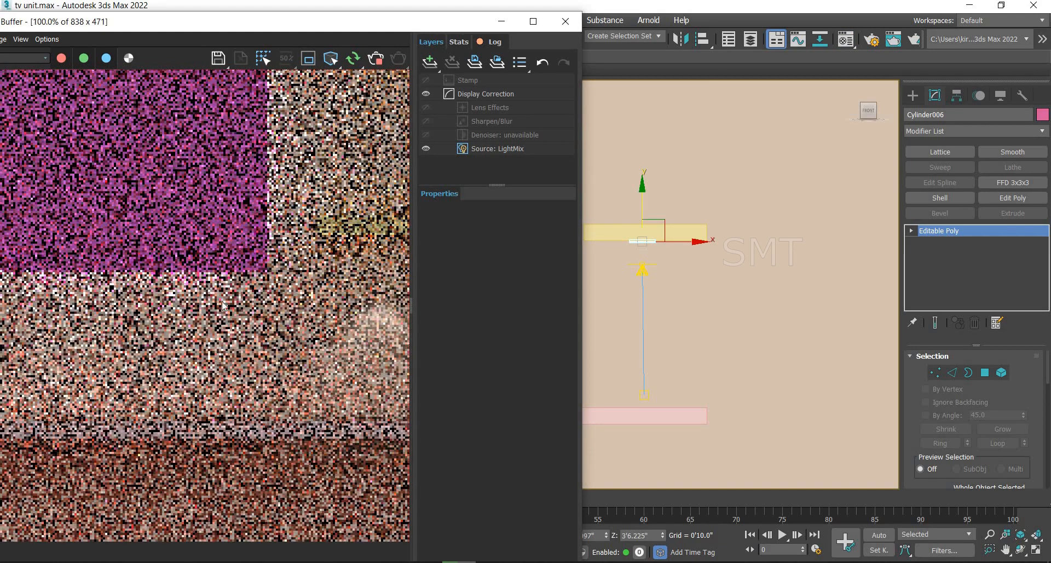
pyautogui.scroll(-3, 207, 345)
pyautogui.scroll(2, 215, 341)
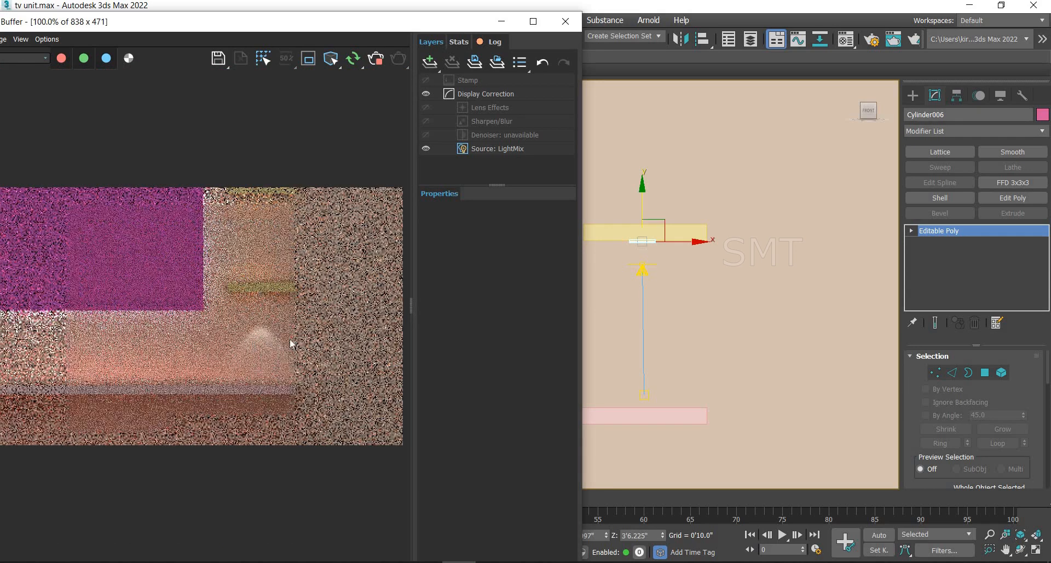
pyautogui.click(644, 270)
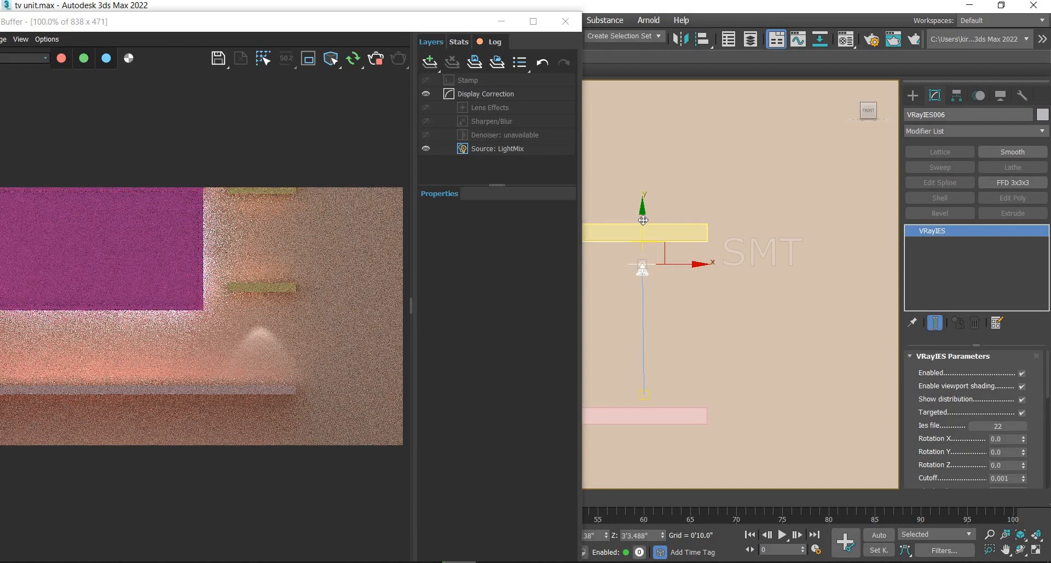
pyautogui.click(641, 202)
pyautogui.moveTo(641, 202); pyautogui.dragTo(642, 208)
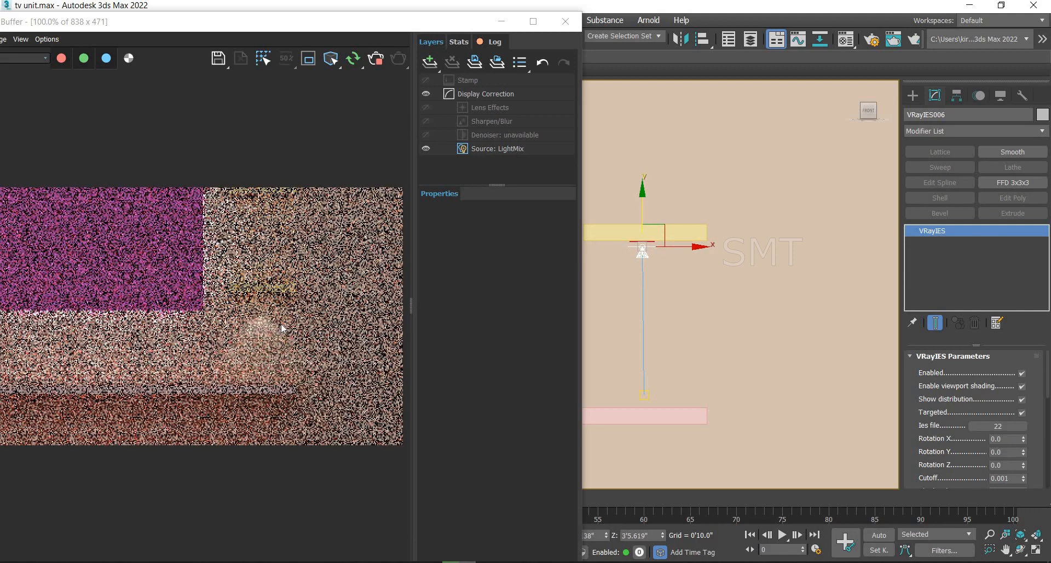
pyautogui.hotkey('ctrl', 'z')
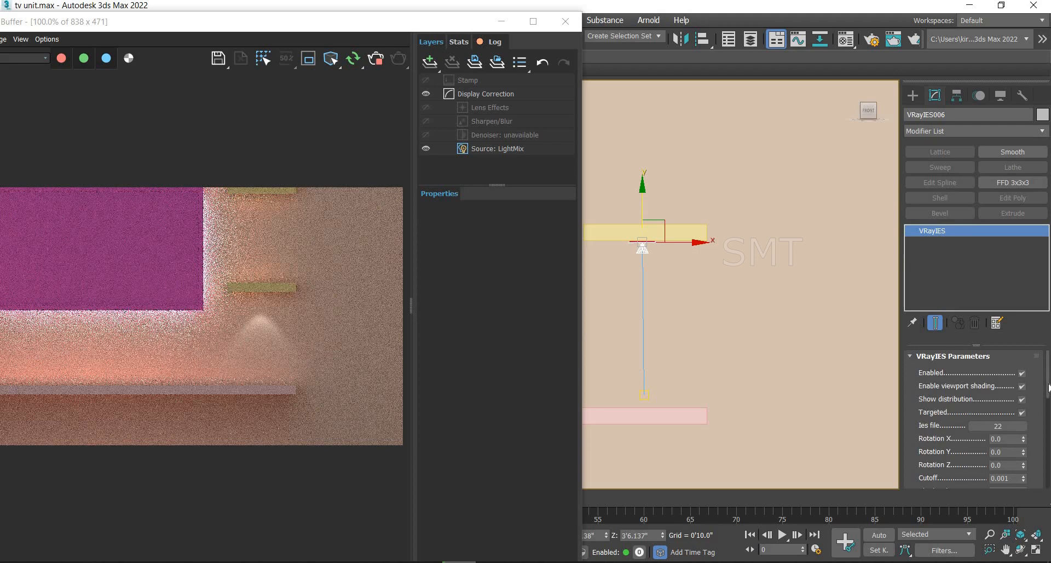
# Set the IES light's intensity value to 200 lm
pyautogui.moveTo(1047, 387); pyautogui.dragTo(1032, 479)
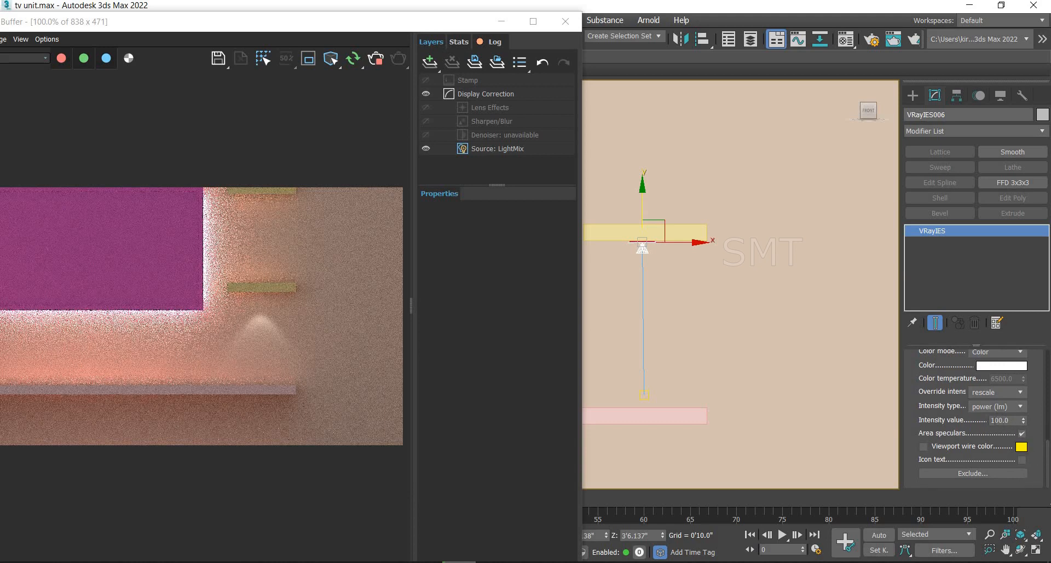
pyautogui.press('BackSpace')
pyautogui.write('2')
pyautogui.press('Return')
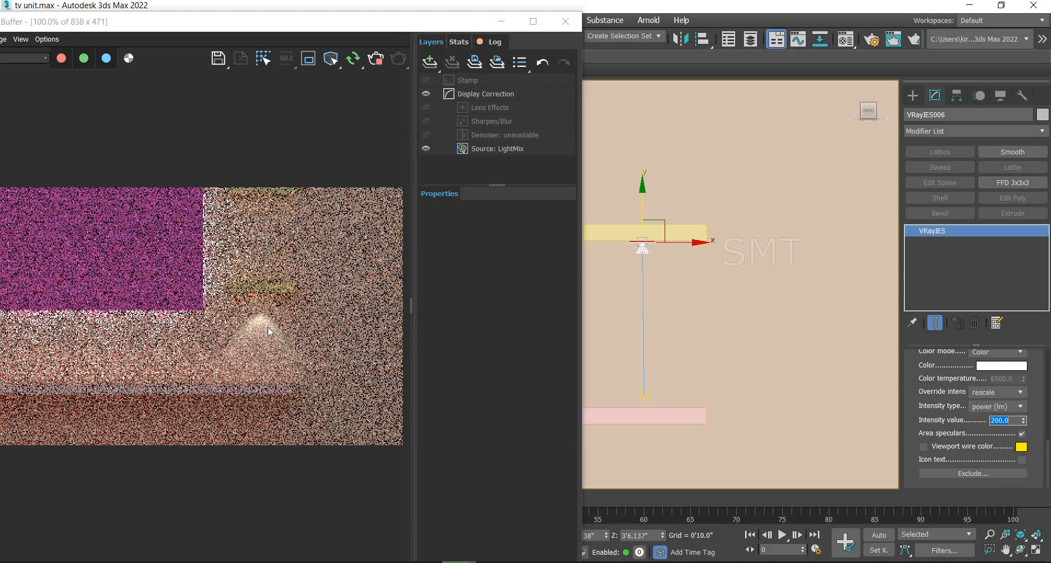
# Raise the IES light's target to a Z height of about 2'6.245" and close the frame buffer
pyautogui.click(644, 394)
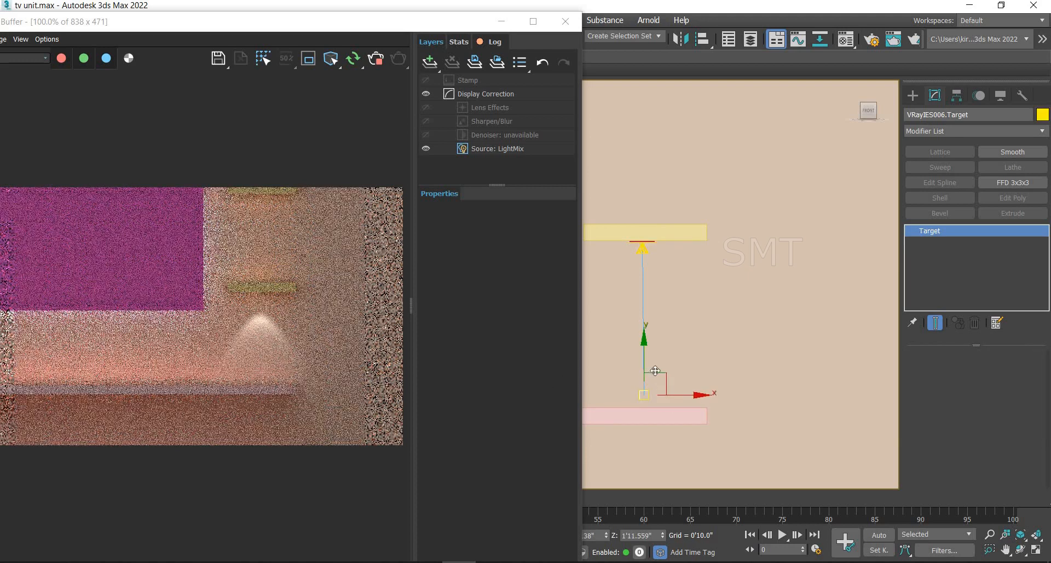
pyautogui.moveTo(645, 359); pyautogui.dragTo(644, 304)
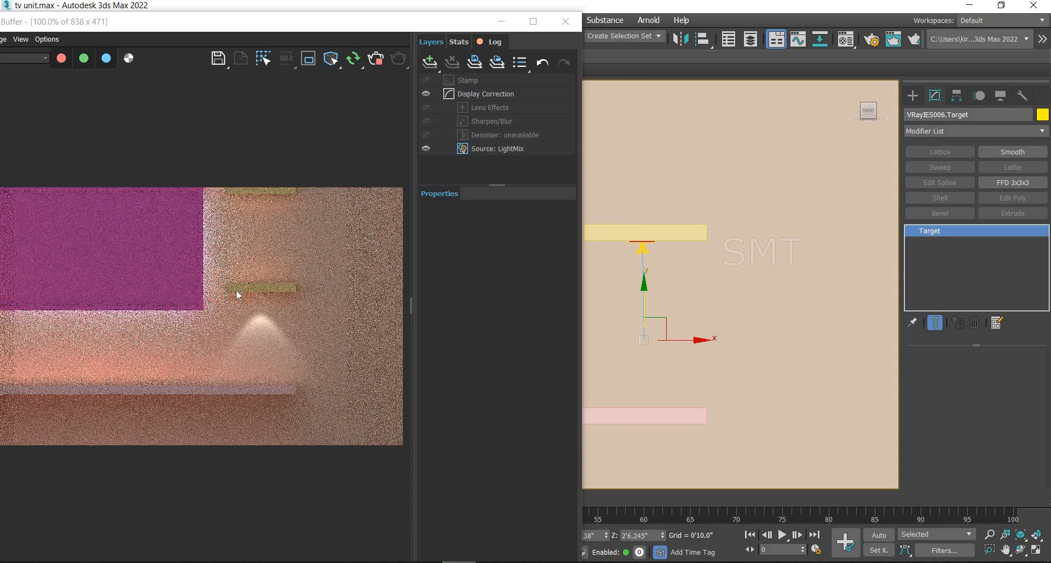
pyautogui.click(563, 23)
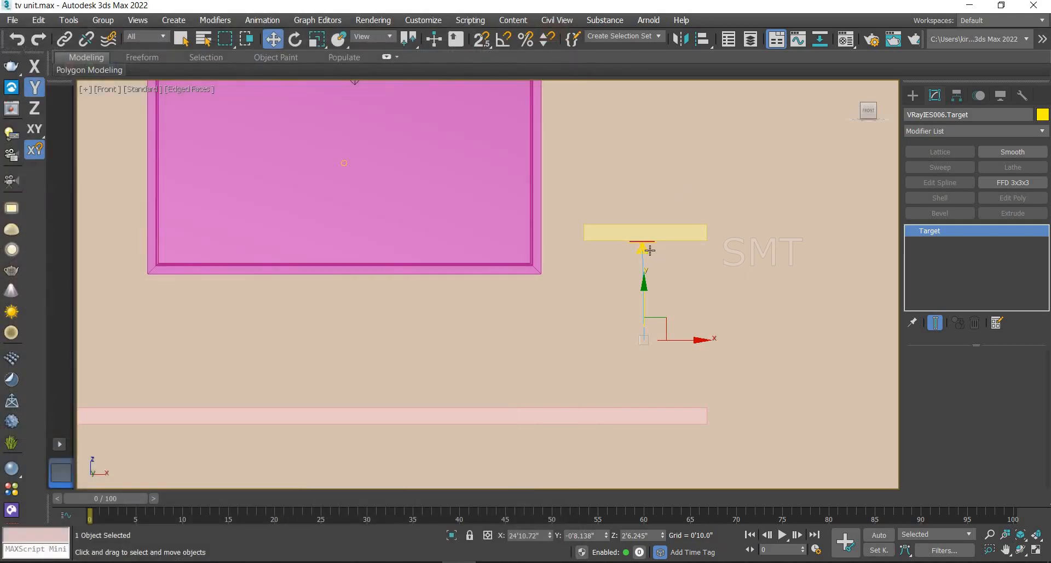
# Clone the spotlight cylinder together with the IES light and its target as an instance under the upper small shelf
pyautogui.click(643, 249)
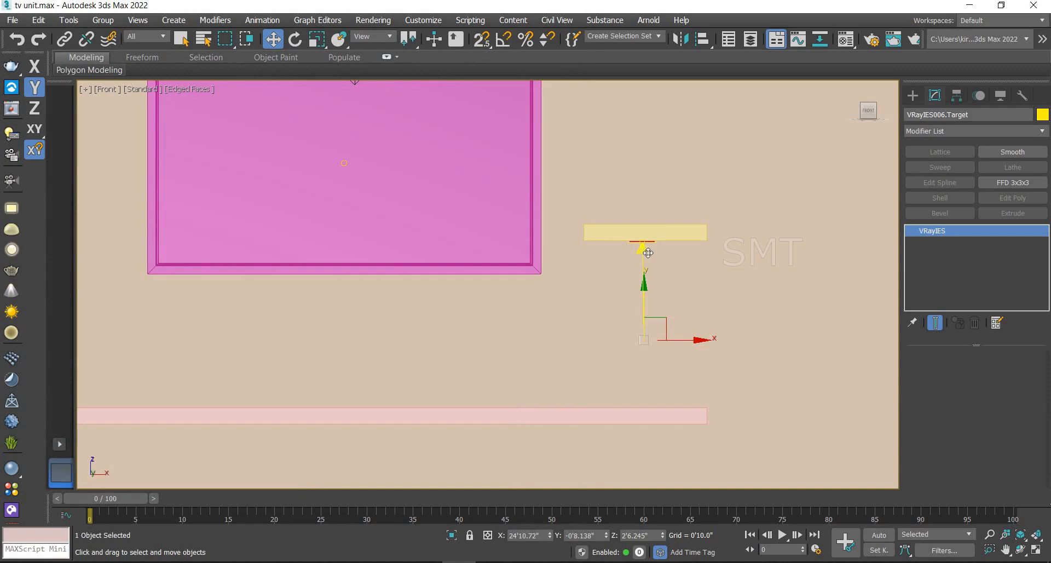
pyautogui.keyDown('ctrl'); pyautogui.click(644, 341); pyautogui.keyUp('ctrl')
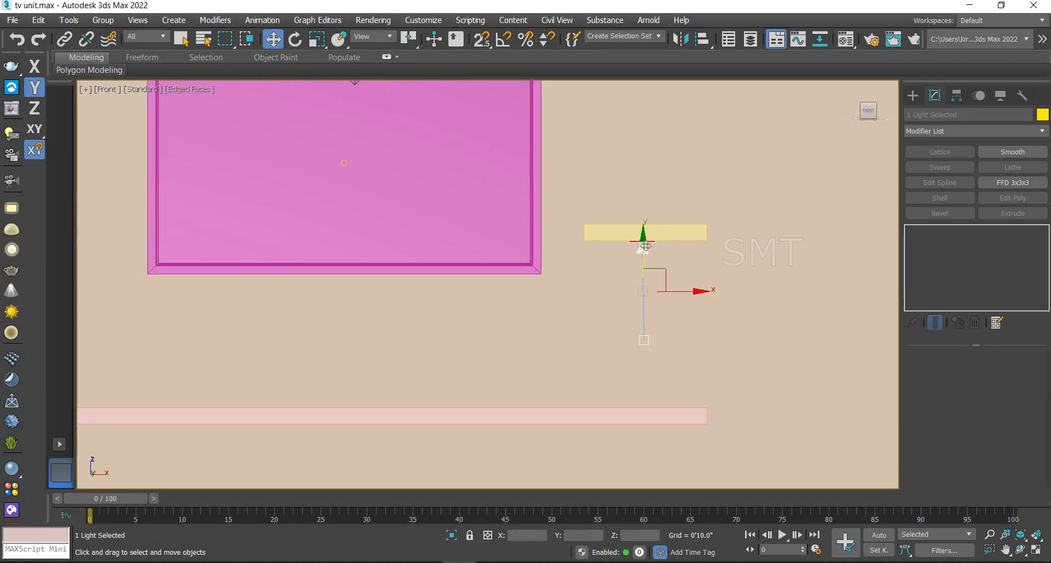
pyautogui.scroll(5, 646, 241)
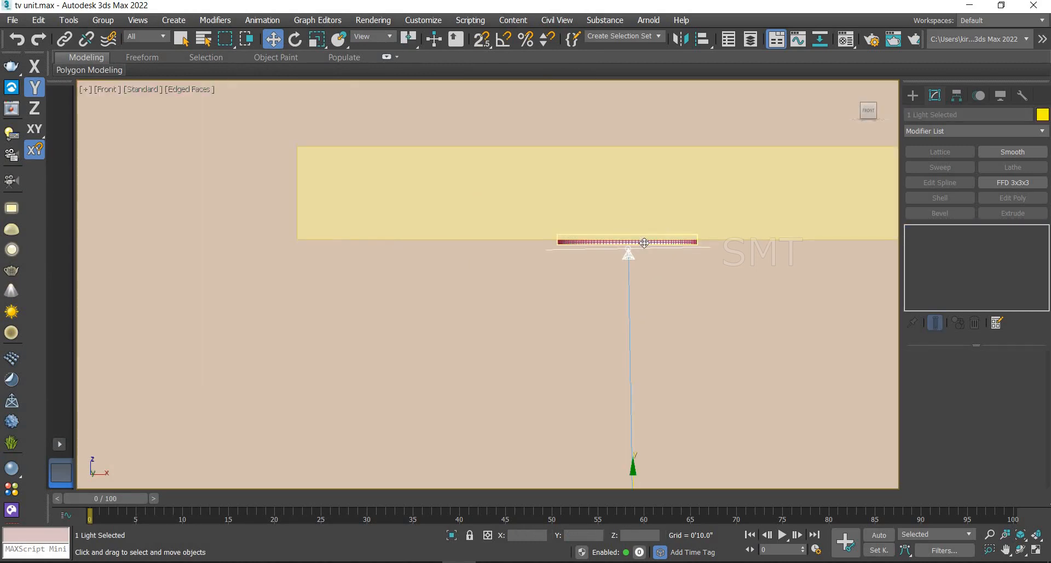
pyautogui.keyDown('ctrl'); pyautogui.click(644, 242); pyautogui.keyUp('ctrl')
pyautogui.scroll(-6, 673, 310)
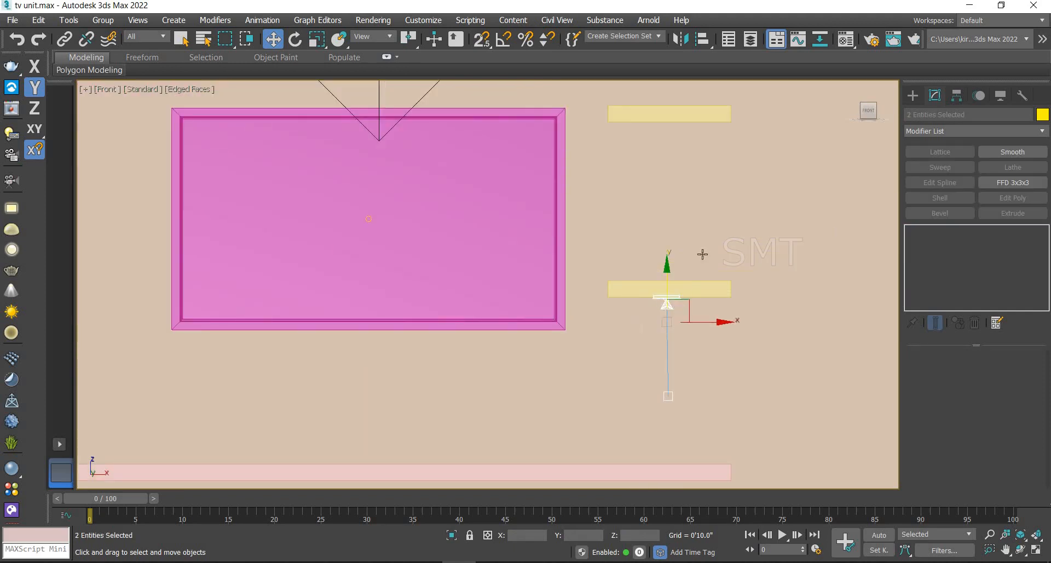
pyautogui.moveTo(679, 251); pyautogui.dragTo(664, 278, button='middle')
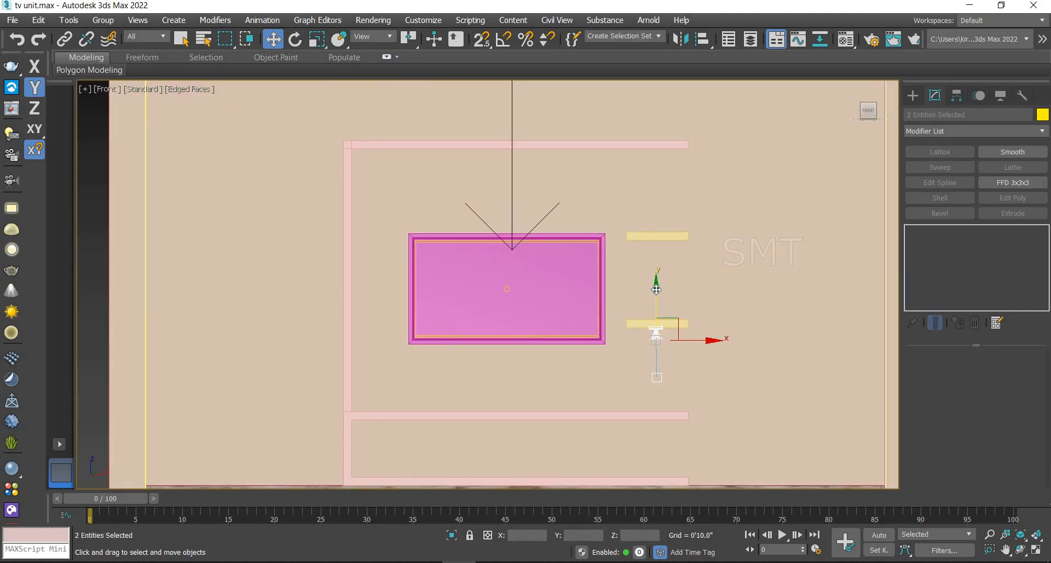
pyautogui.moveTo(656, 289); pyautogui.dragTo(656, 205)
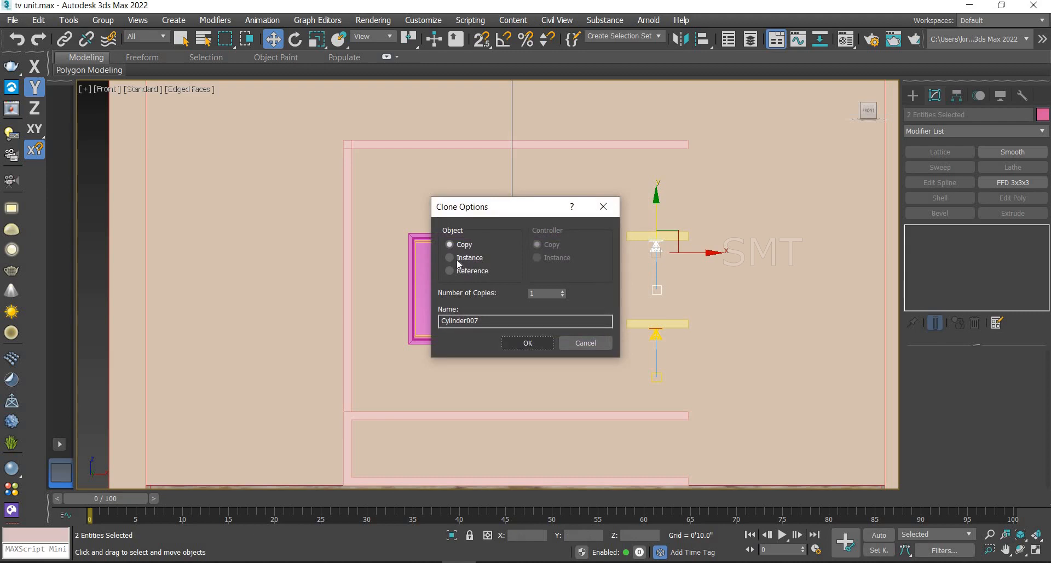
pyautogui.click(459, 261)
pyautogui.click(527, 343)
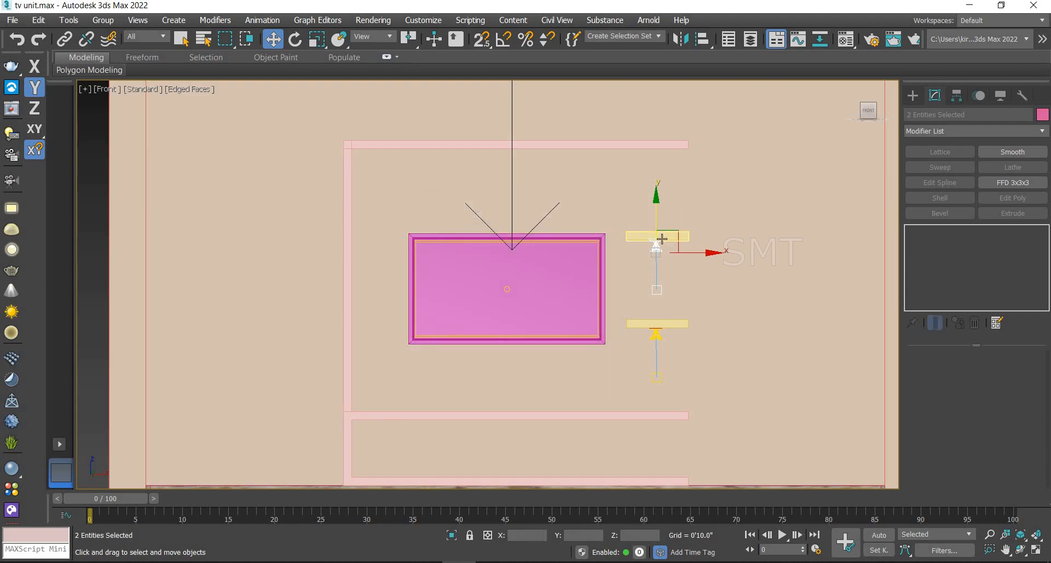
# Clone the spotlight and IES light as an instance under the unit's top panel and add two more evenly spaced instances along it
pyautogui.scroll(6, 659, 243)
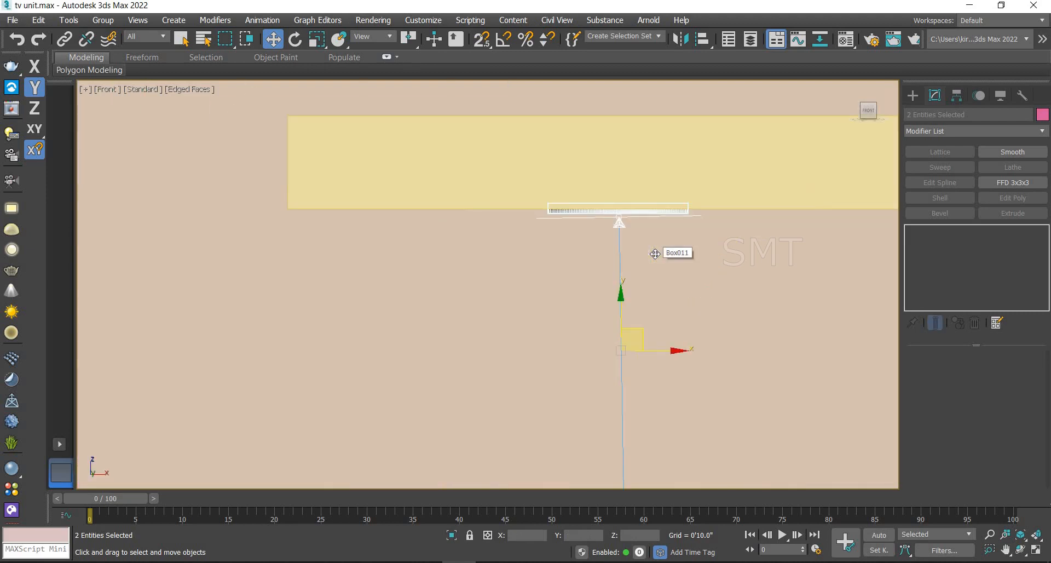
pyautogui.scroll(-8, 655, 253)
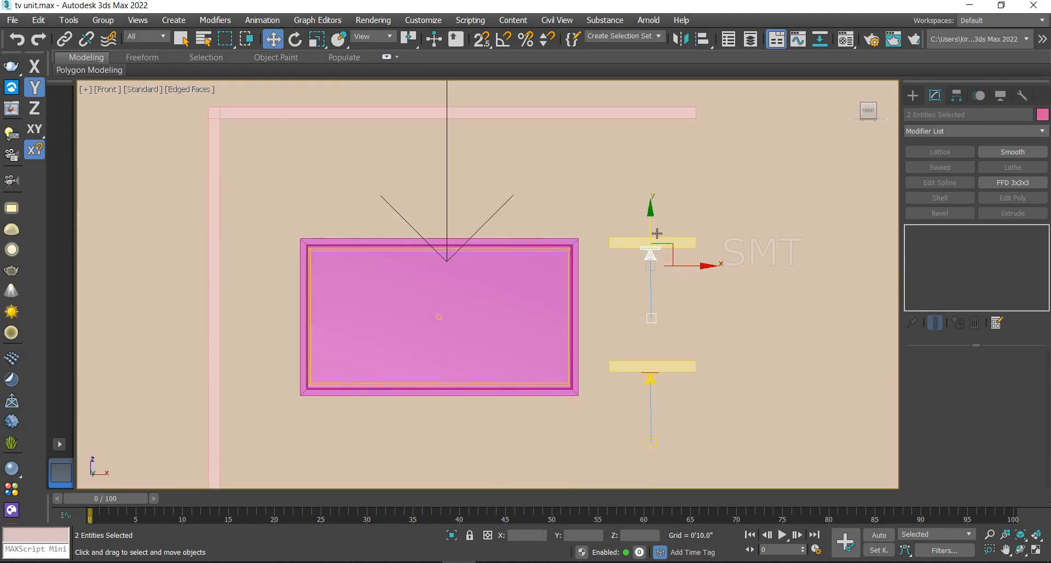
pyautogui.moveTo(656, 233); pyautogui.dragTo(646, 87)
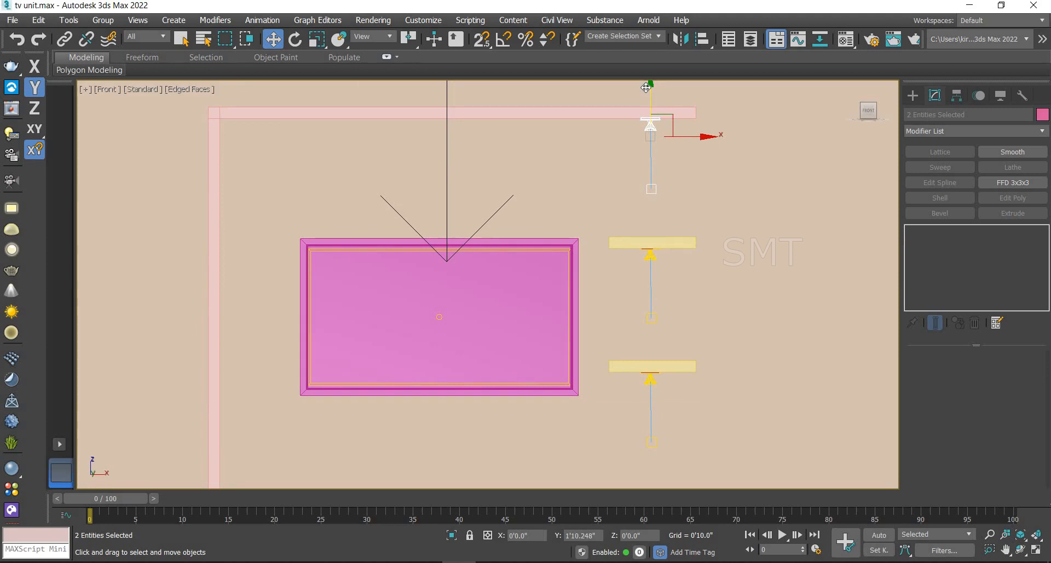
pyautogui.click(529, 342)
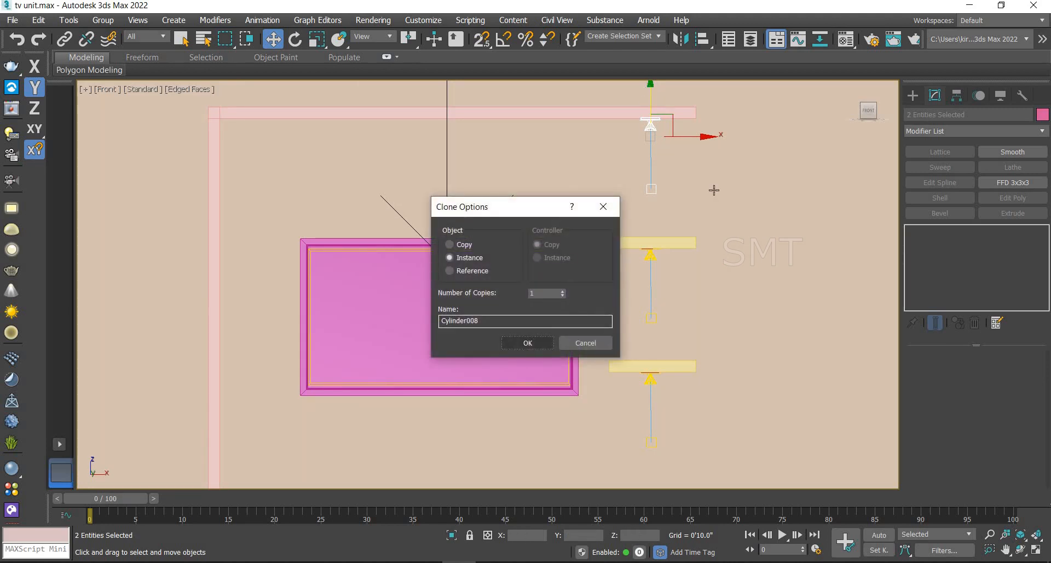
pyautogui.moveTo(705, 139)
pyautogui.mouseDown()
pyautogui.moveTo(525, 141)
pyautogui.moveTo(535, 141)
pyautogui.moveTo(531, 161)
pyautogui.mouseUp()
pyautogui.click(534, 342)
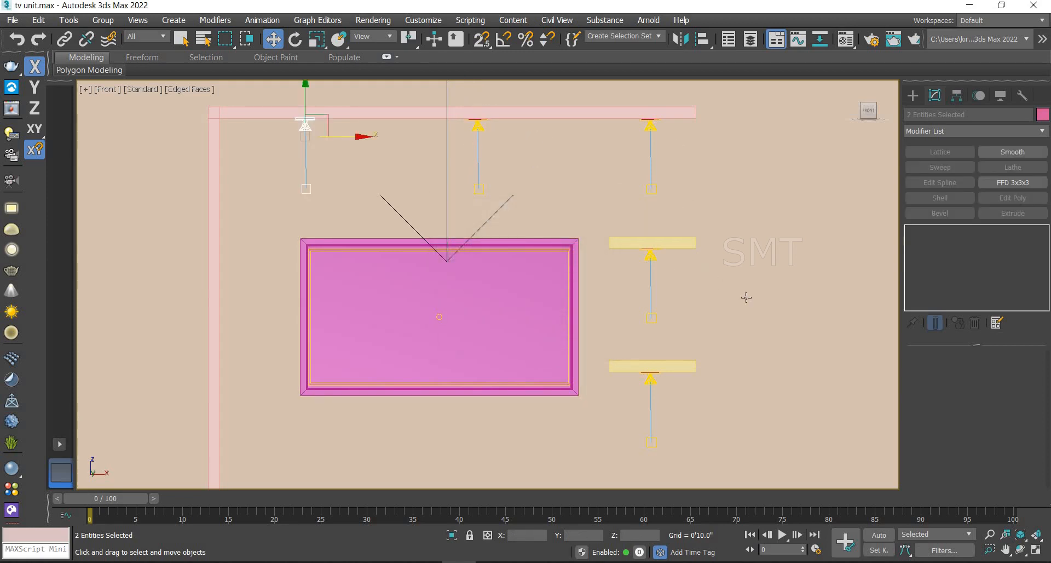
# Switch the viewport to the VRayCam002 camera
pyautogui.scroll(-5, 800, 376)
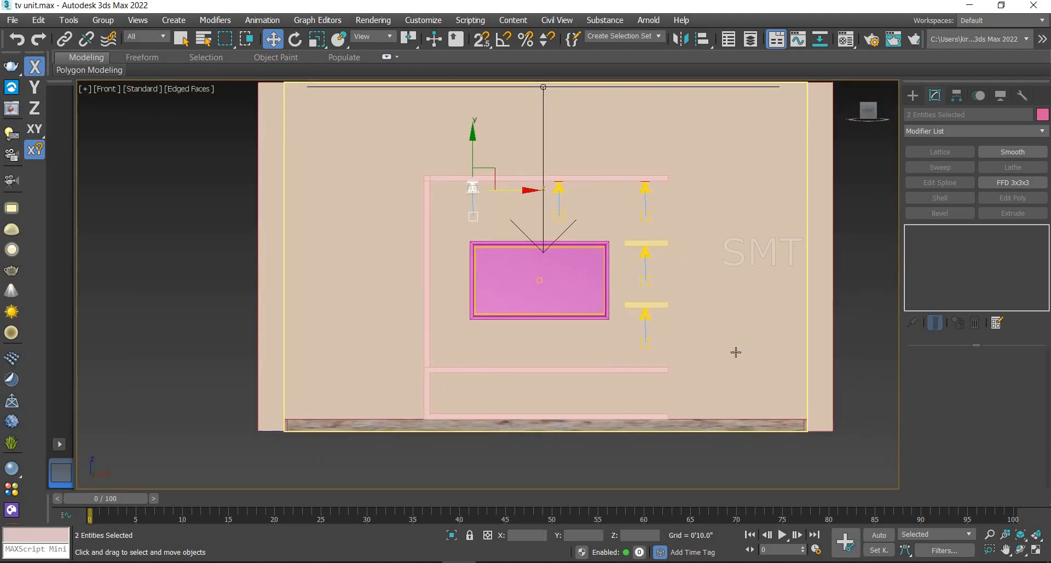
pyautogui.press('c')
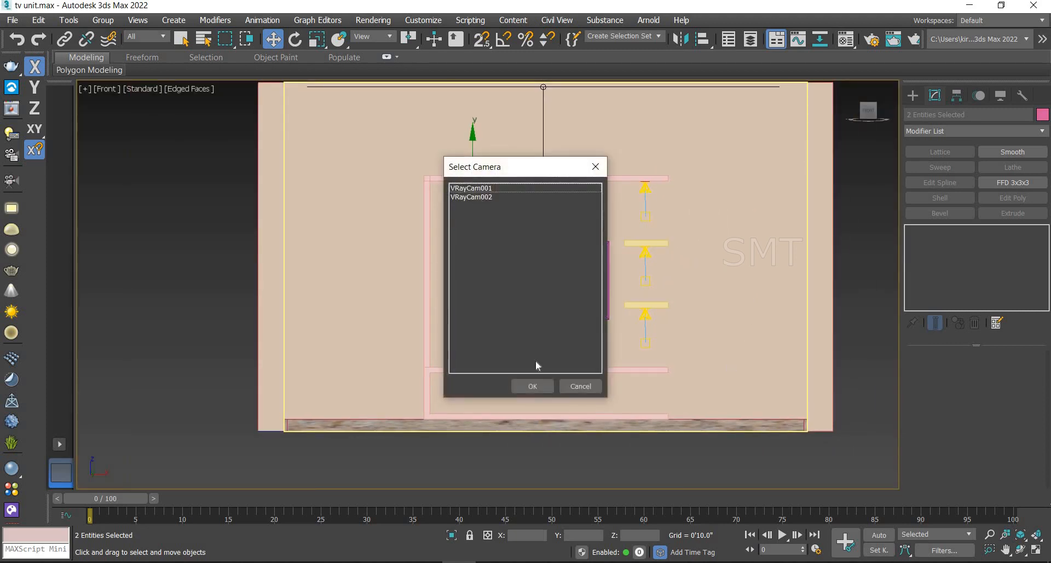
pyautogui.press('Down')
pyautogui.click(532, 386)
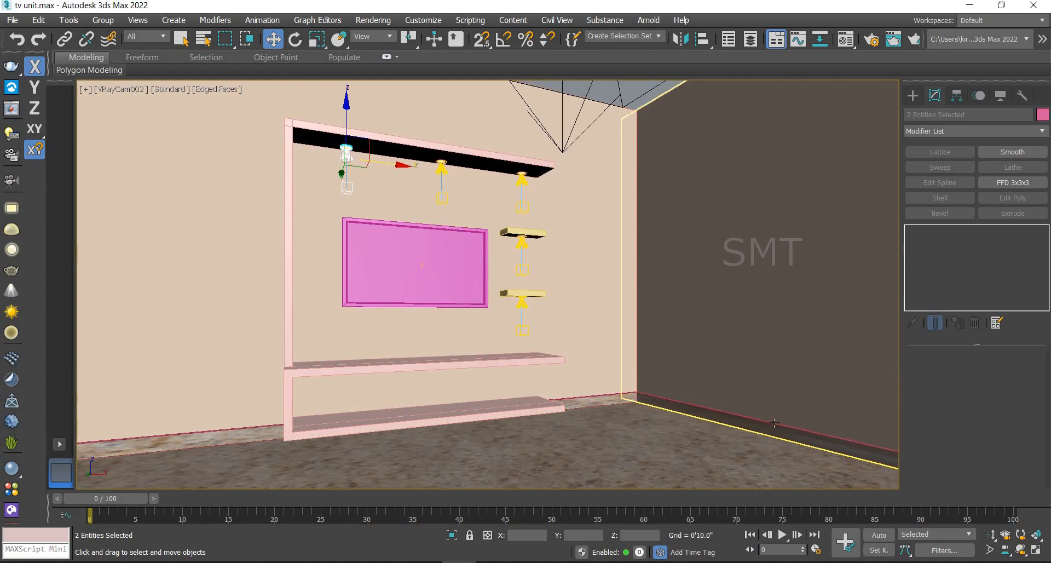
# Start an interactive V-Ray render of the camera view, centre the frame buffer window, and inspect the lit TV unit
pyautogui.click(11, 132)
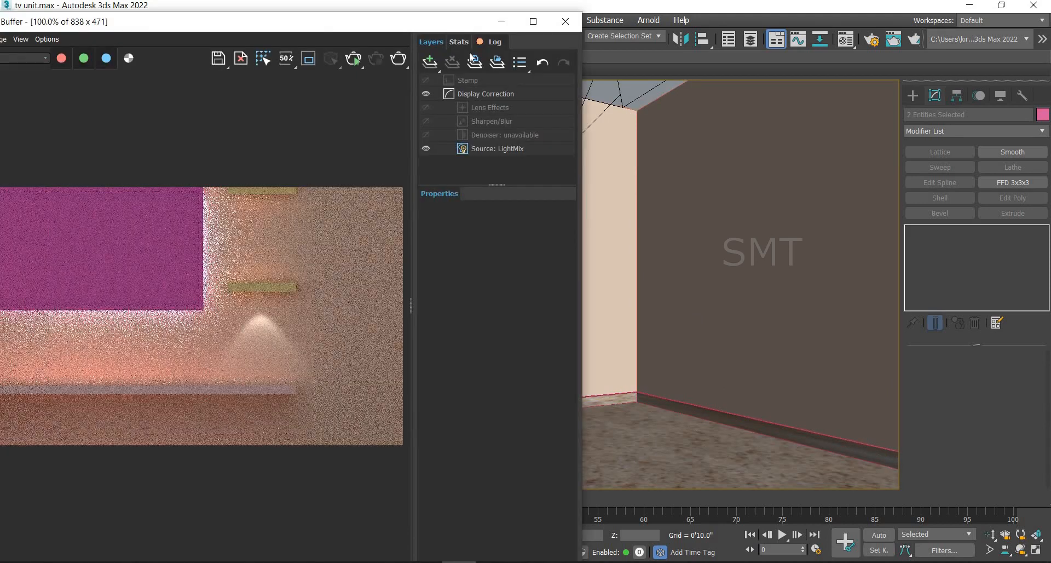
pyautogui.click(358, 61)
pyautogui.moveTo(356, 23); pyautogui.dragTo(567, 26)
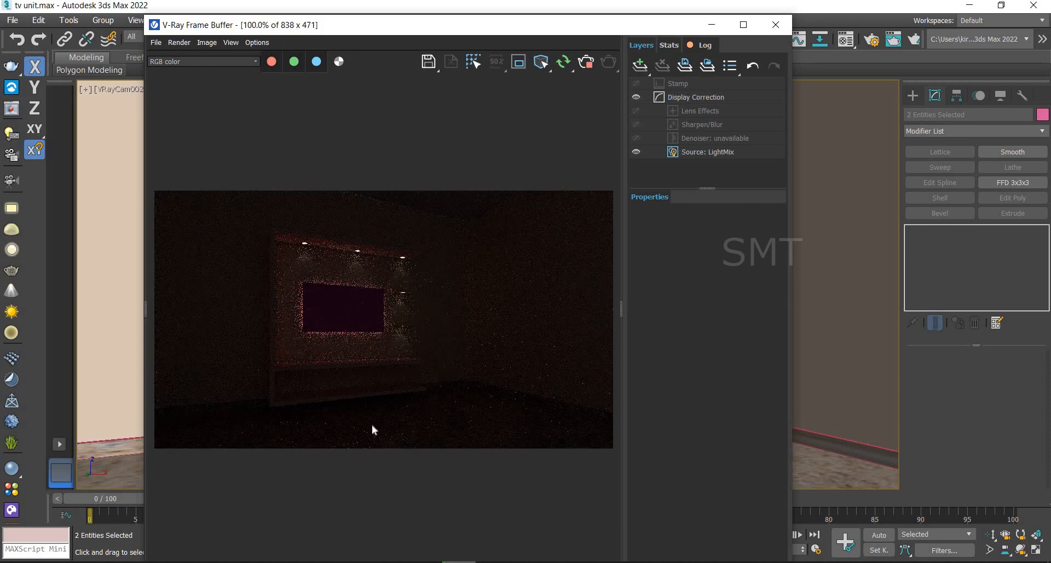
pyautogui.scroll(1, 369, 432)
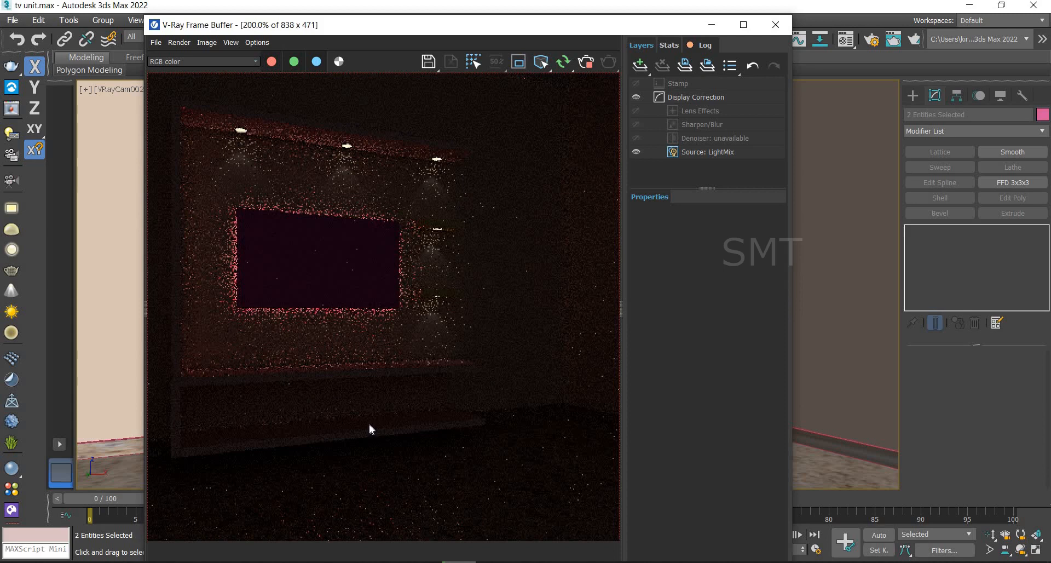
pyautogui.scroll(-1, 369, 429)
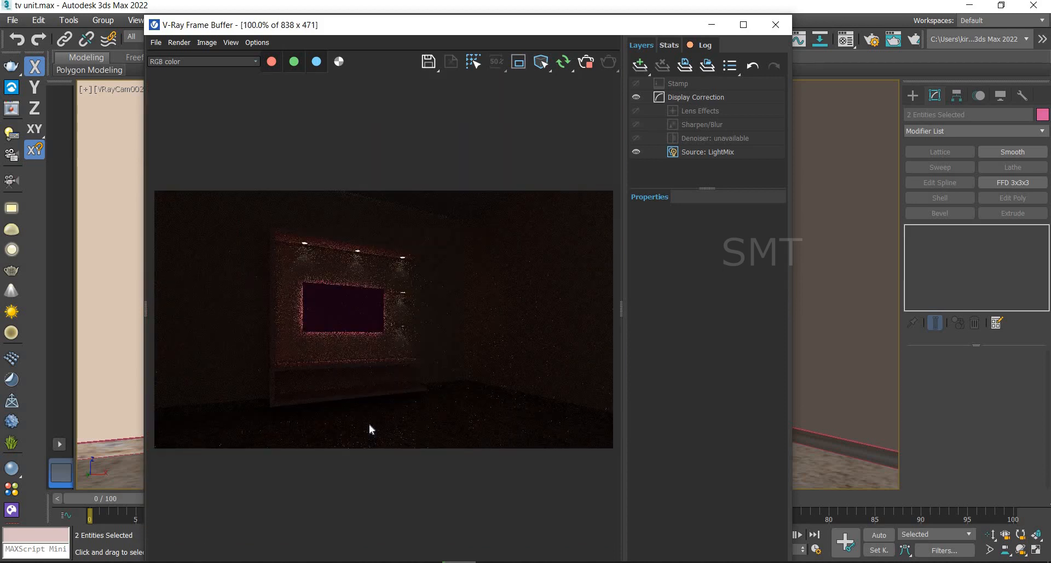
# Close the render window, select the large ceiling V-Ray plane light in the Top view and switch it on
pyautogui.click(775, 24)
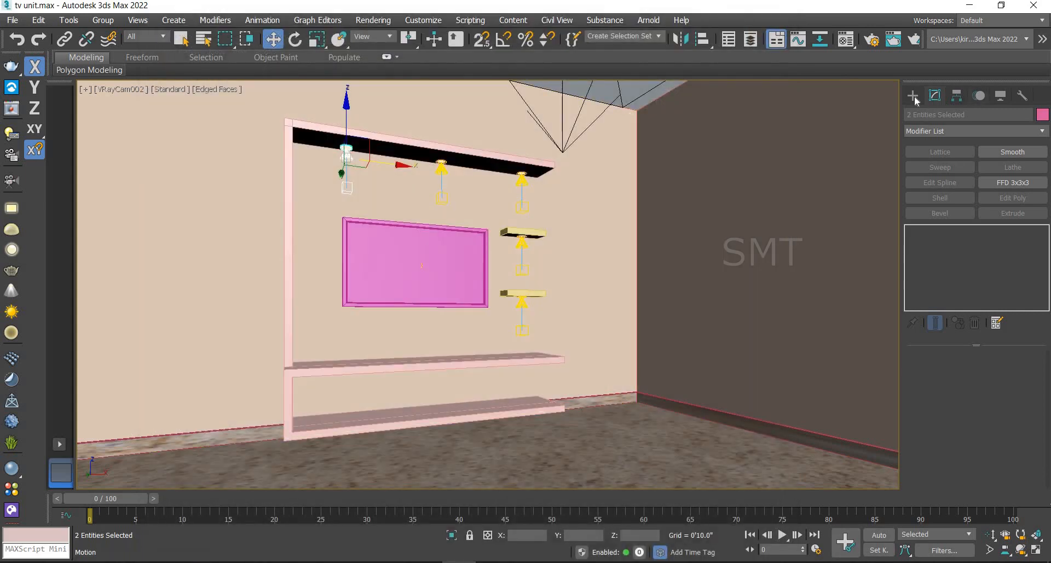
pyautogui.click(912, 96)
pyautogui.click(940, 181)
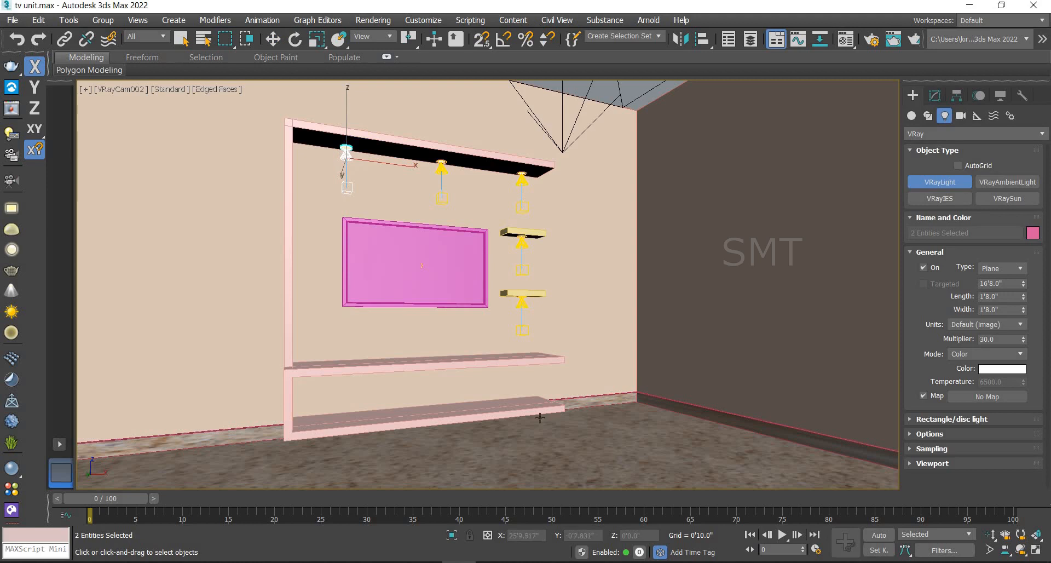
pyautogui.press('t')
pyautogui.scroll(-5, 533, 388)
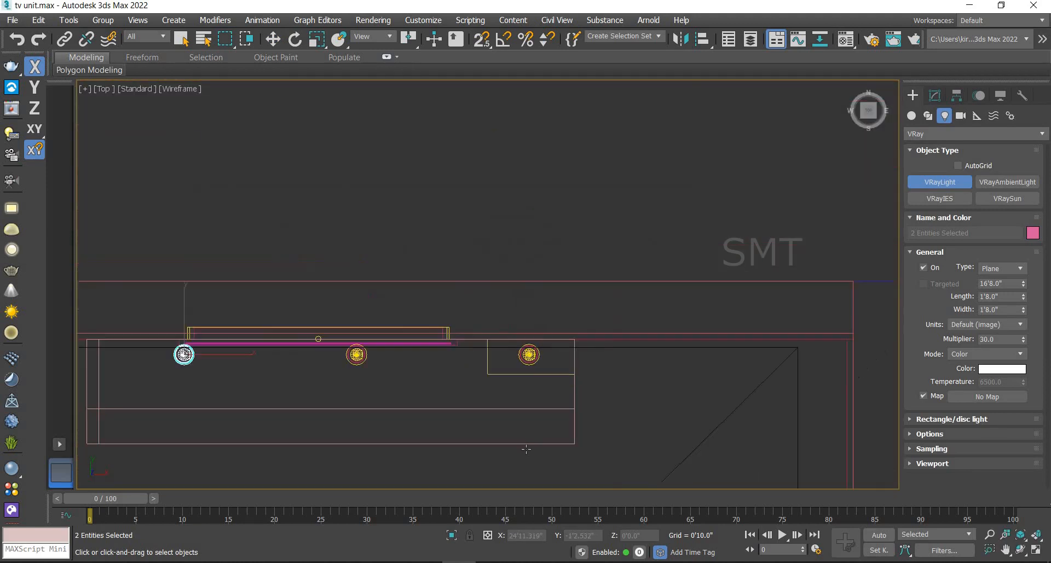
pyautogui.moveTo(525, 445); pyautogui.dragTo(516, 187, button='middle')
pyautogui.scroll(-2, 536, 301)
pyautogui.scroll(-5, 558, 399)
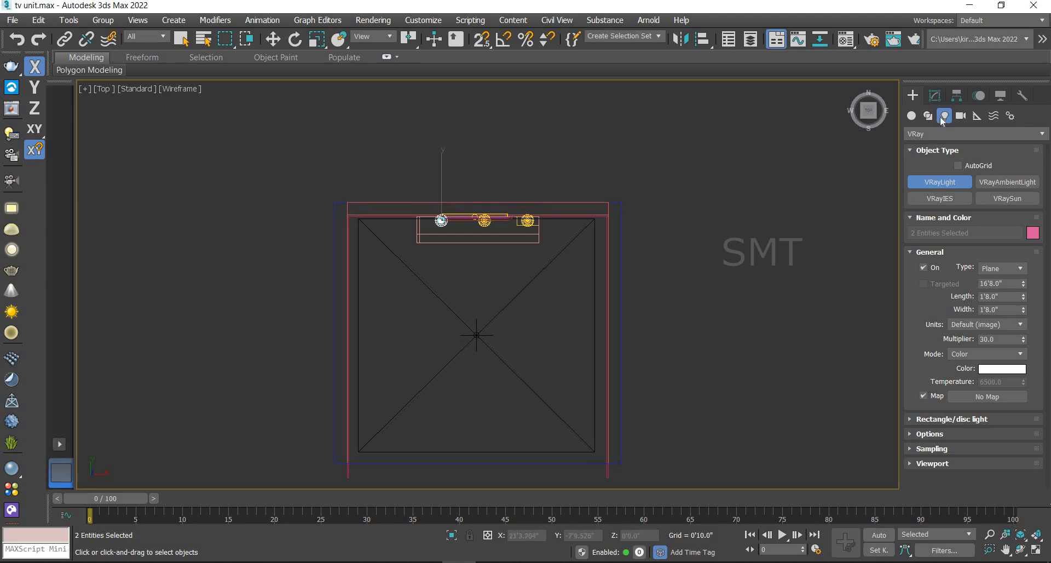
pyautogui.click(271, 39)
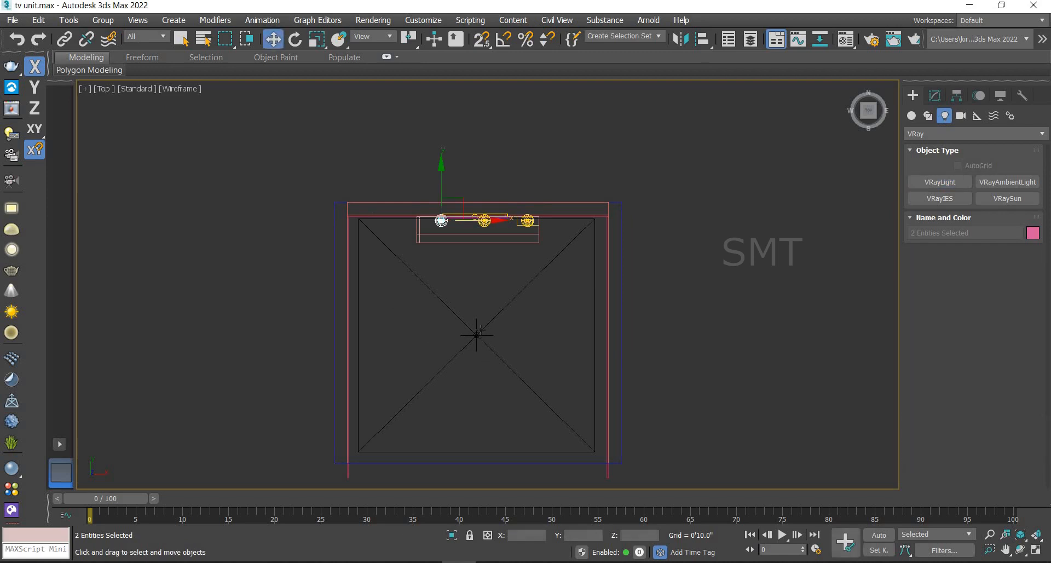
pyautogui.click(480, 333)
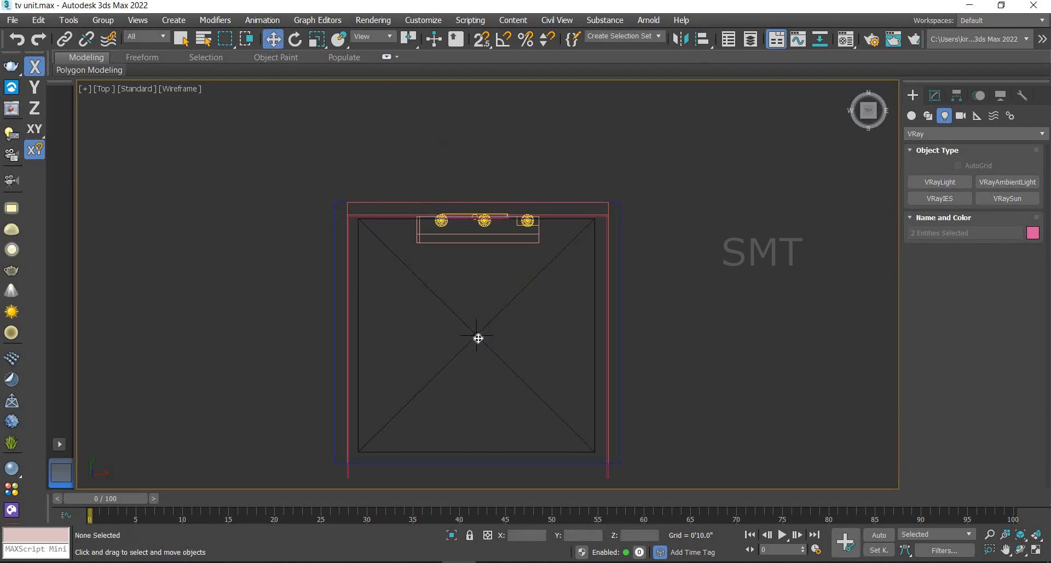
pyautogui.click(935, 97)
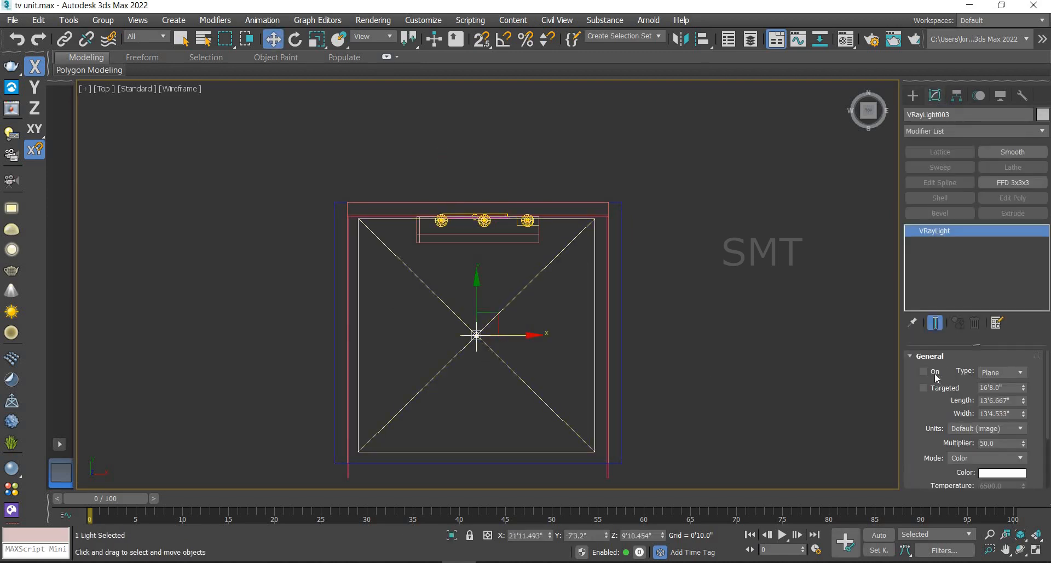
pyautogui.click(553, 356)
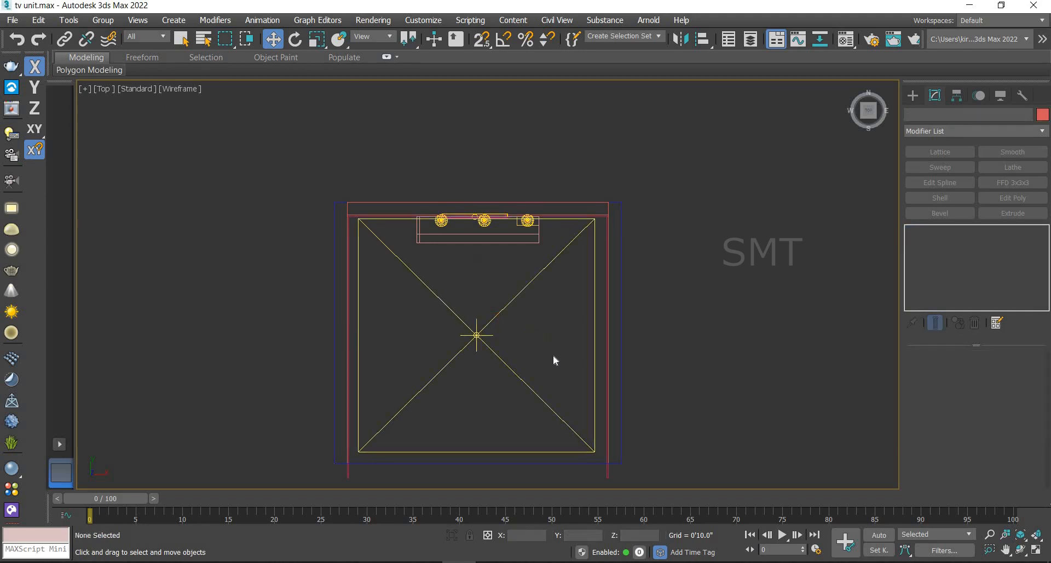
# Return the viewport to the VRayCam002 camera and start an interactive V-Ray render
pyautogui.press('c')
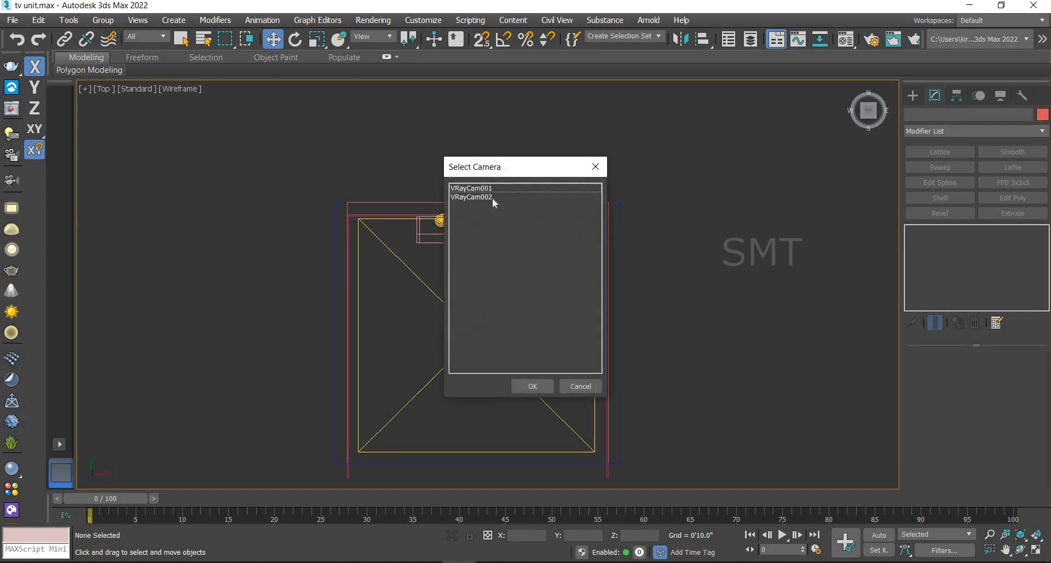
pyautogui.click(492, 197)
pyautogui.click(541, 386)
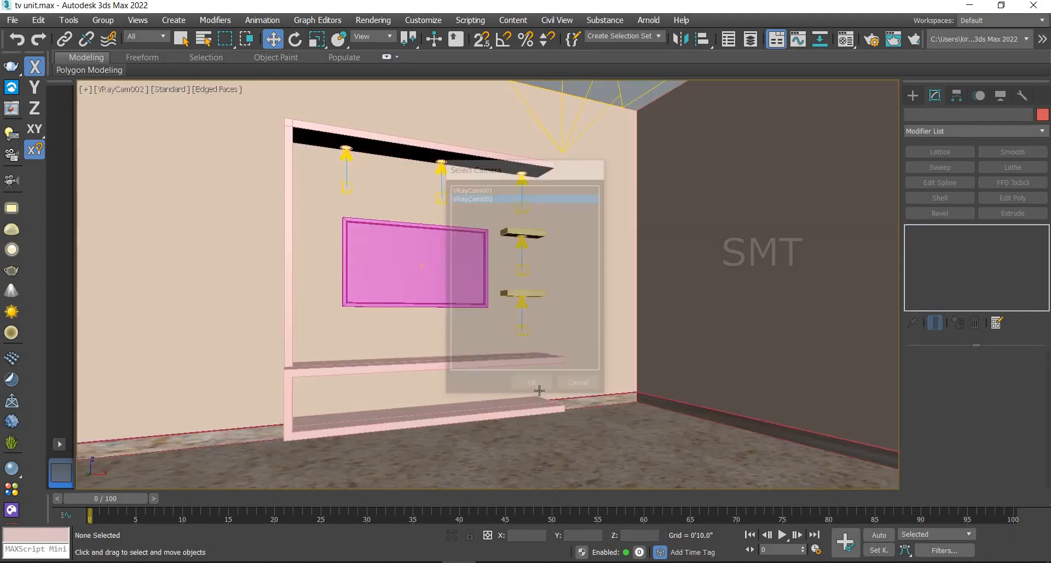
pyautogui.click(12, 110)
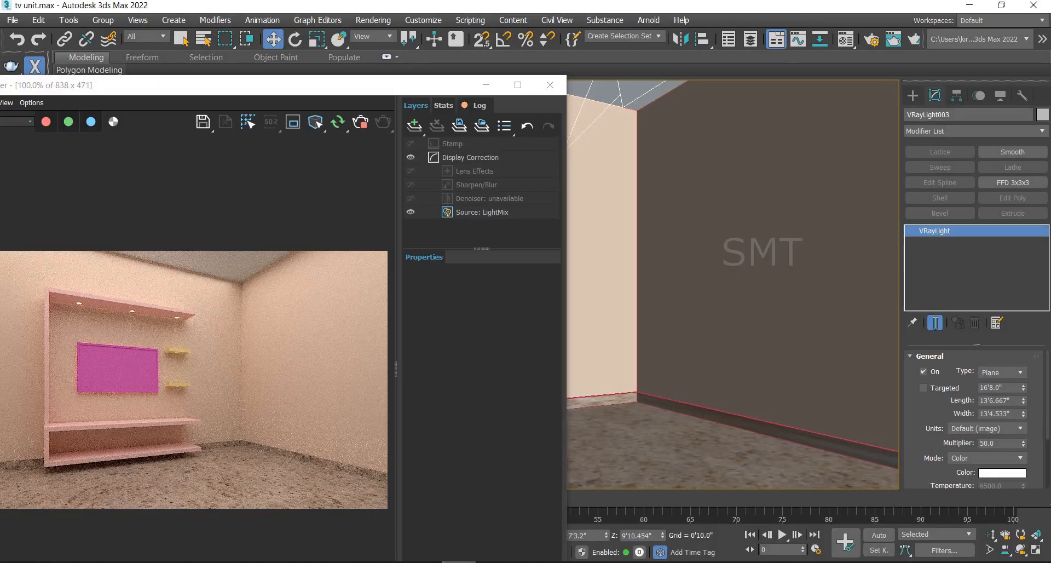
# Try a multiplier of 10 for the ceiling plane light, and settle on a multiplier of 20
pyautogui.doubleClick(989, 444)
pyautogui.press('Return')
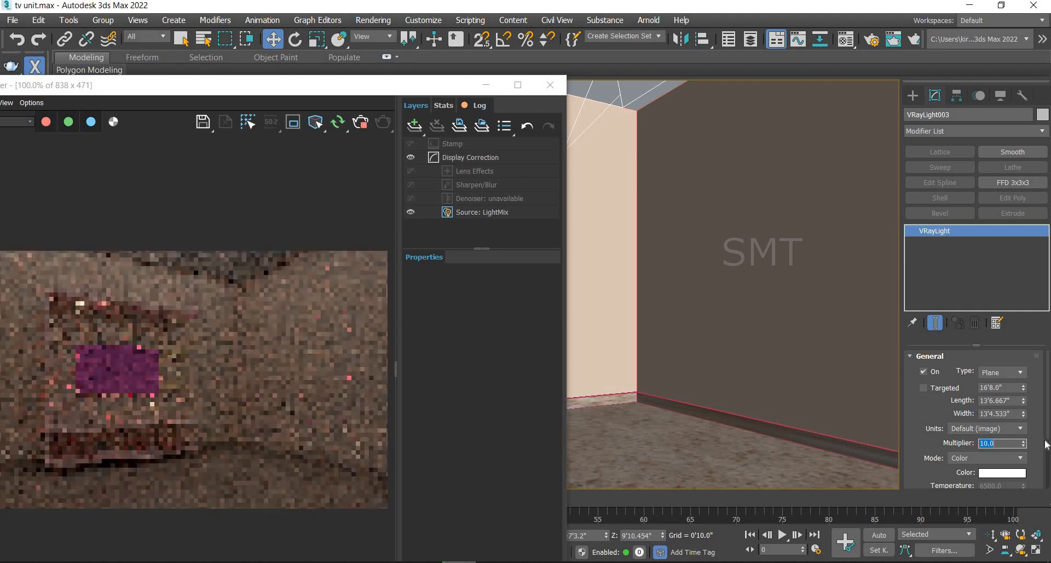
pyautogui.moveTo(265, 85); pyautogui.dragTo(346, 55)
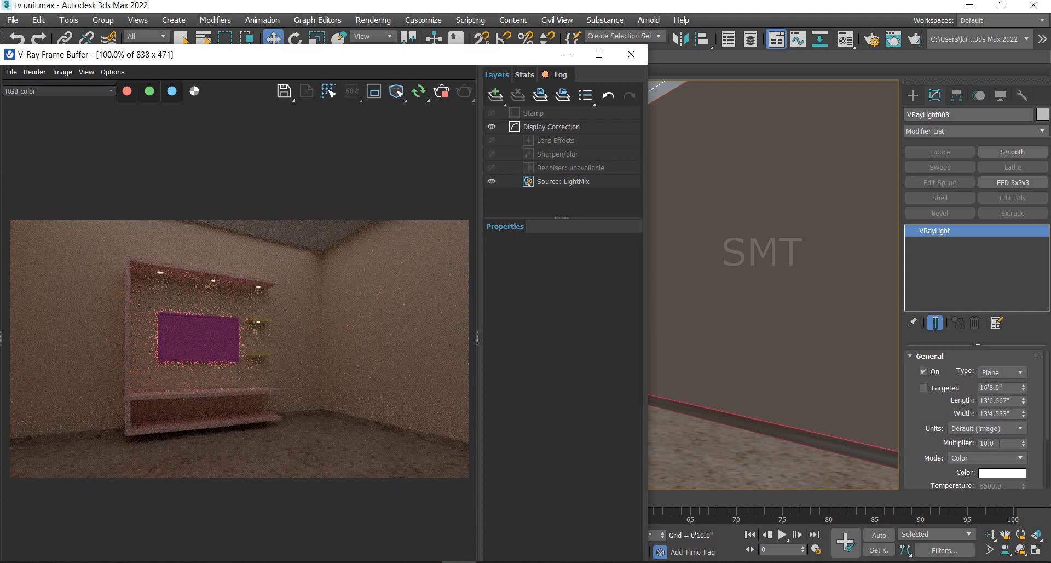
pyautogui.doubleClick(988, 442)
pyautogui.write('2')
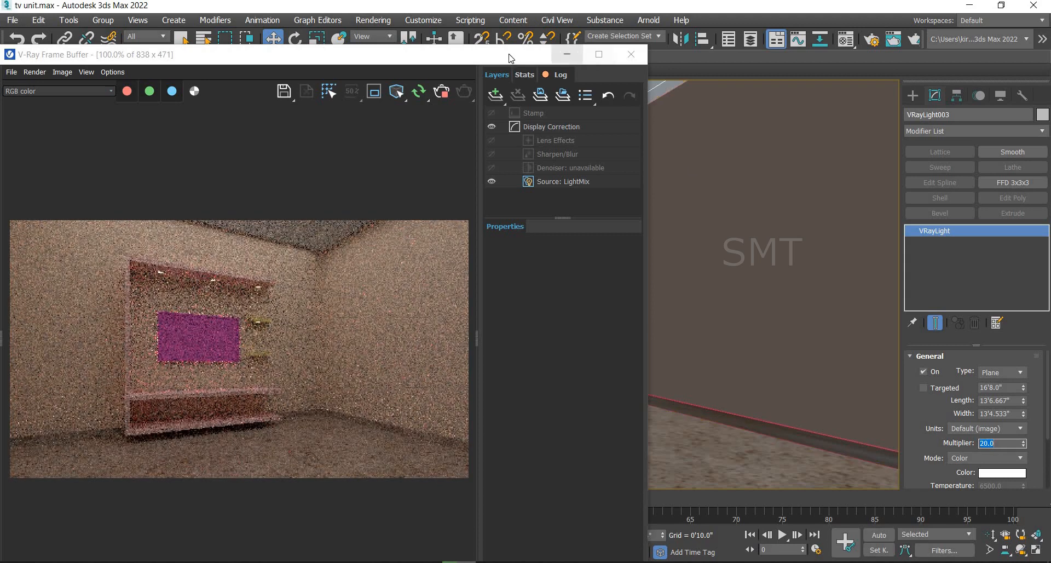
# Select the middle IES light under the unit's top panel and set its intensity value to 1000
pyautogui.moveTo(542, 54); pyautogui.dragTo(480, 192)
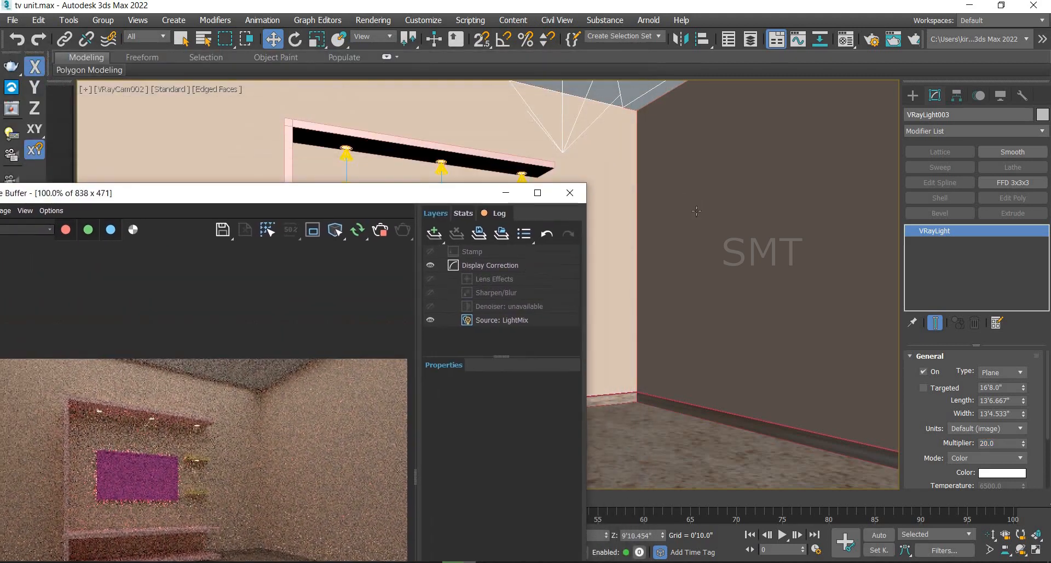
pyautogui.click(441, 163)
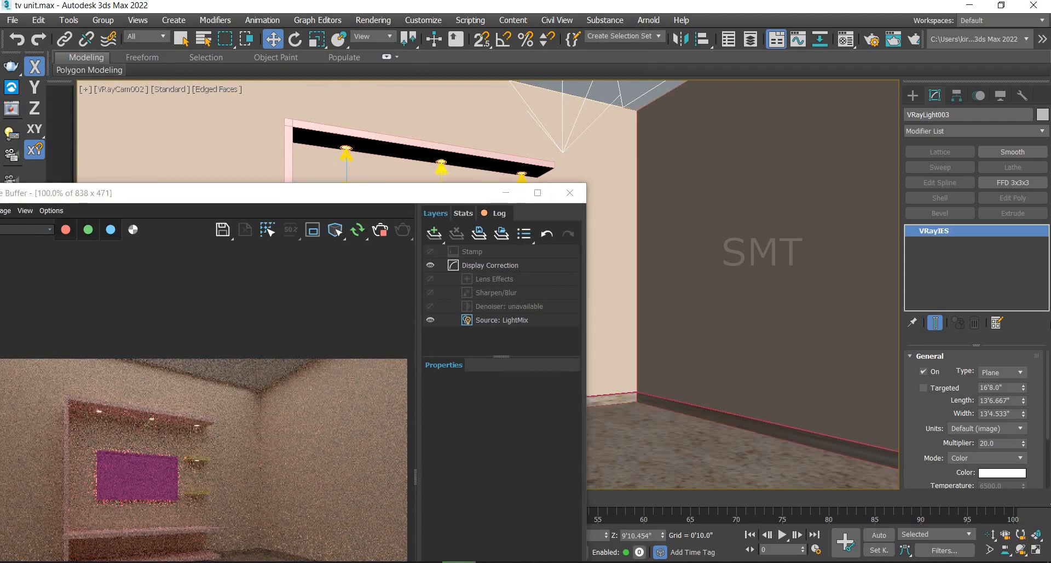
pyautogui.moveTo(1046, 395); pyautogui.dragTo(1046, 486)
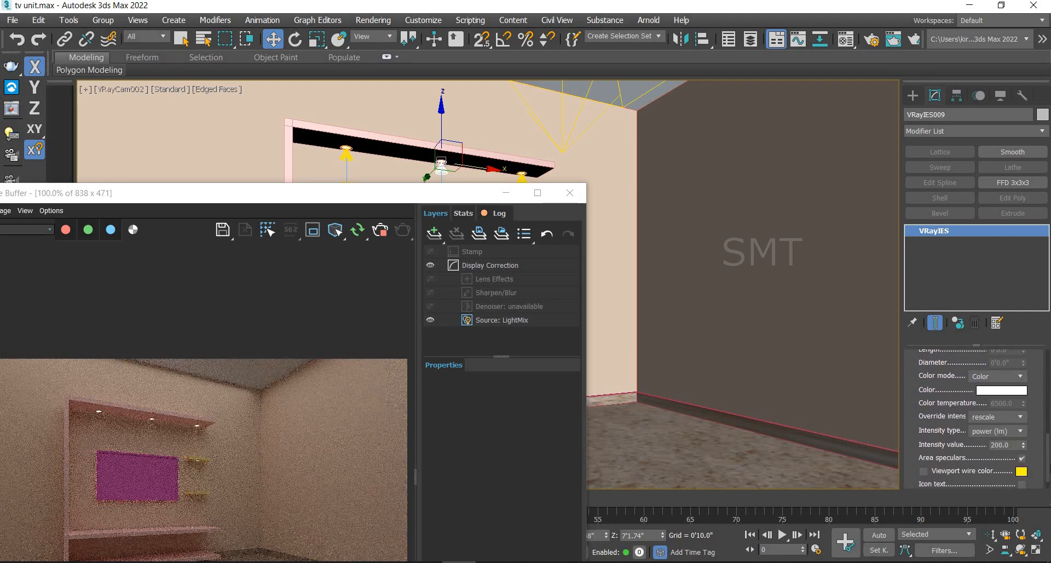
pyautogui.click(1004, 444)
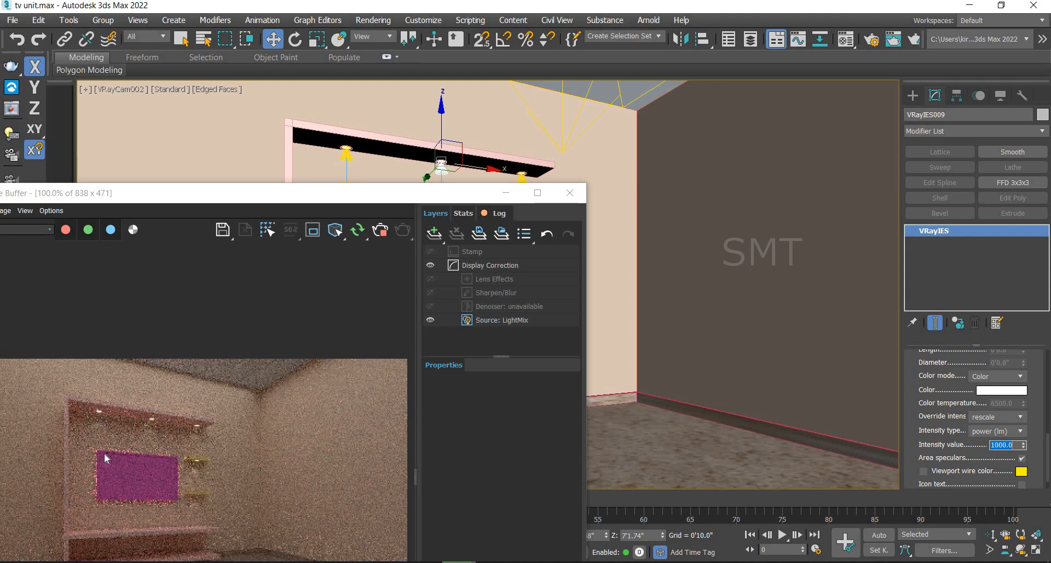
# Enlarge the render to 200% and limit it to a region around the top spotlights, TV and small shelves
pyautogui.scroll(1, 106, 458)
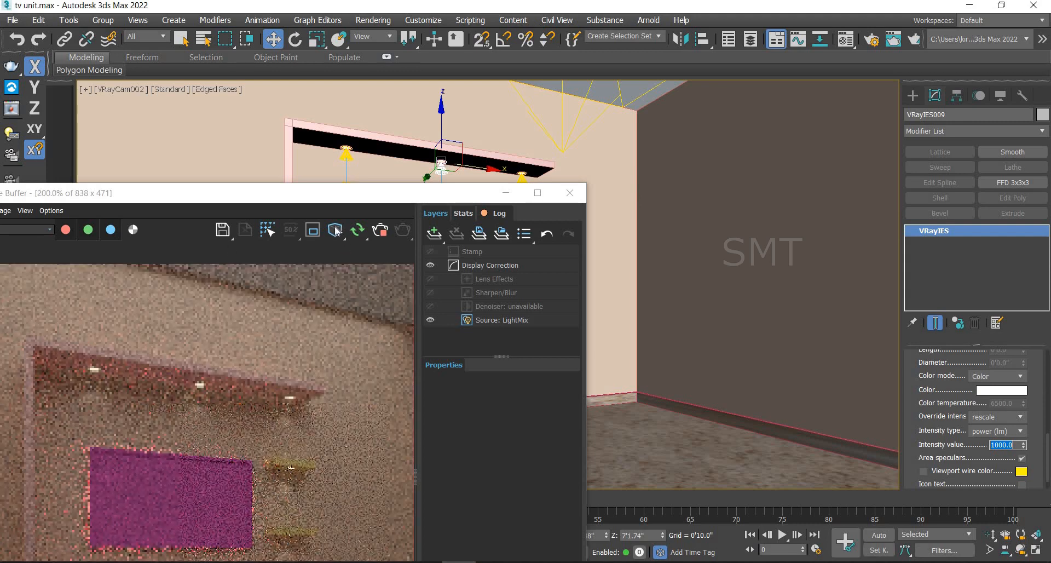
pyautogui.click(315, 237)
pyautogui.moveTo(68, 356); pyautogui.dragTo(392, 550)
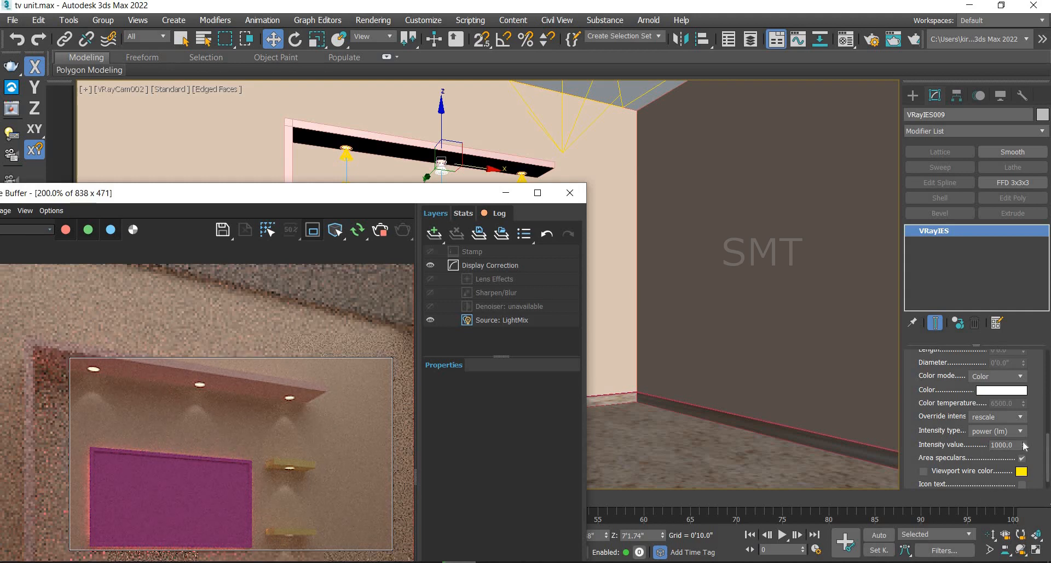
# Set the selected IES light's intensity value to 5000 and inspect the light cones in the region render
pyautogui.doubleClick(1002, 445)
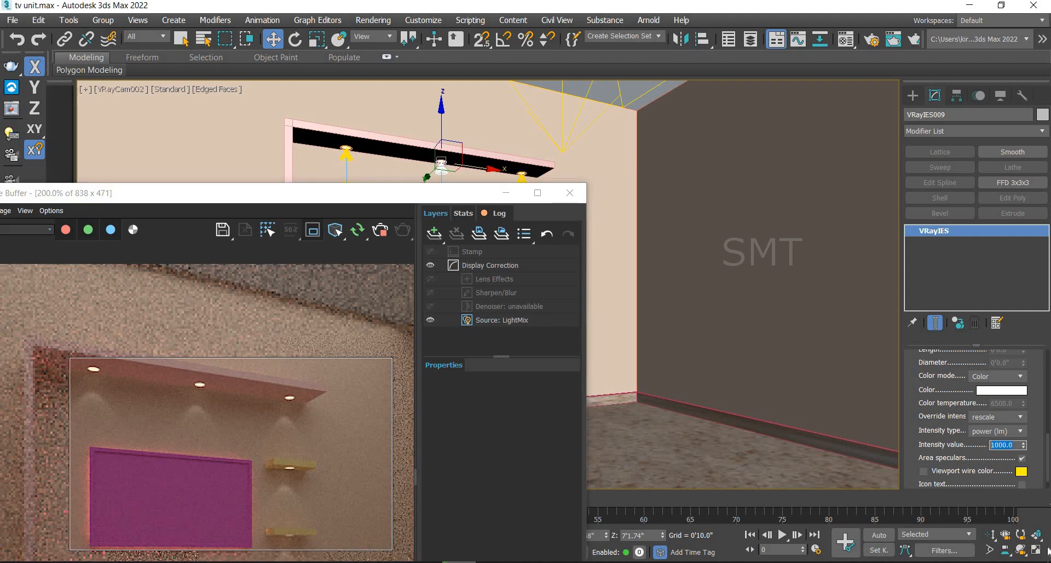
pyautogui.write('50')
pyautogui.press('Return')
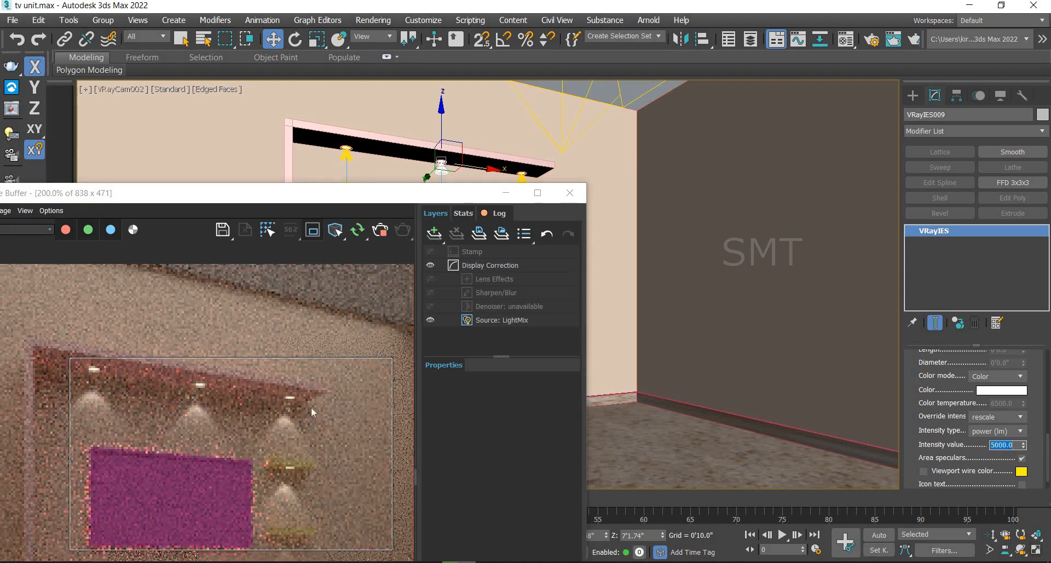
pyautogui.moveTo(221, 198); pyautogui.dragTo(262, 88)
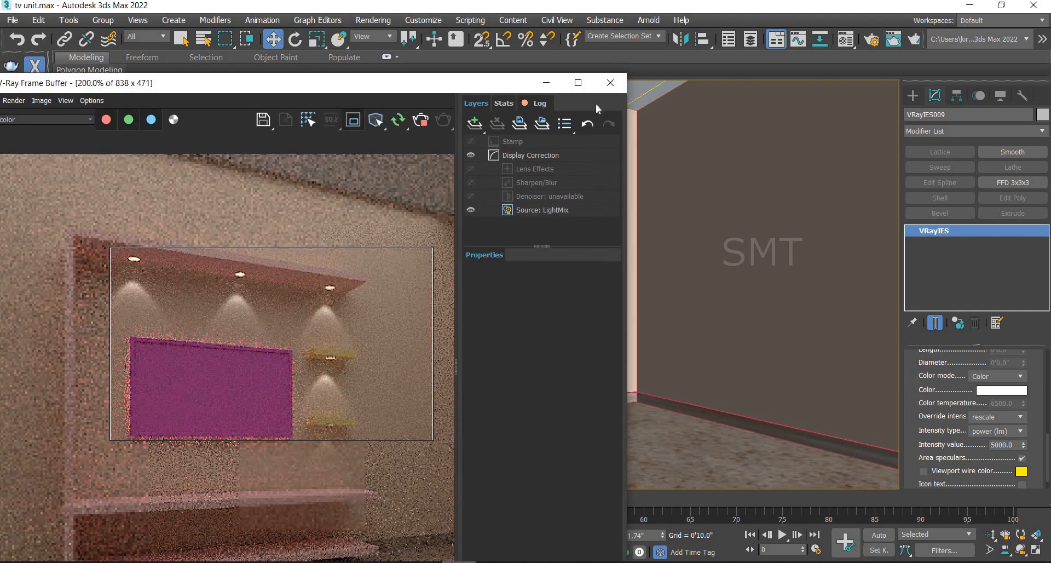
# Reopen the frame buffer, turn off the render region and restart the interactive render of the full camera view at 100%
pyautogui.click(607, 84)
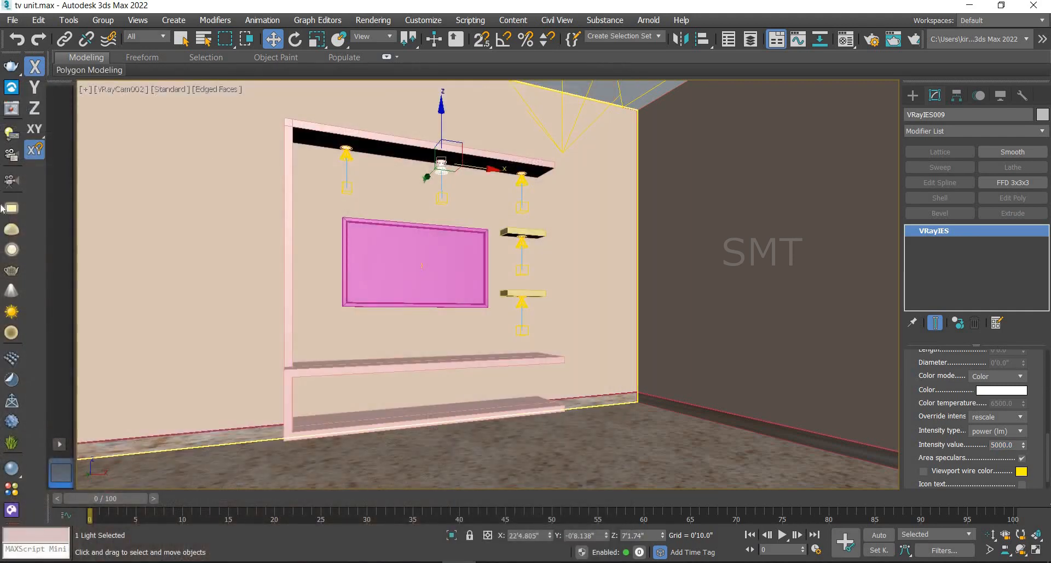
pyautogui.click(10, 113)
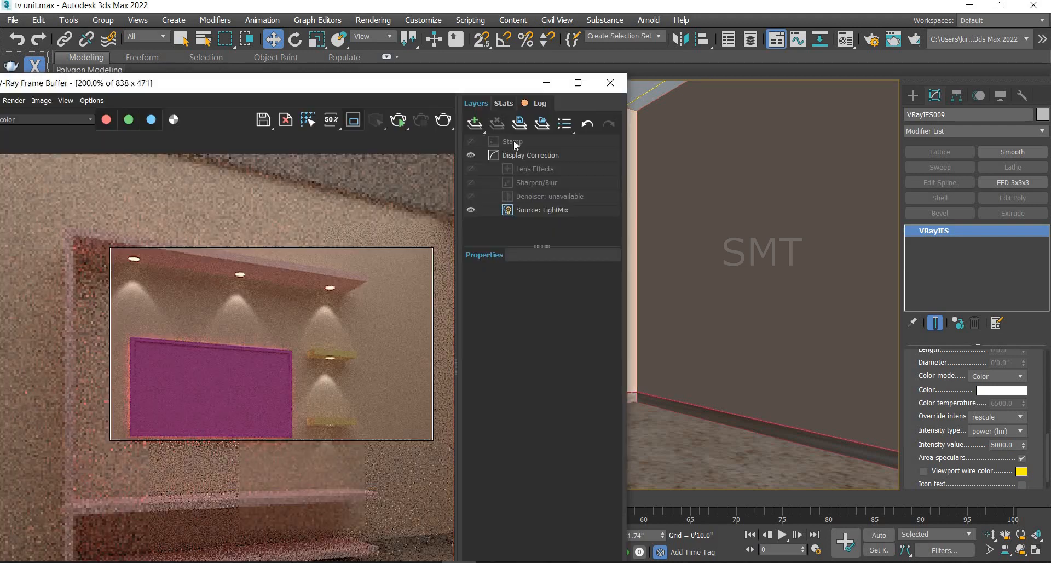
pyautogui.click(353, 120)
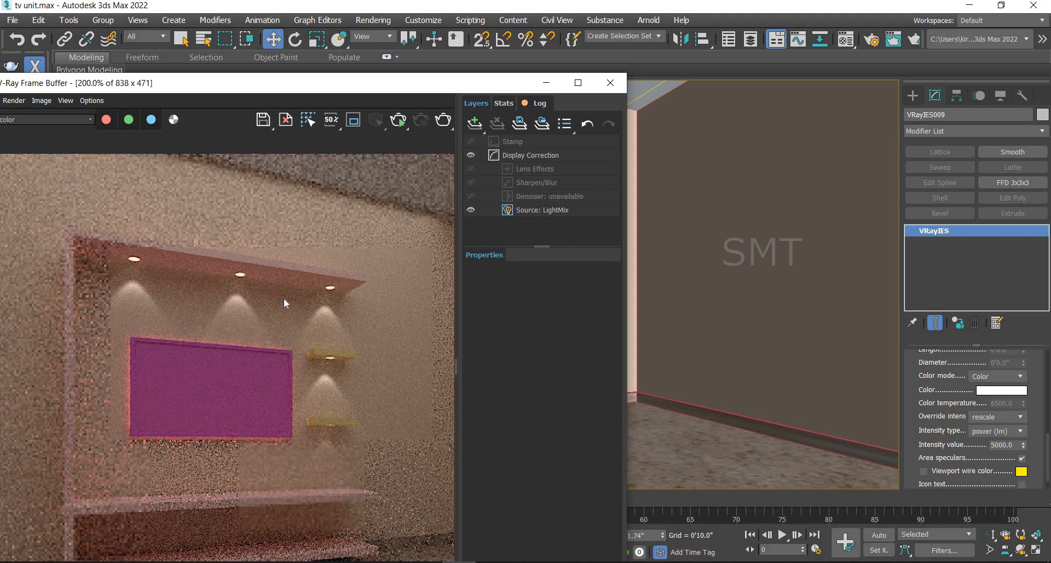
pyautogui.scroll(-2, 143, 344)
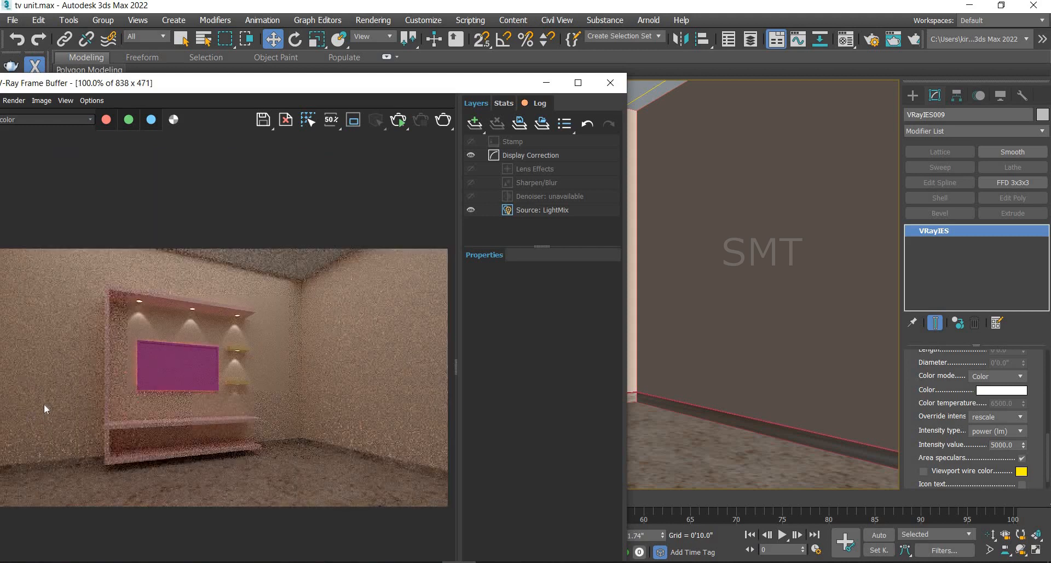
pyautogui.moveTo(236, 88); pyautogui.dragTo(371, 81)
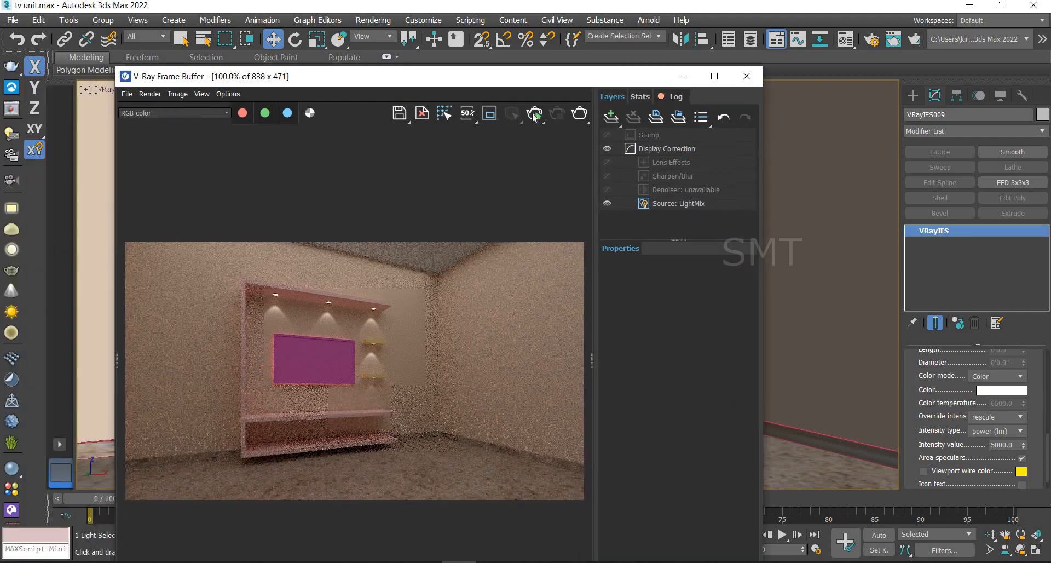
pyautogui.click(535, 114)
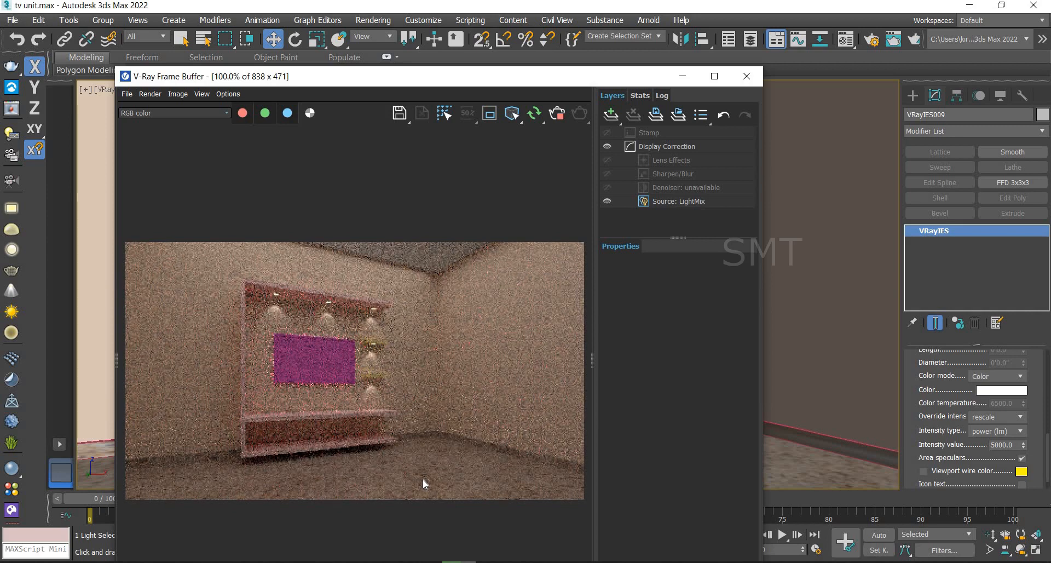
# Set the IES light's colour to a pale cyan with red 130, green 239 and blue 240
pyautogui.click(1000, 391)
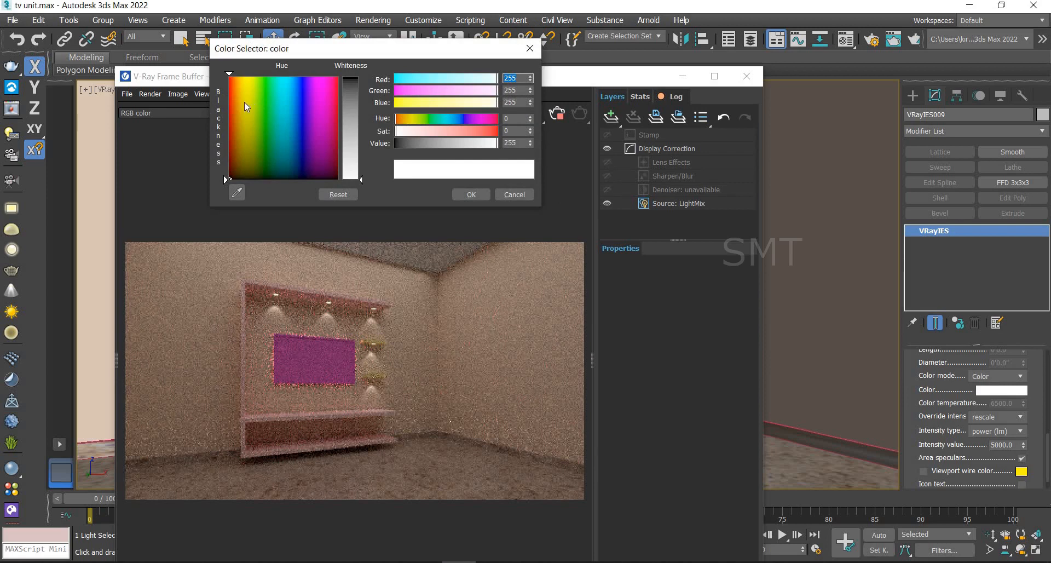
pyautogui.click(284, 90)
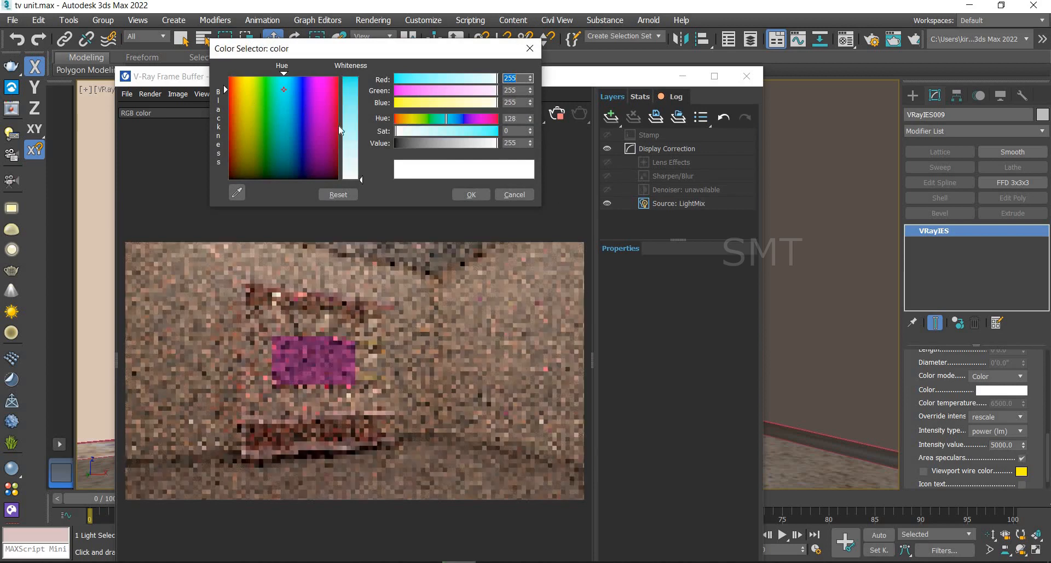
pyautogui.moveTo(361, 179); pyautogui.dragTo(361, 130)
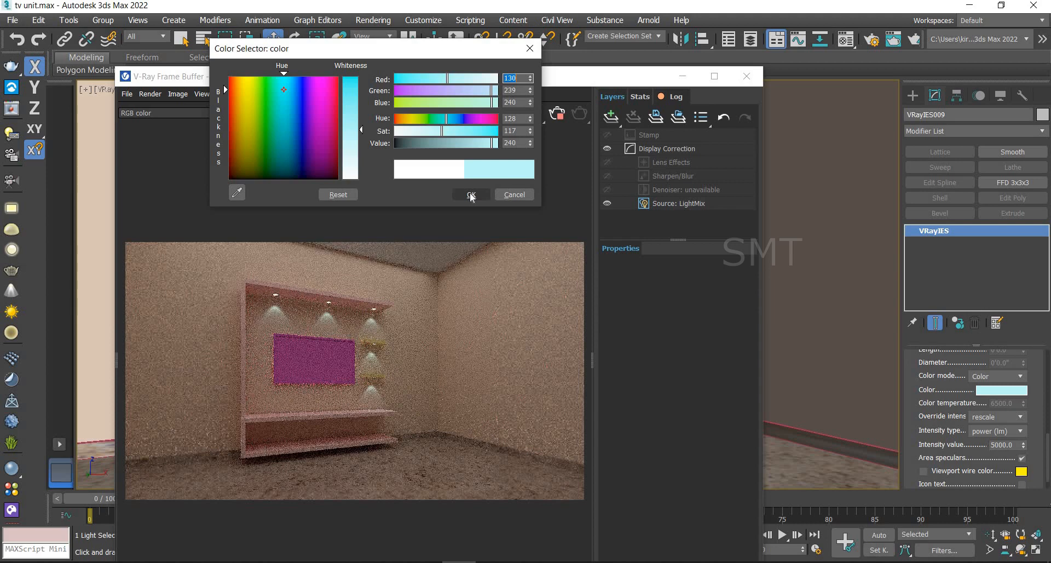
pyautogui.click(471, 196)
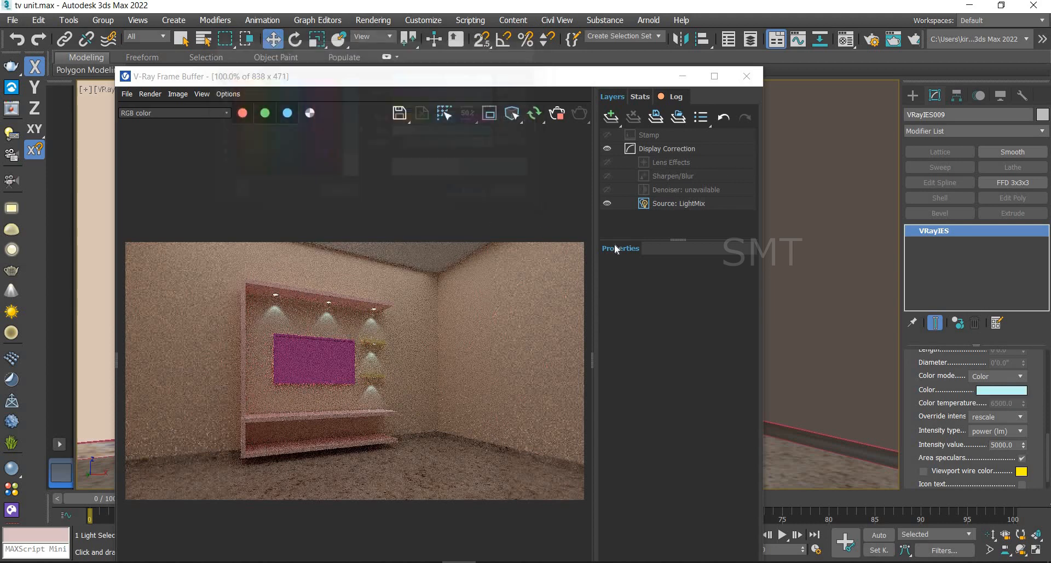
# Assign the black V-Ray material, Material #23, to the TV and show it shaded in the viewport
pyautogui.click(746, 77)
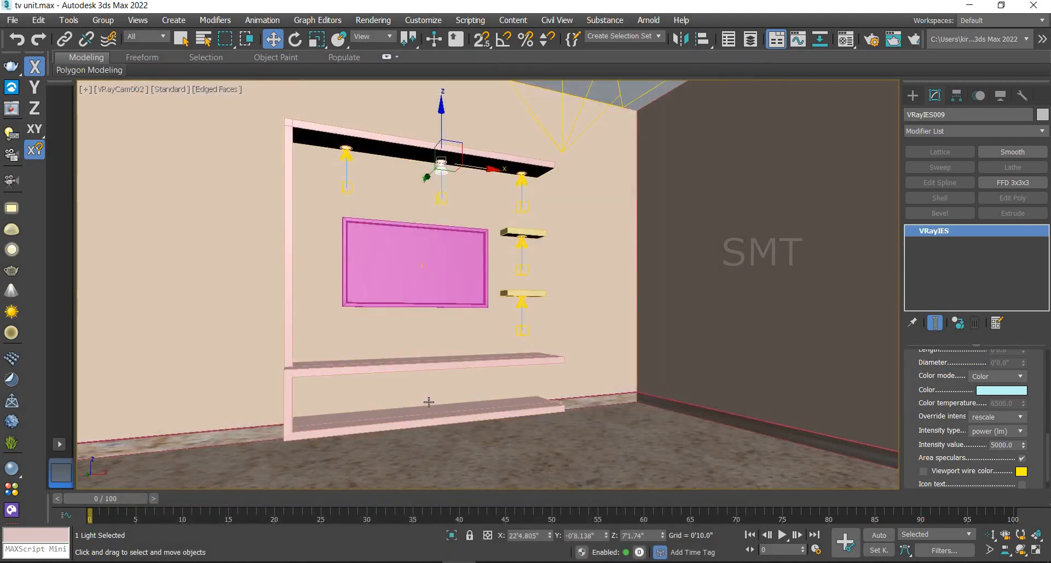
pyautogui.click(434, 370)
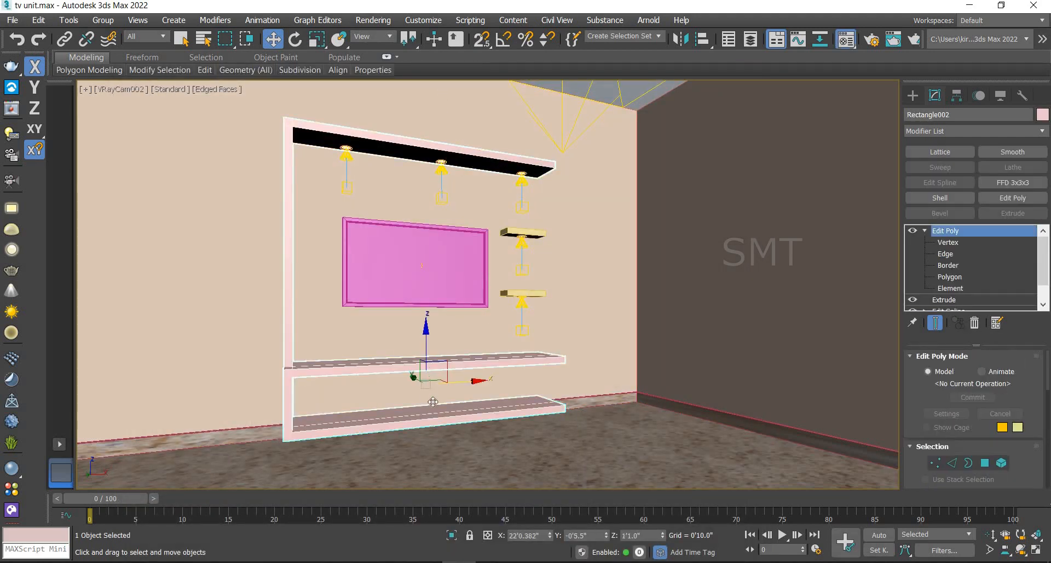
pyautogui.press('m')
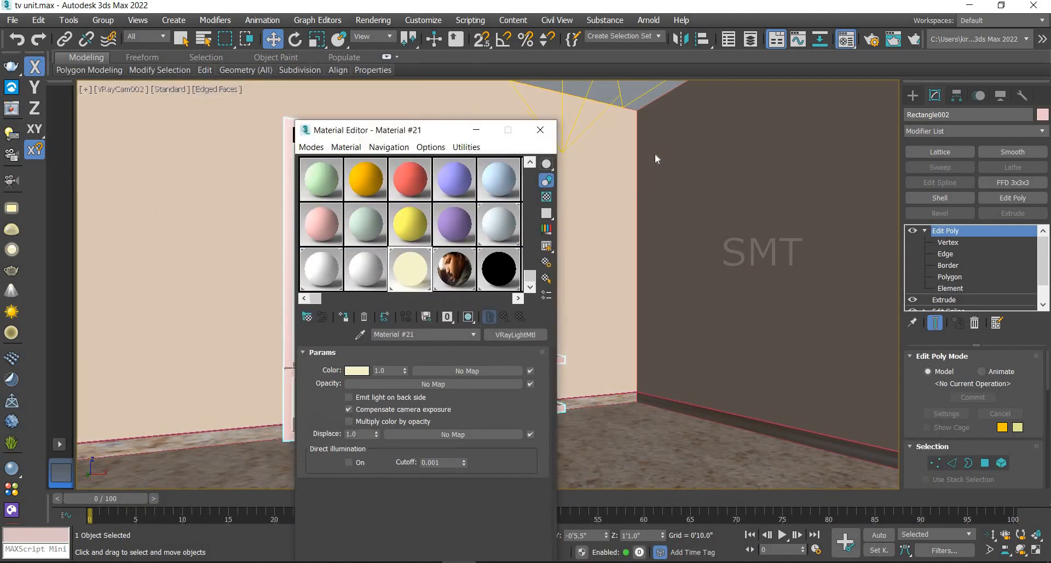
pyautogui.moveTo(394, 132); pyautogui.dragTo(655, 152)
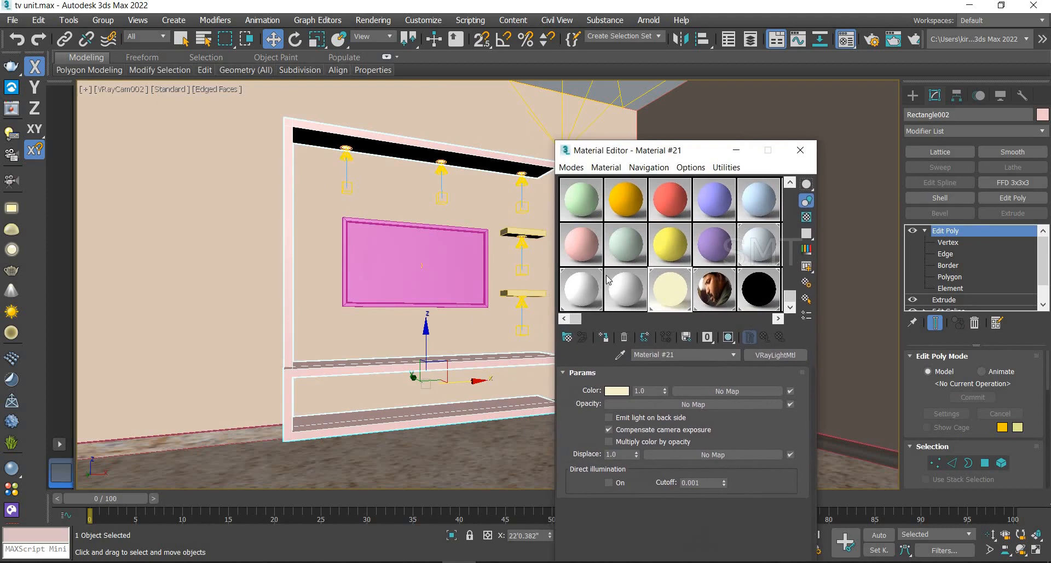
pyautogui.click(764, 304)
pyautogui.click(391, 249)
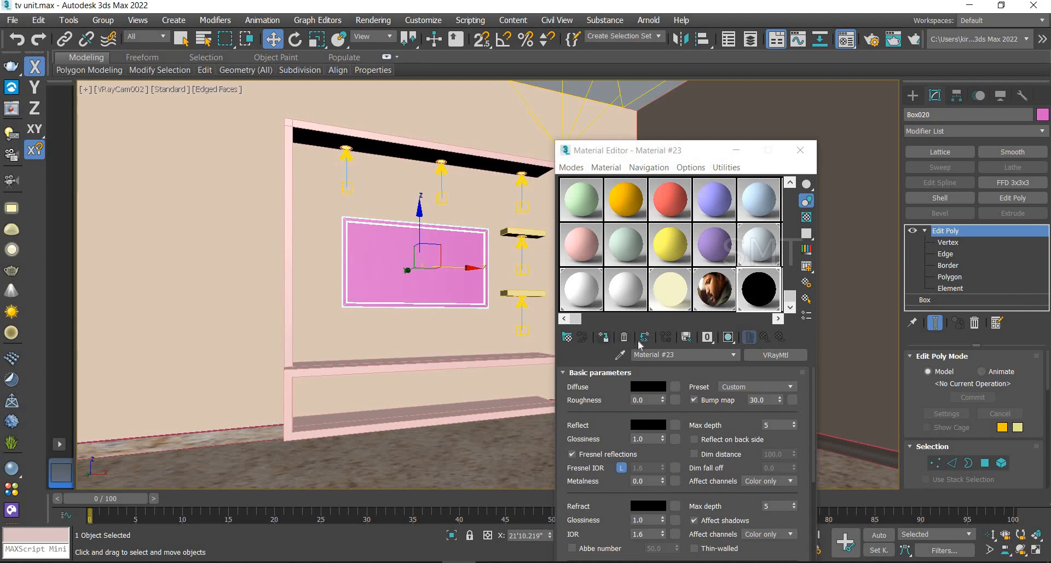
pyautogui.click(728, 337)
pyautogui.click(730, 337)
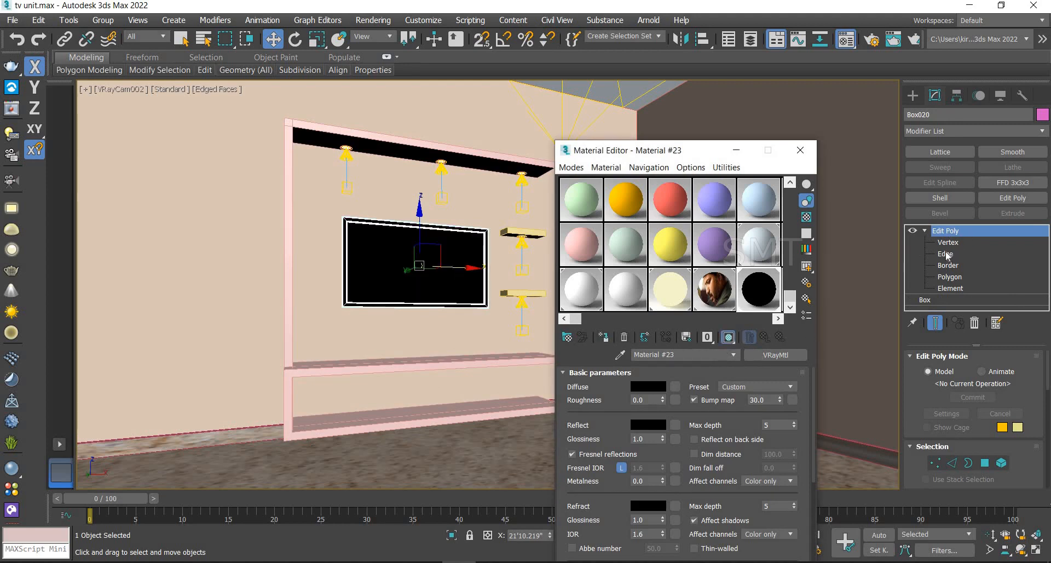
# Collapse the TV's entire modifier stack into an editable poly
pyautogui.rightClick(947, 232)
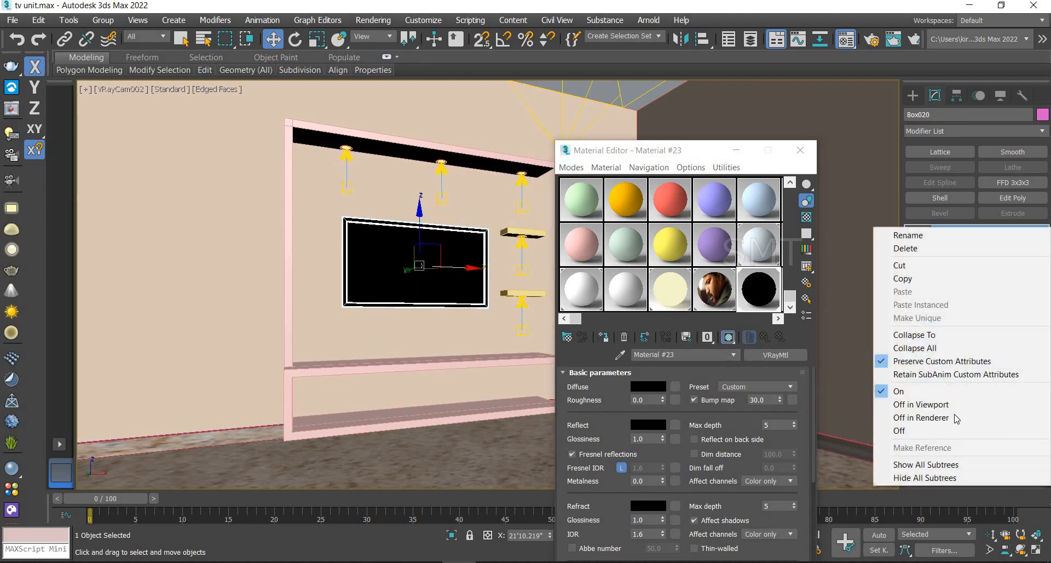
pyautogui.click(946, 346)
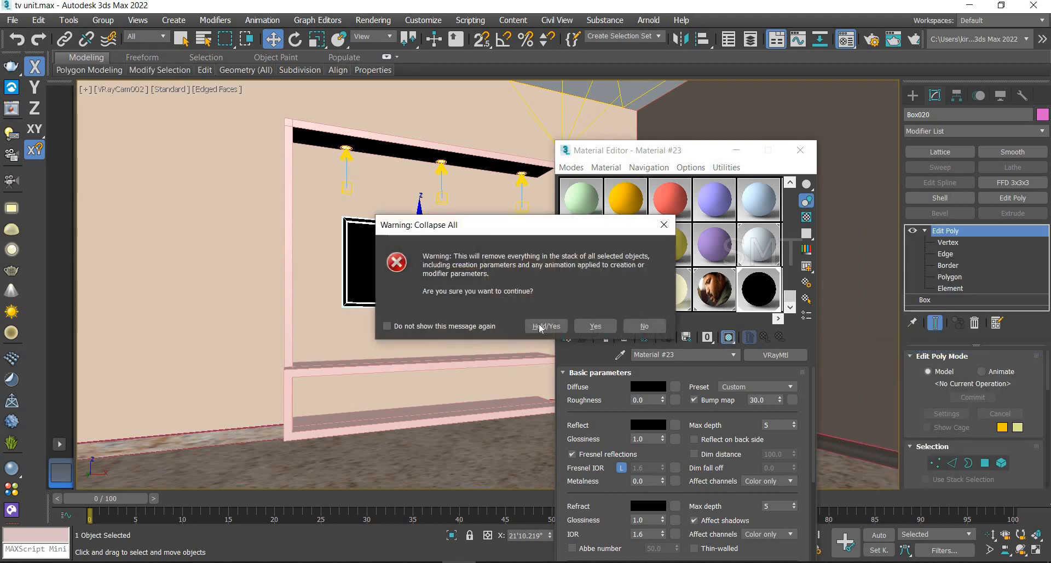
pyautogui.click(594, 326)
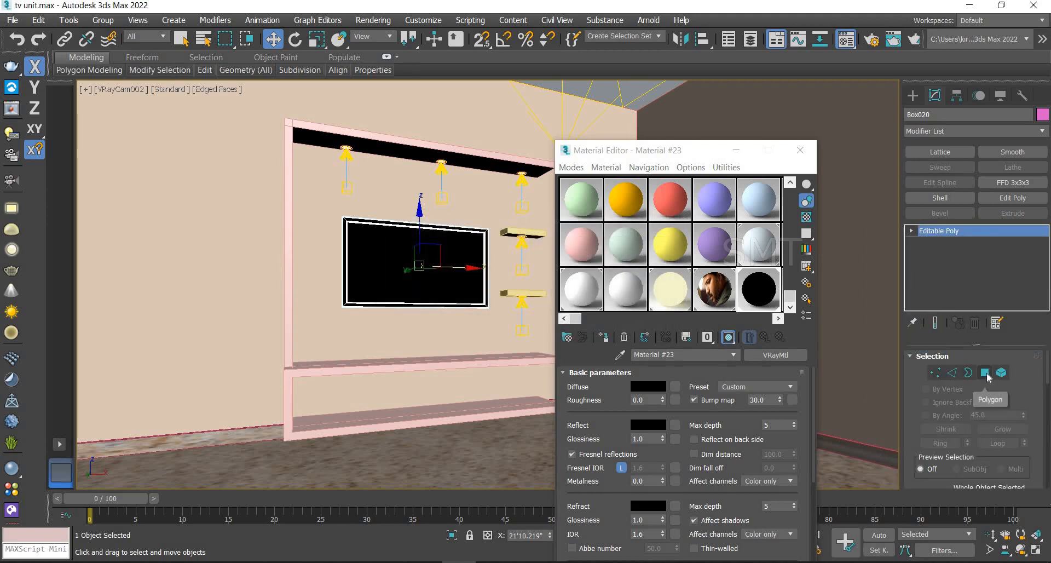
# Select the TV's screen polygons, assign the picture material, Material #22, to them and leave polygon editing
pyautogui.press('4')
pyautogui.click(478, 277)
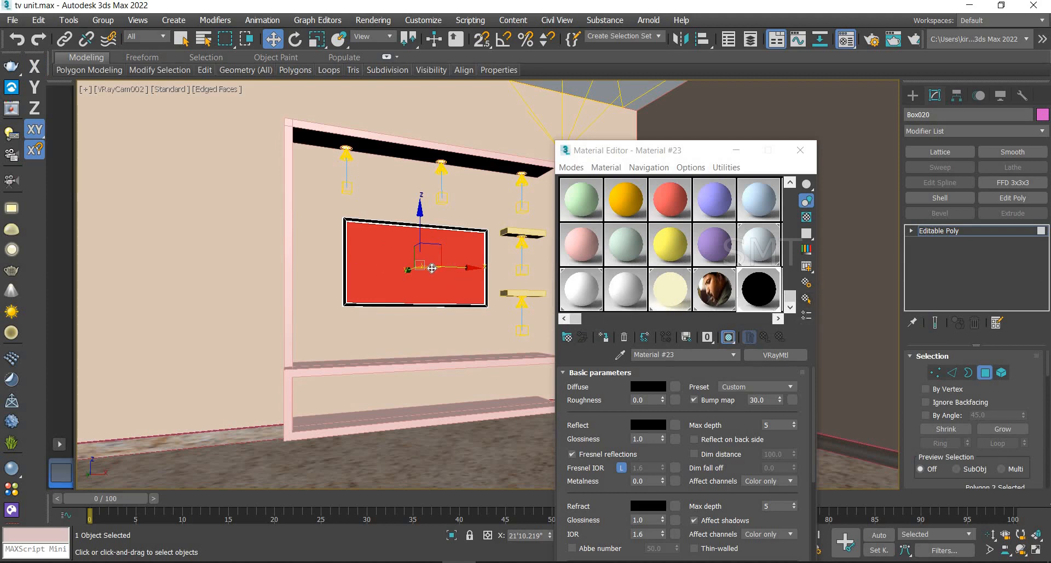
pyautogui.click(715, 295)
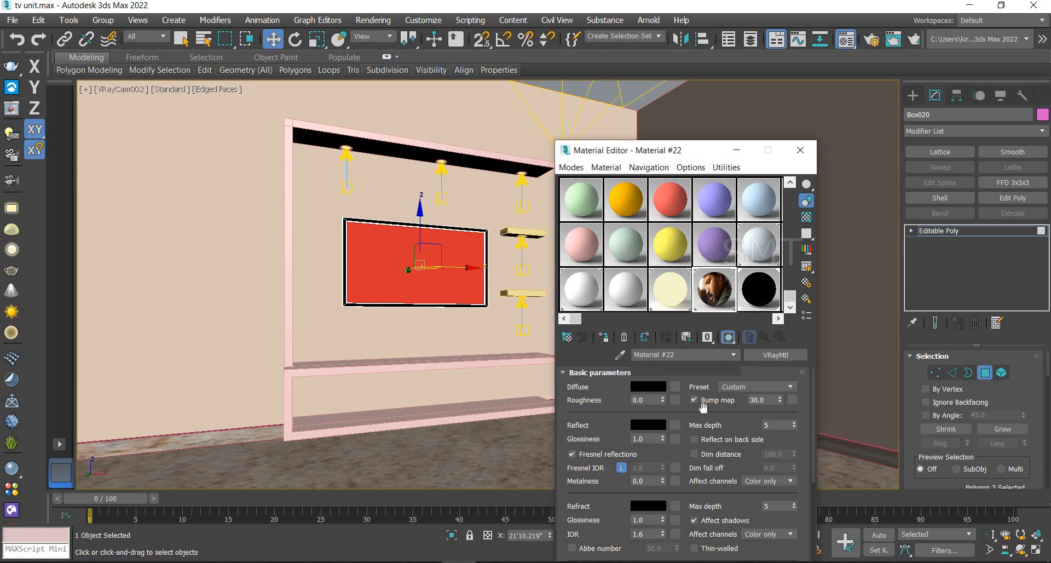
pyautogui.click(606, 338)
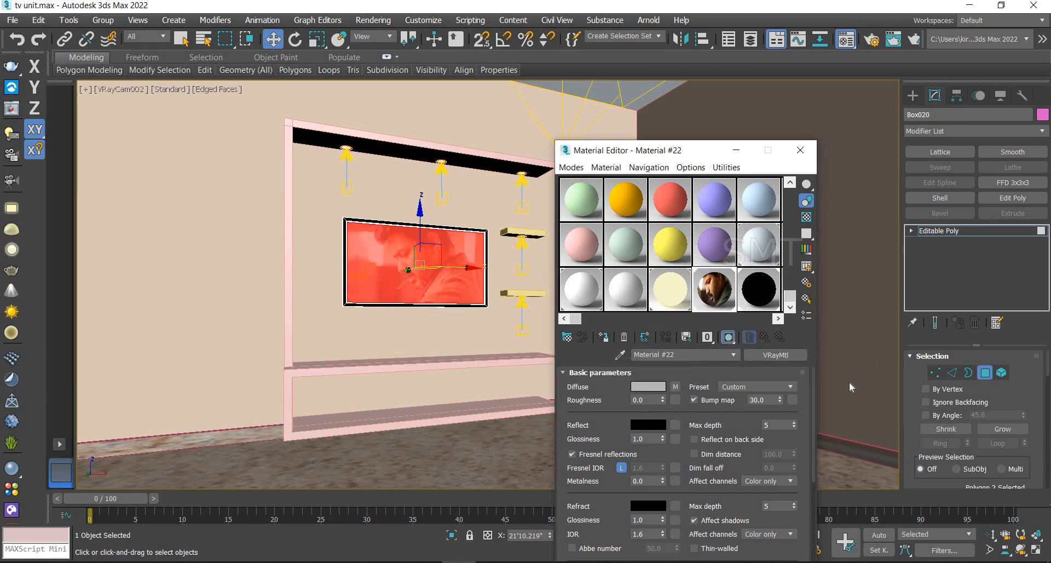
pyautogui.click(491, 438)
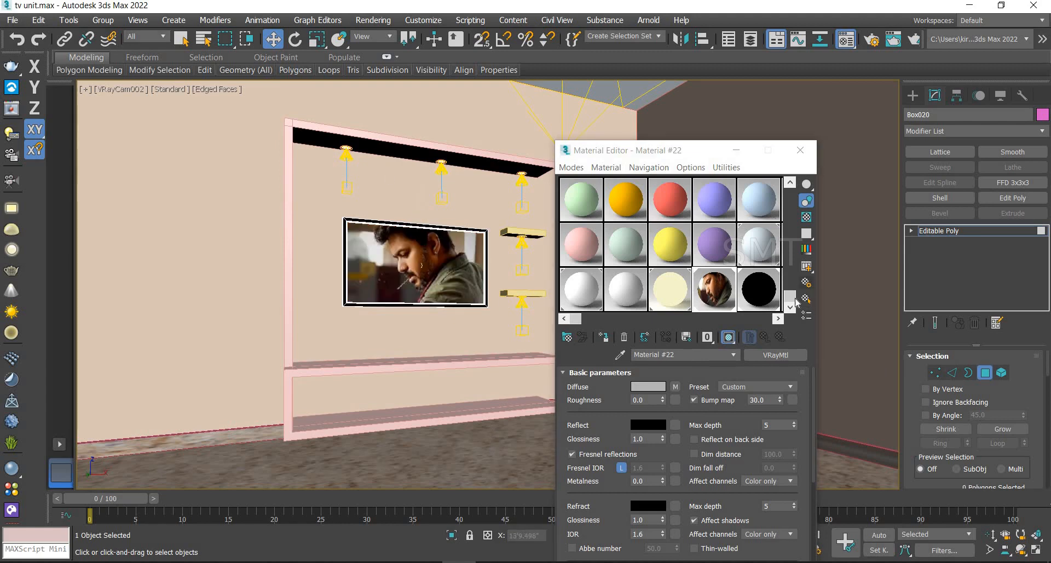
pyautogui.moveTo(790, 299); pyautogui.dragTo(790, 198)
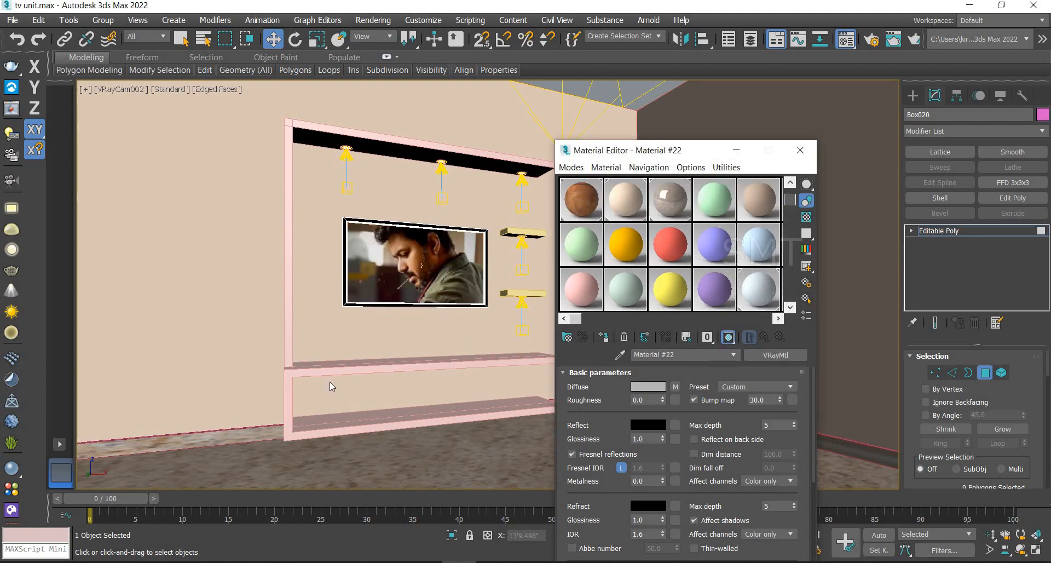
pyautogui.click(985, 372)
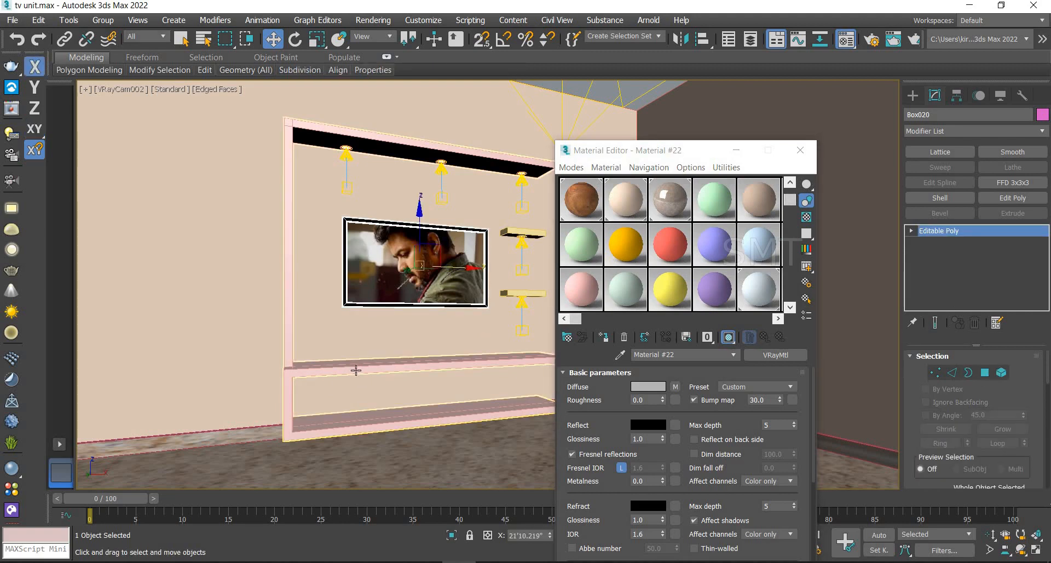
# Assign Material #22 to the TV unit's frame and shelves, show it shaded and close the Material Editor
pyautogui.click(287, 377)
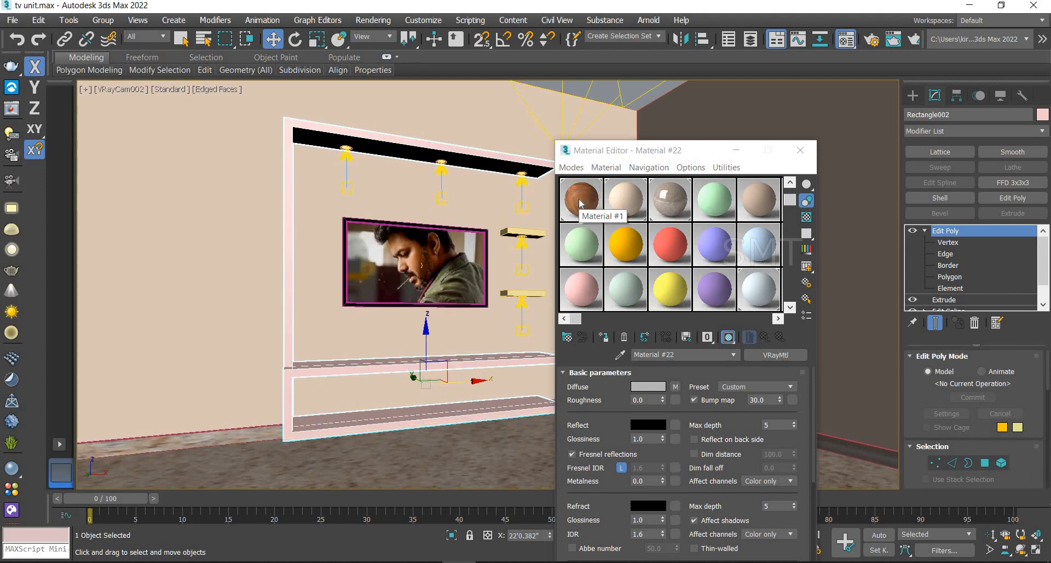
pyautogui.click(603, 338)
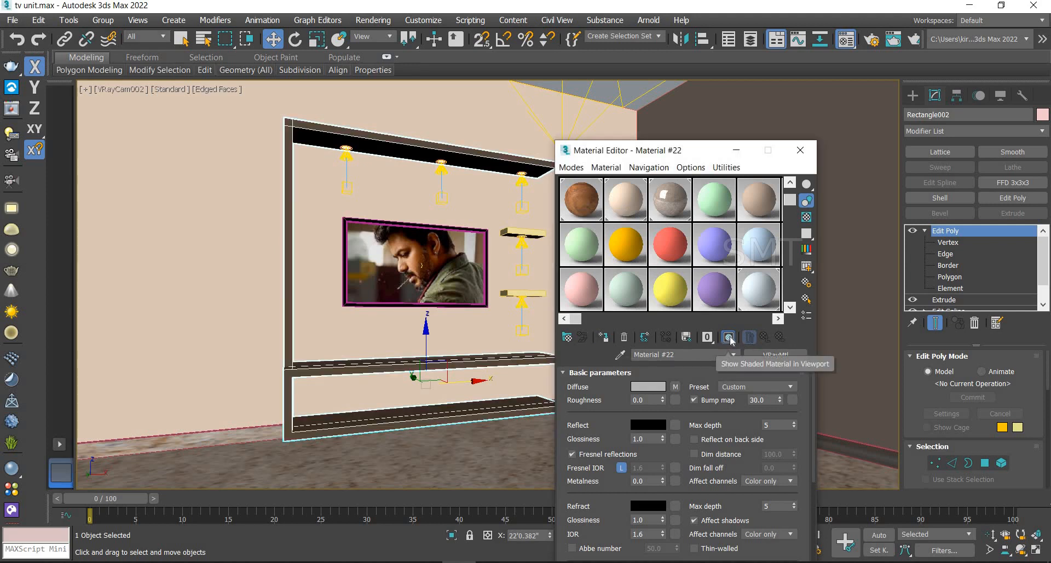
pyautogui.click(728, 337)
pyautogui.click(728, 337)
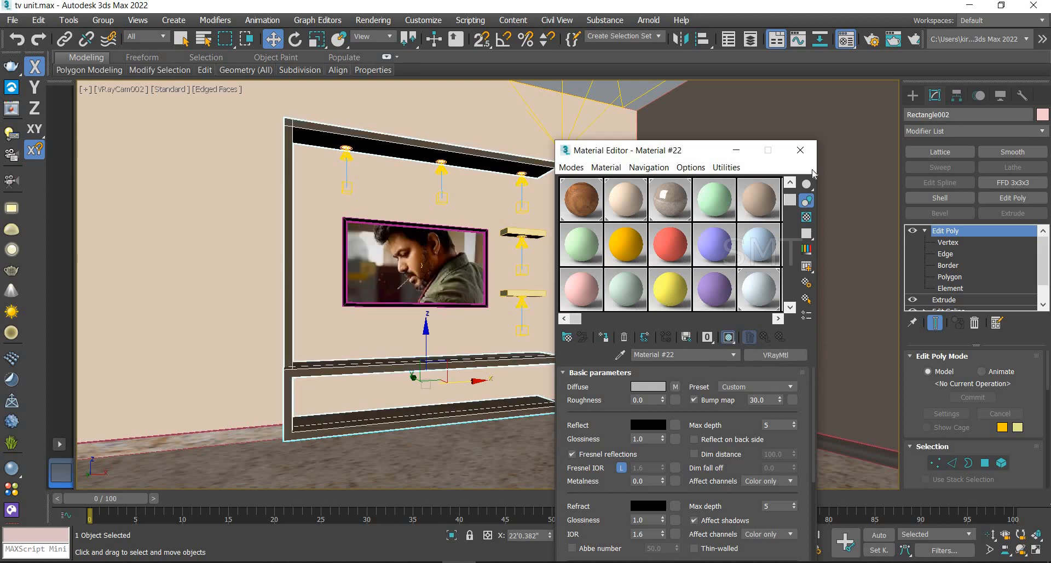
pyautogui.click(801, 152)
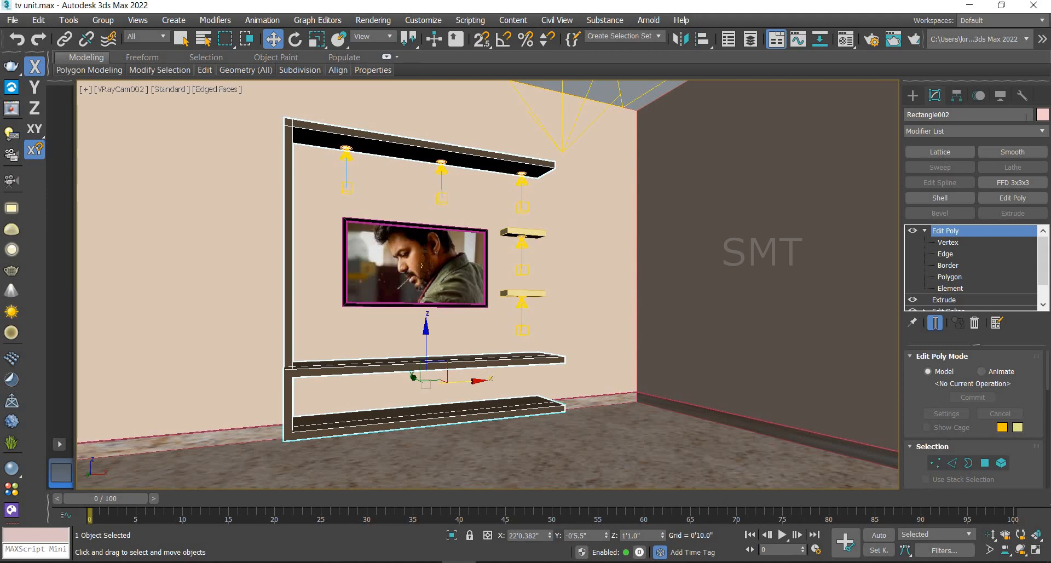
# Add a UVW Map modifier to the TV unit's frame with Box mapping
pyautogui.click(1018, 135)
pyautogui.write('u')
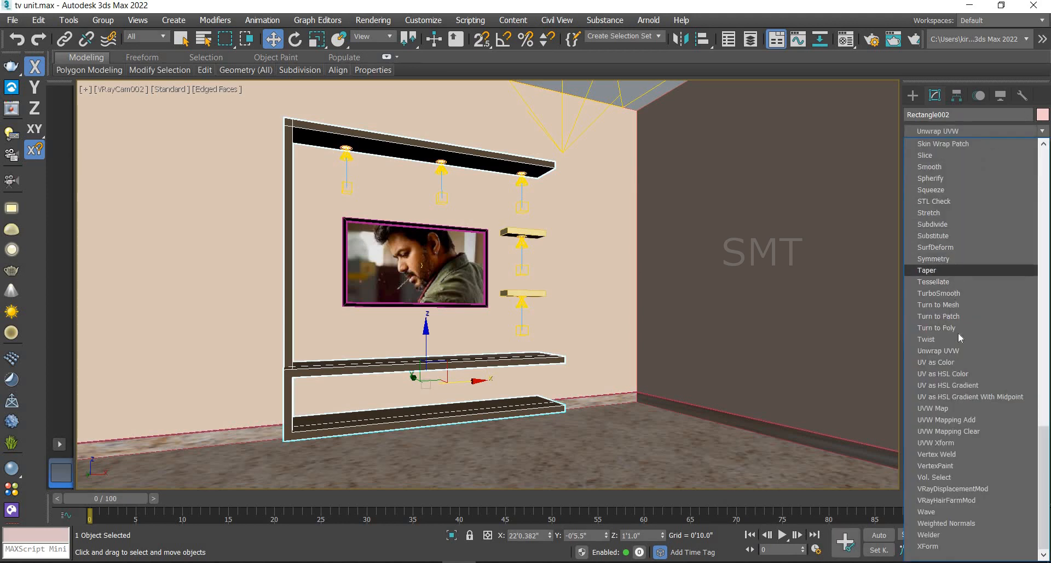
pyautogui.click(947, 408)
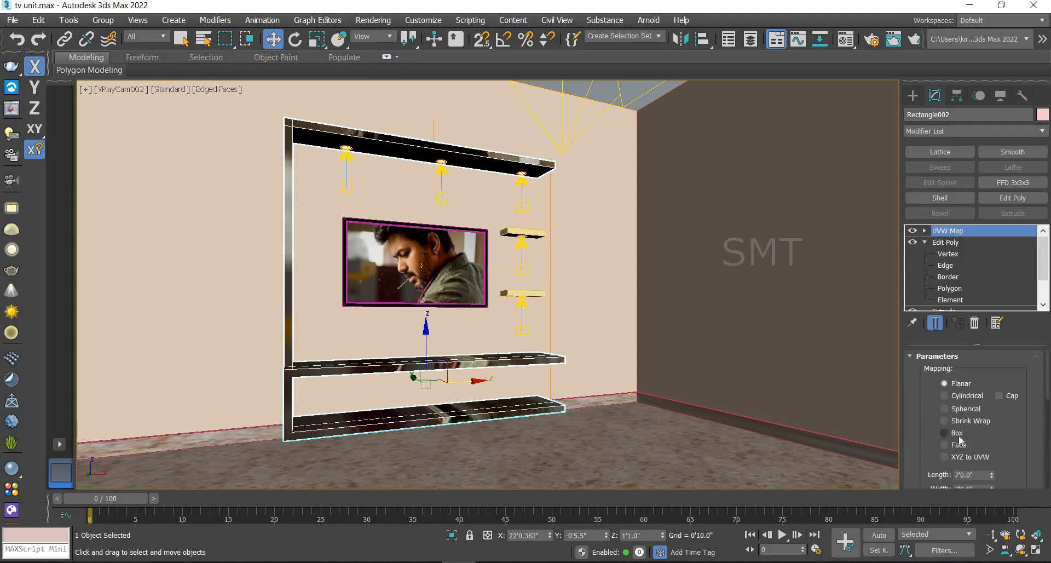
pyautogui.click(955, 433)
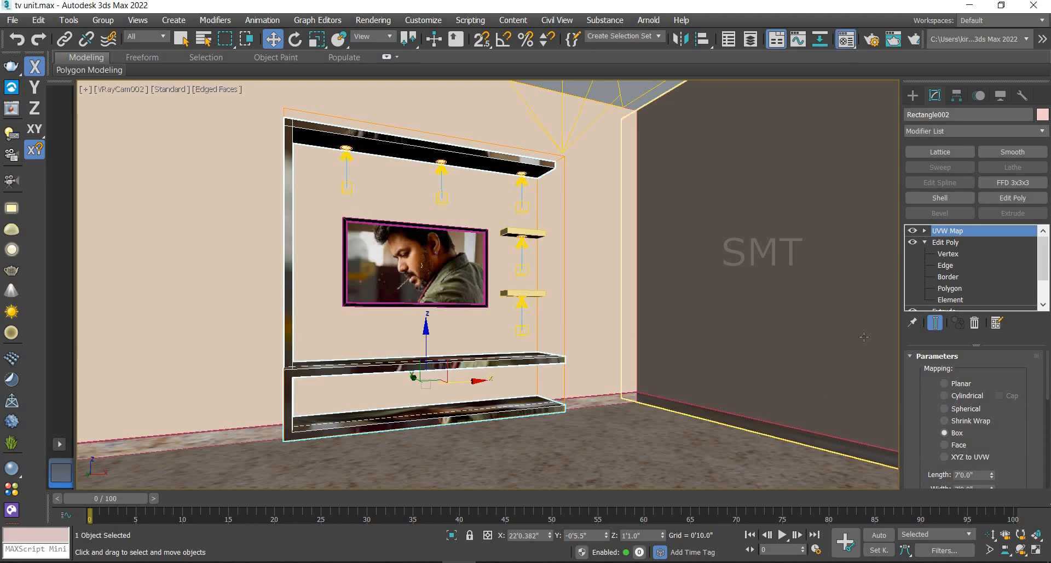
# Assign the wood material, Material #1, to the TV unit's frame and shelves
pyautogui.press('m')
pyautogui.click(581, 200)
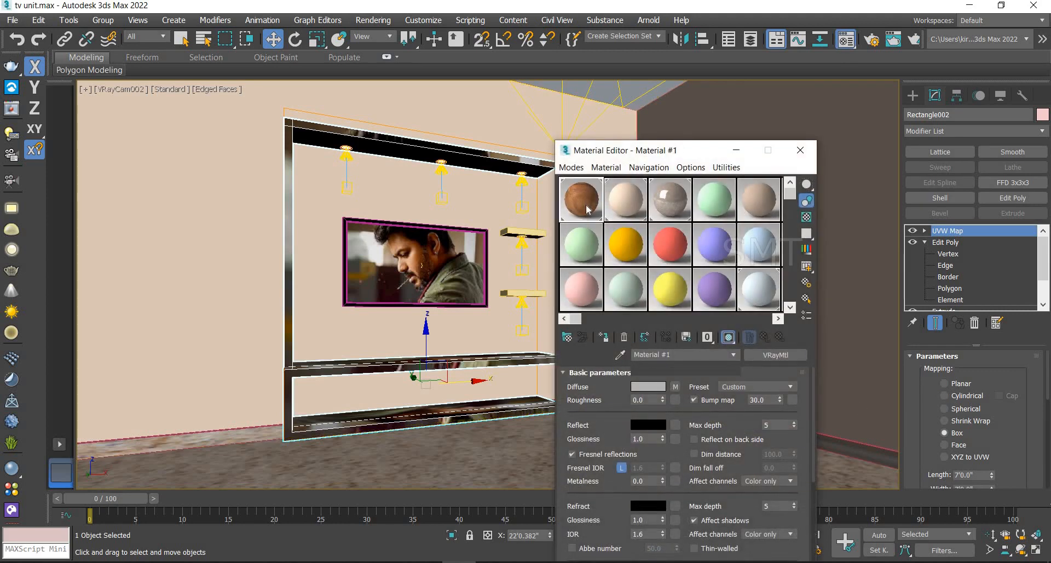
pyautogui.click(603, 337)
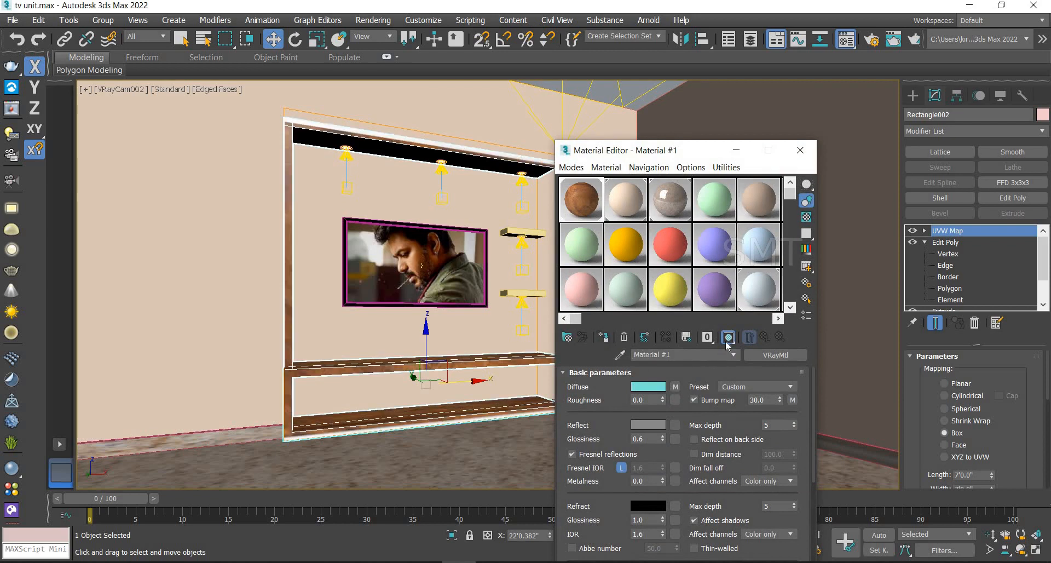
pyautogui.click(799, 150)
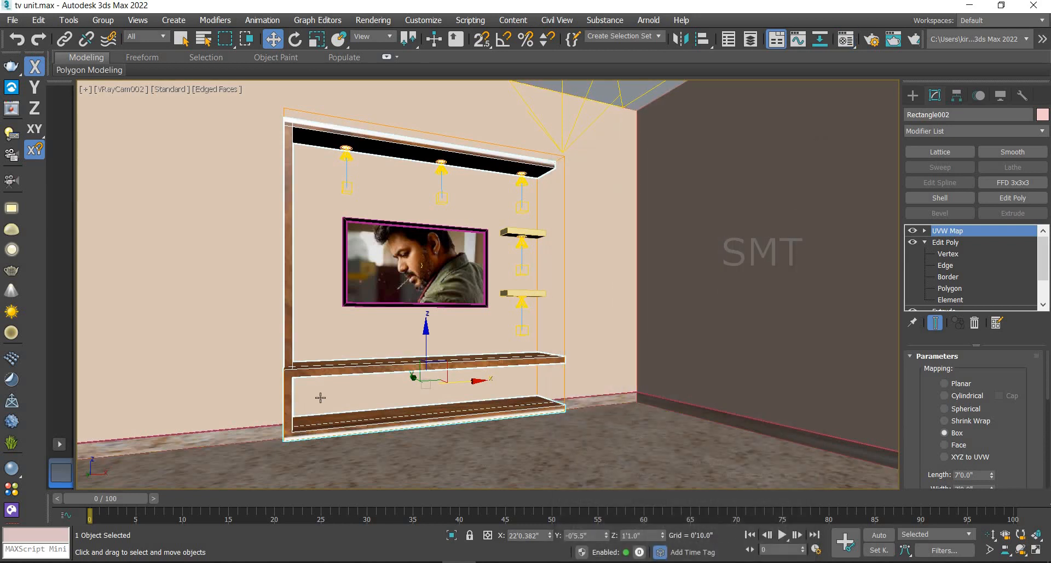
# Scale the frame's UVW Map gizmo to about 115% in Z and 203% in Y, and enlarge it slightly in X
pyautogui.click(924, 231)
pyautogui.click(937, 243)
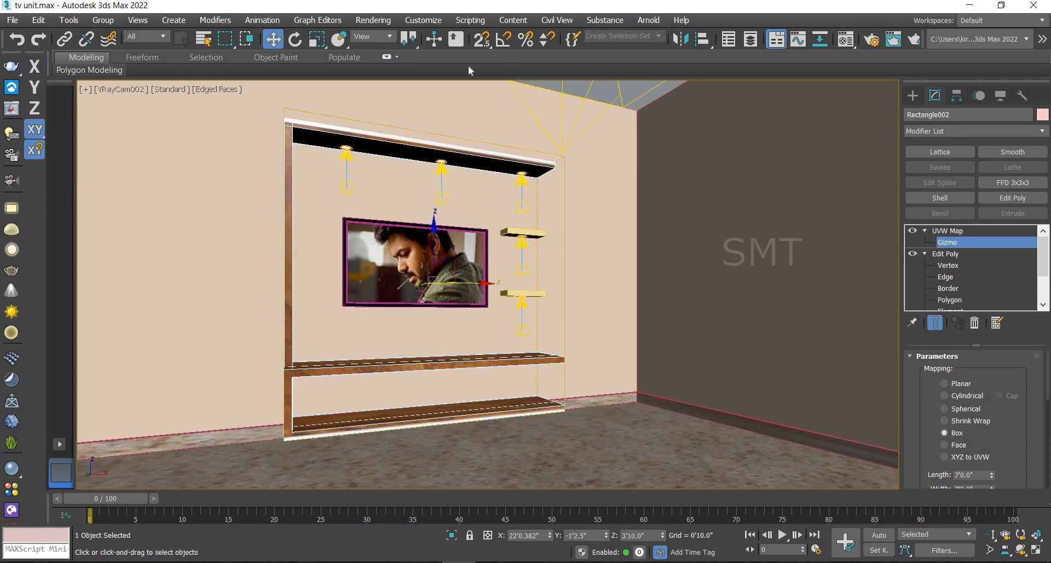
pyautogui.press('r')
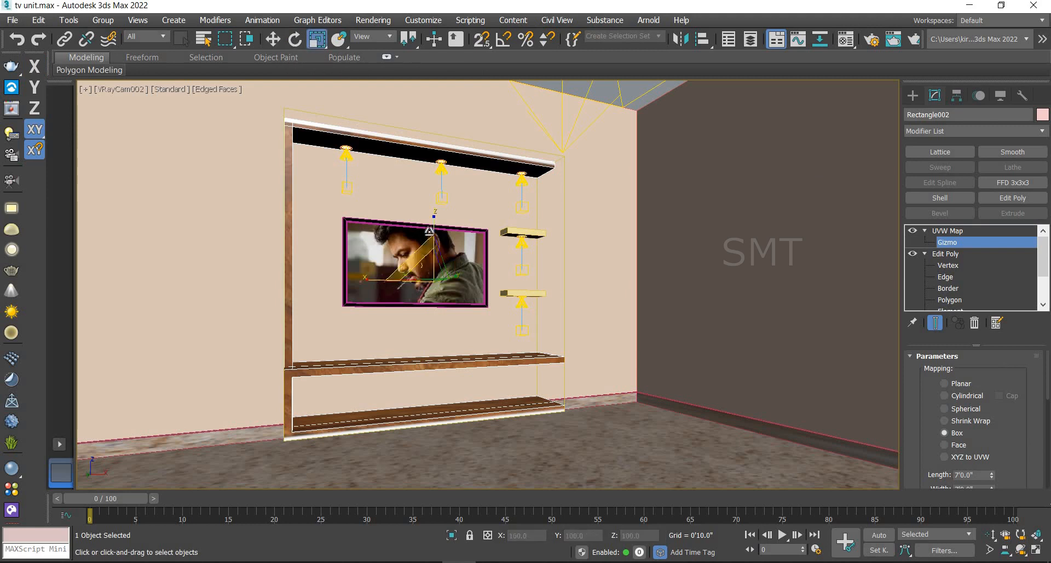
pyautogui.moveTo(434, 224); pyautogui.dragTo(434, 215)
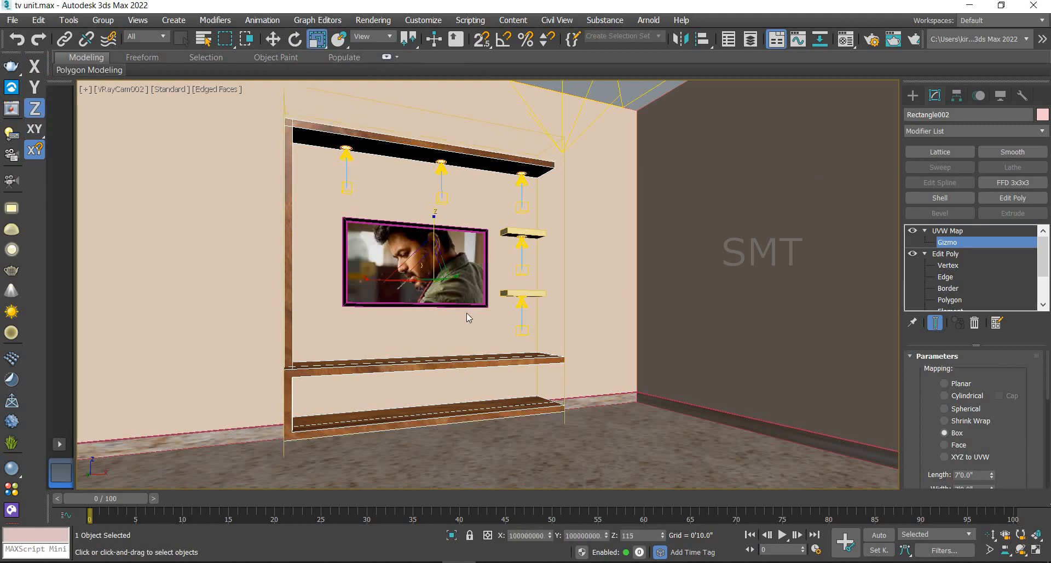
pyautogui.moveTo(367, 280); pyautogui.dragTo(377, 292)
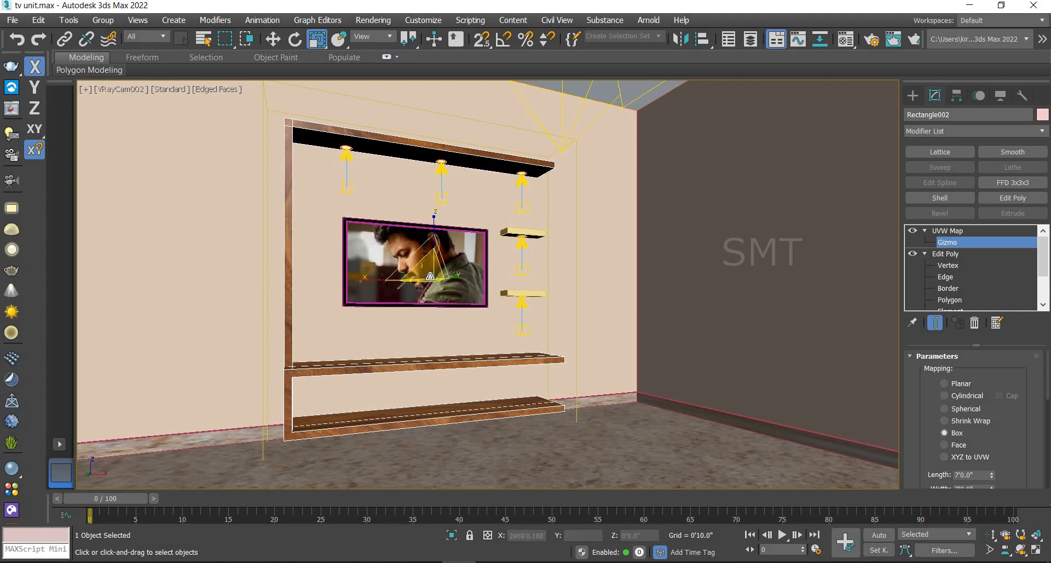
pyautogui.press('F6')
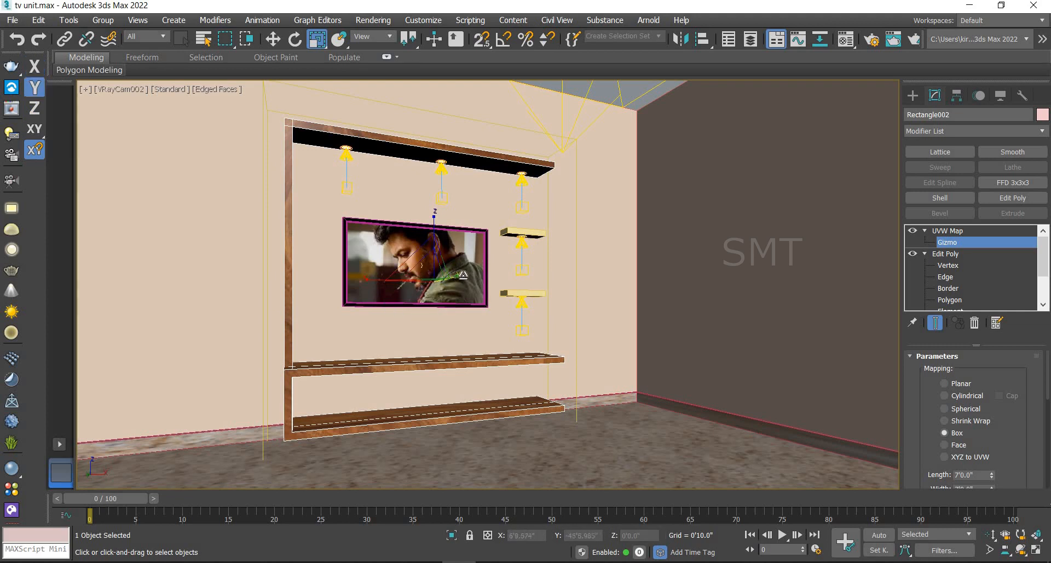
pyautogui.moveTo(460, 275); pyautogui.dragTo(470, 269)
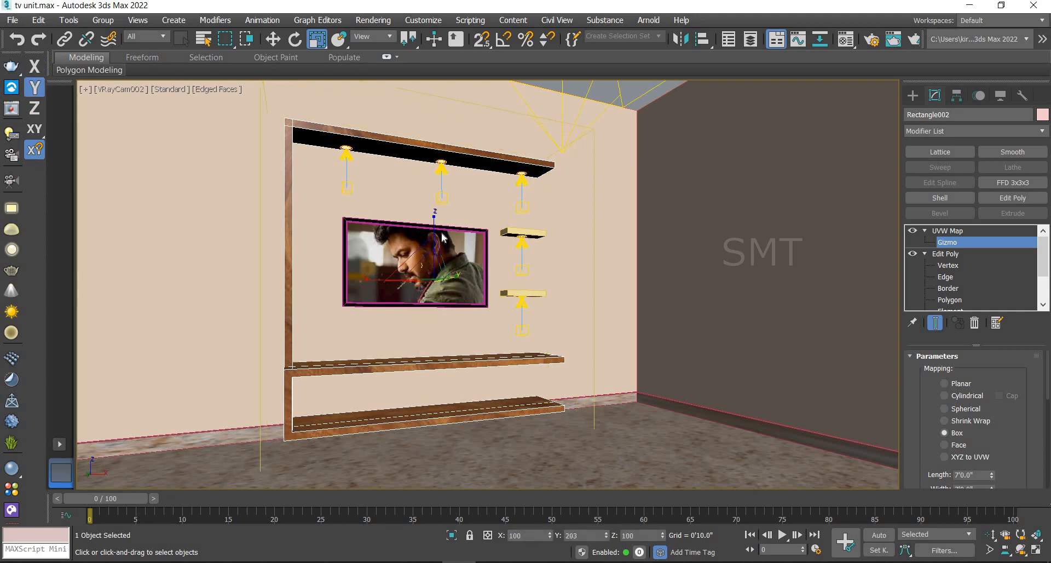
pyautogui.press('F7')
pyautogui.moveTo(434, 214); pyautogui.dragTo(434, 211)
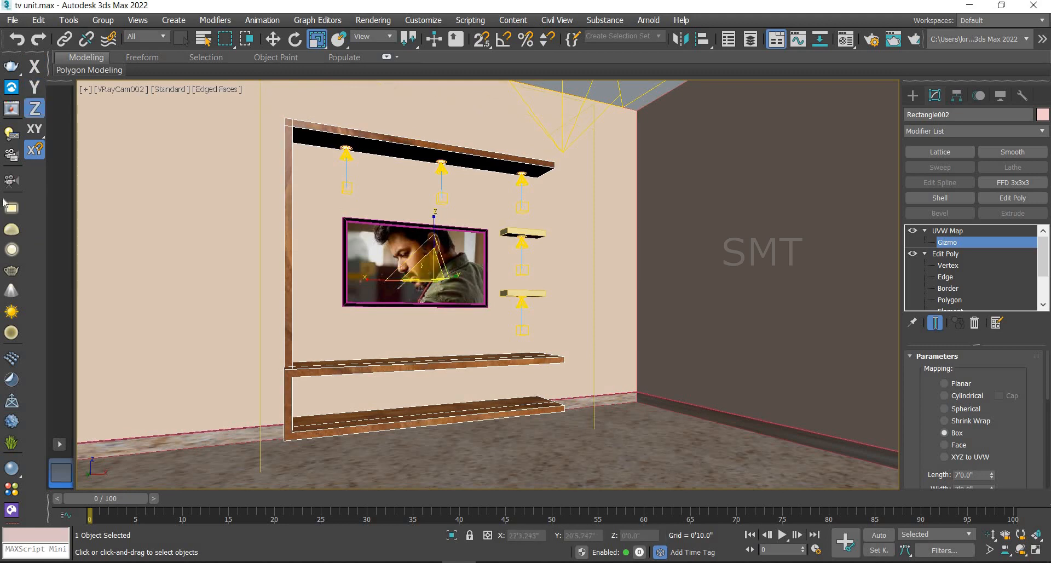
# Restart the interactive render of the camera view and enlarge it to 400% around the TV and lower shelves
pyautogui.click(12, 109)
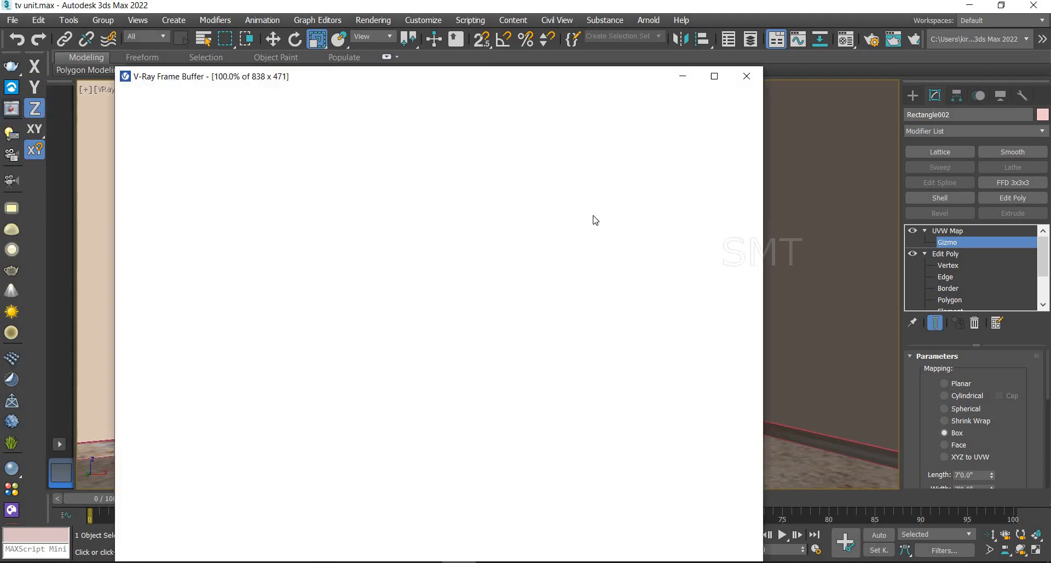
pyautogui.click(534, 116)
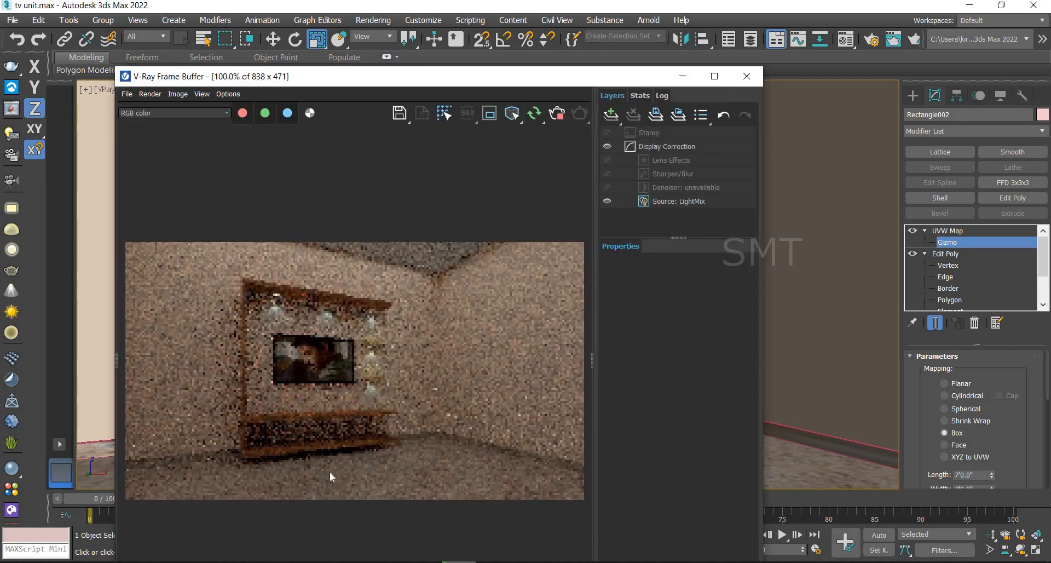
pyautogui.scroll(1, 324, 468)
pyautogui.scroll(1, 324, 468)
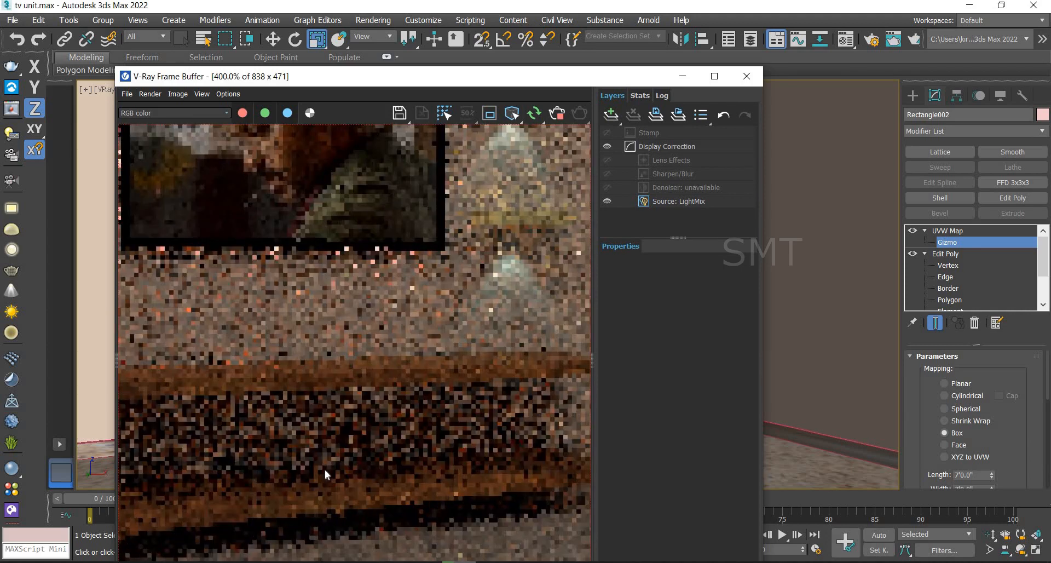
# Zoom the interactive render out to 100%, close it, and leave gizmo editing of the frame's UVW Map
pyautogui.scroll(-2, 327, 468)
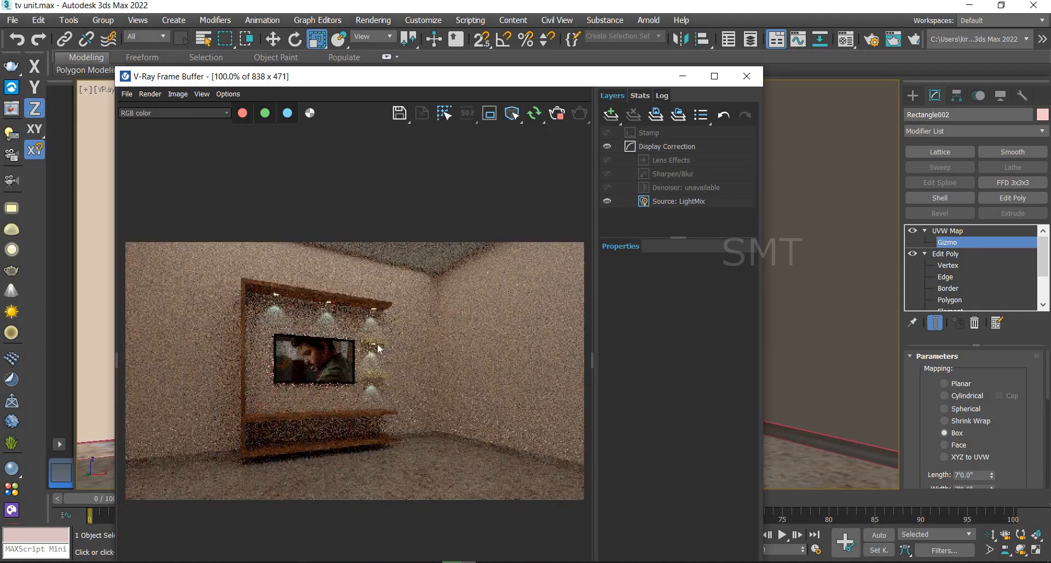
pyautogui.click(746, 77)
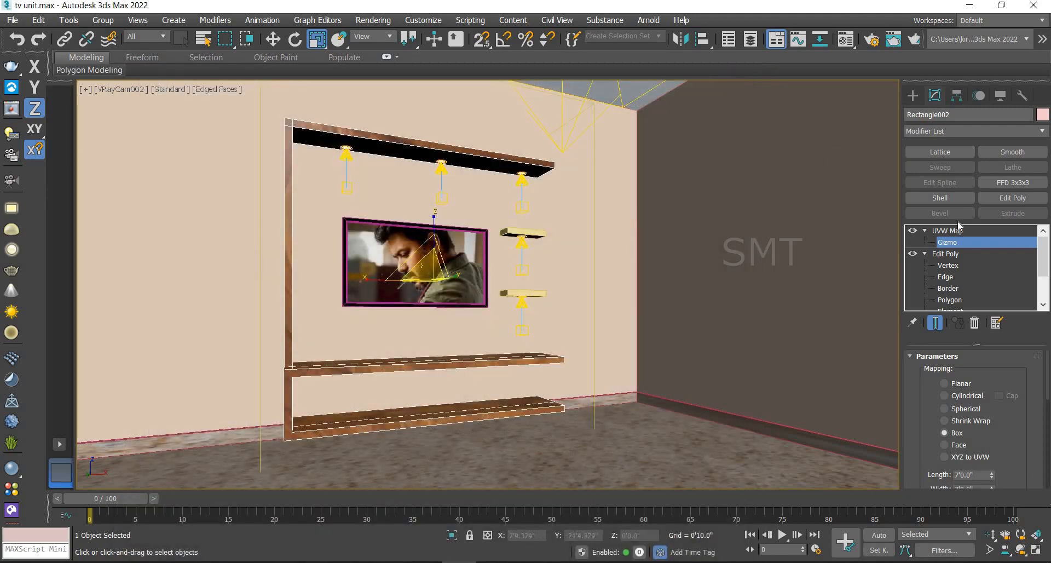
pyautogui.hotkey('ctrl', 'b')
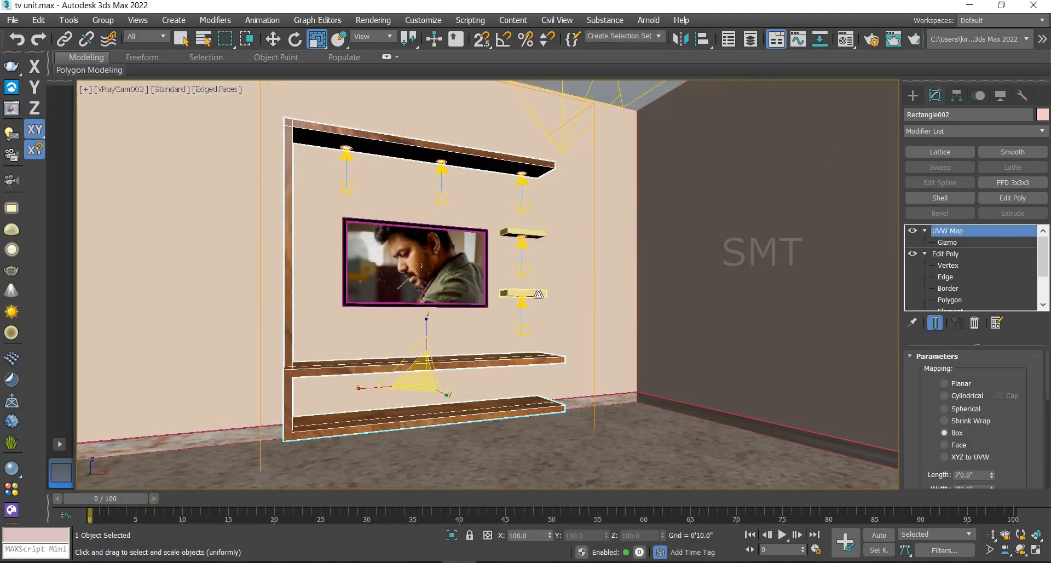
# Assign the wood material, Material #1, to the two small wall shelves beside the TV
pyautogui.click(538, 294)
pyautogui.press('m')
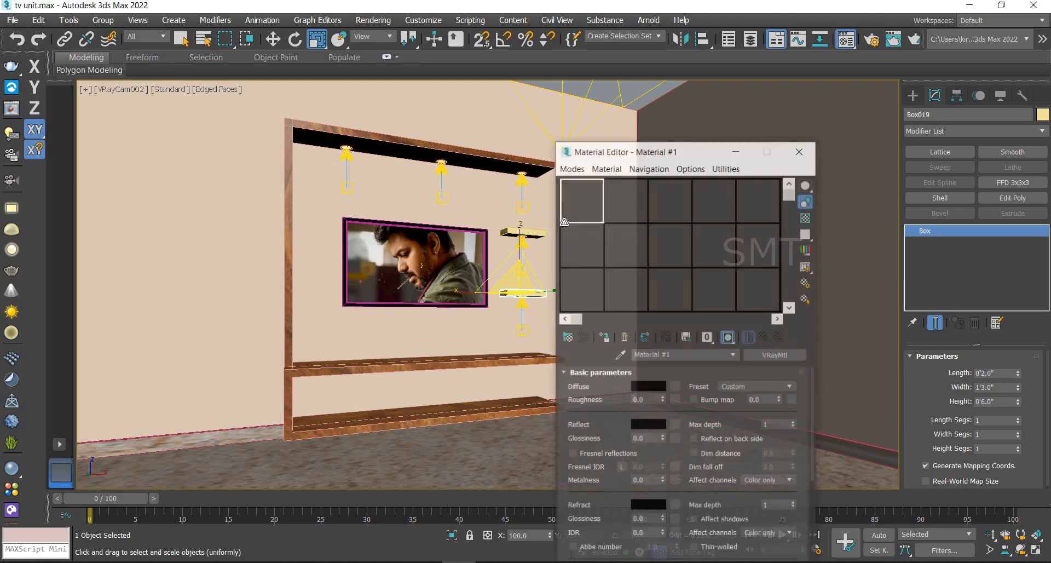
pyautogui.click(602, 338)
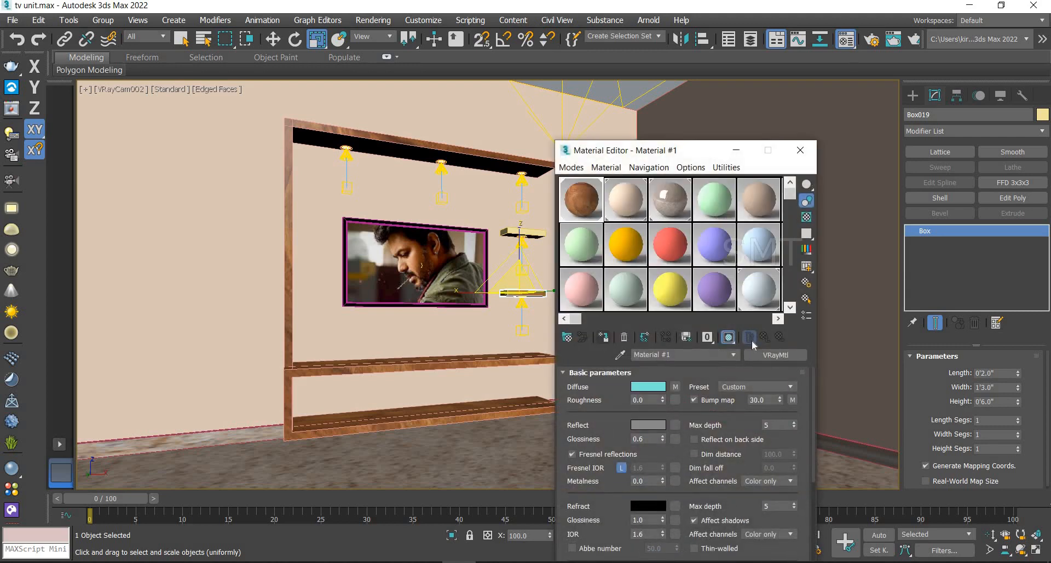
pyautogui.click(529, 232)
pyautogui.click(604, 336)
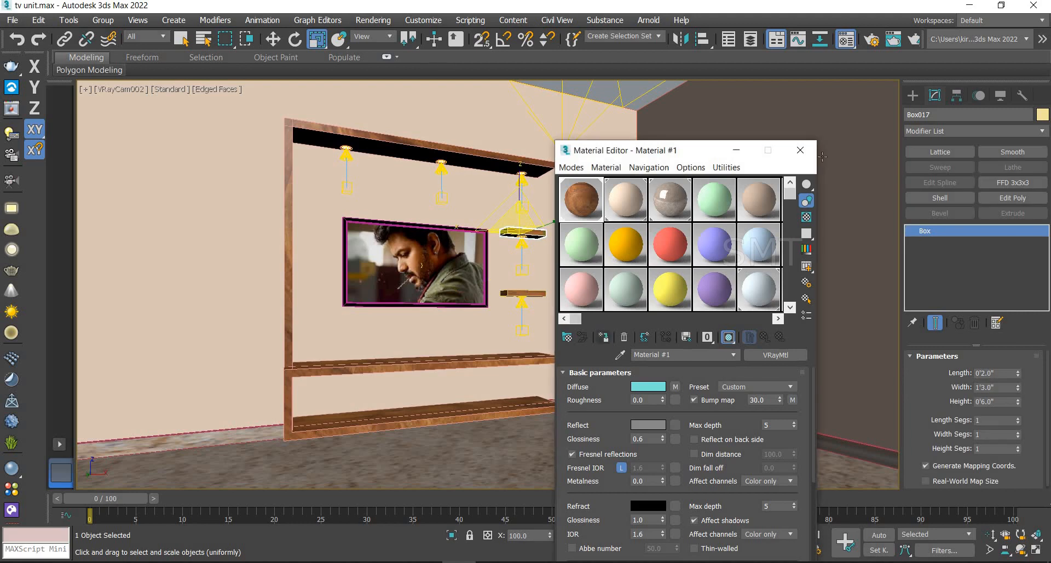
pyautogui.click(800, 150)
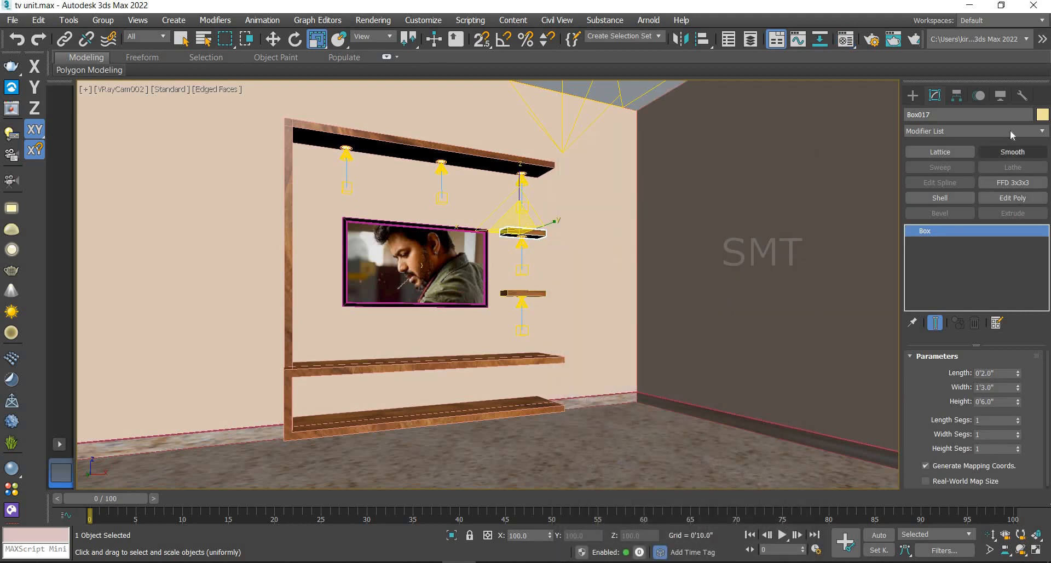
# Add a UVW Map modifier with Box mapping to the upper small shelf beside the TV
pyautogui.click(1009, 131)
pyautogui.press('u')
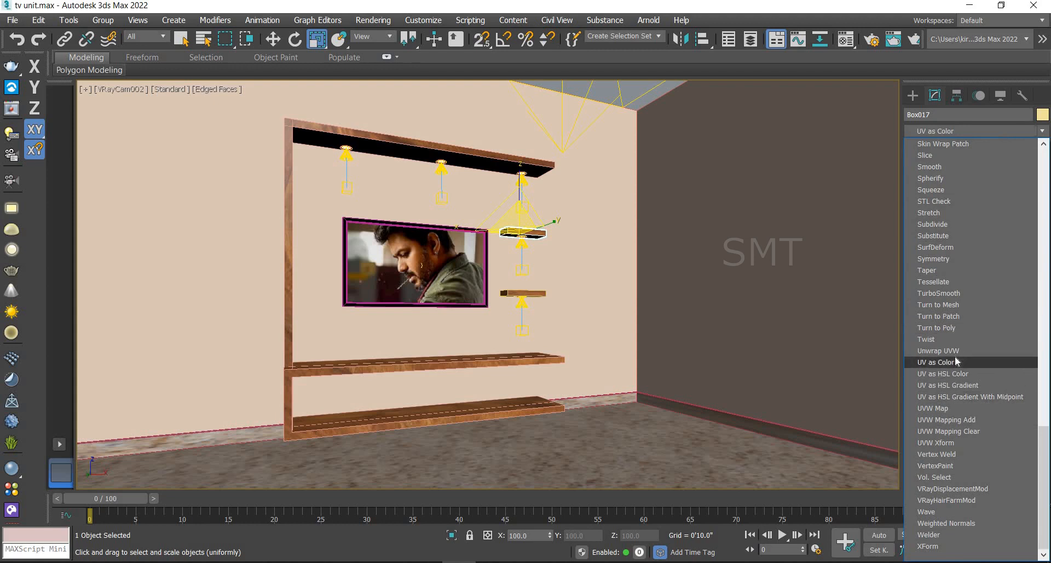
pyautogui.click(949, 407)
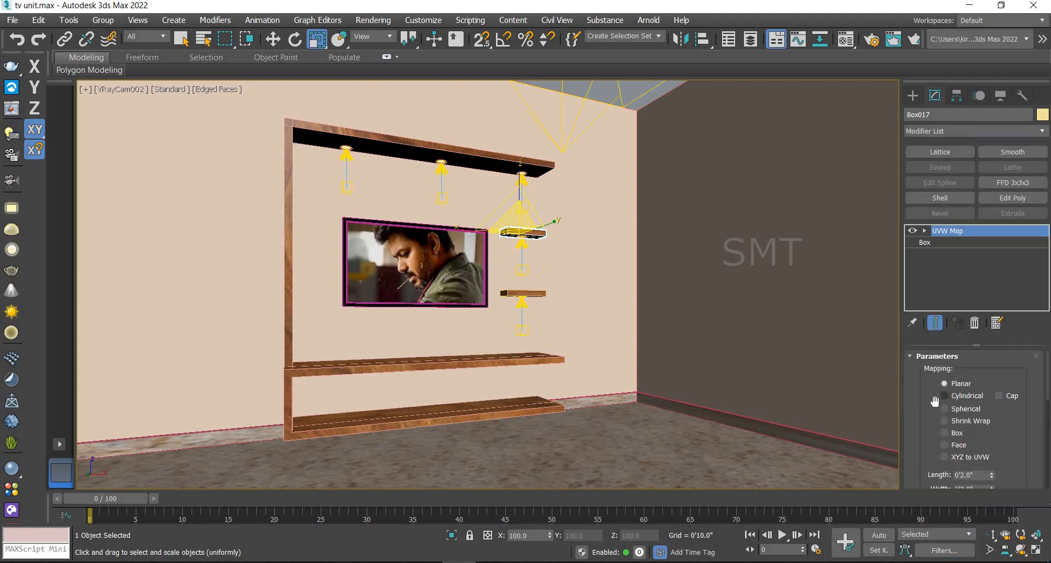
pyautogui.click(953, 433)
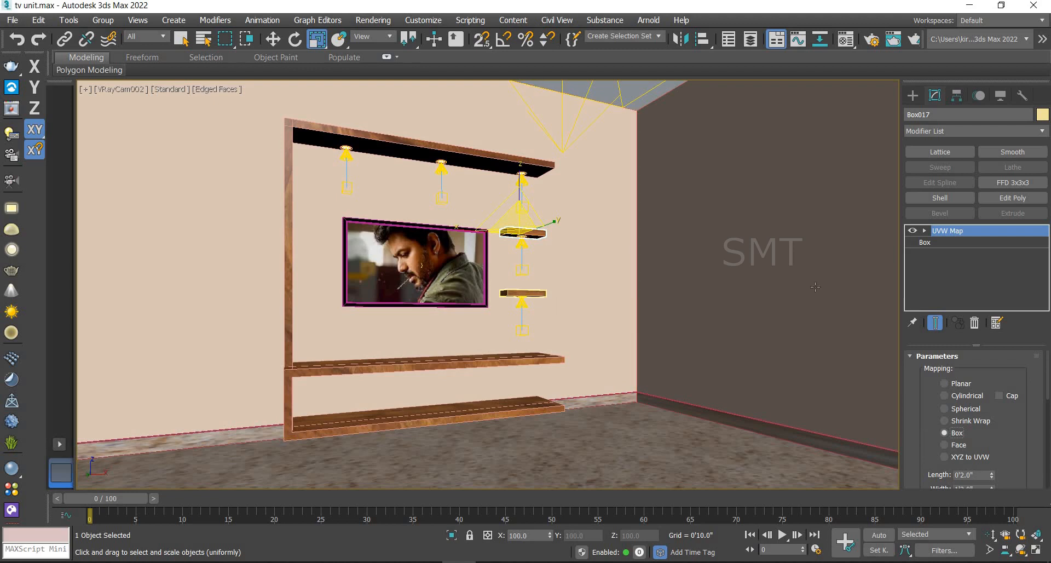
# Add a UVW Map modifier with Box mapping to the lower small shelf beside the TV
pyautogui.click(522, 293)
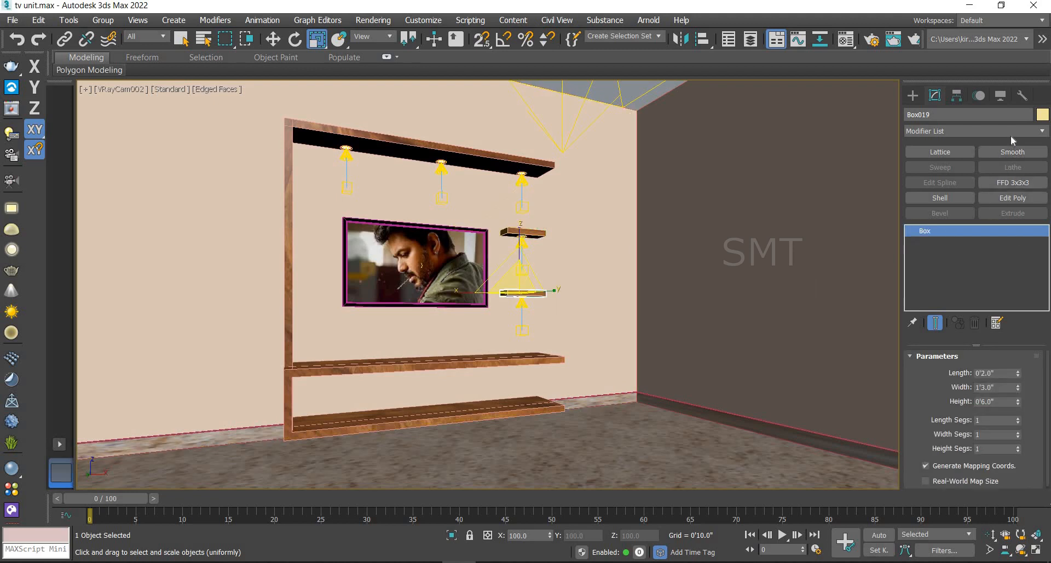
pyautogui.click(1010, 132)
pyautogui.write('uvw')
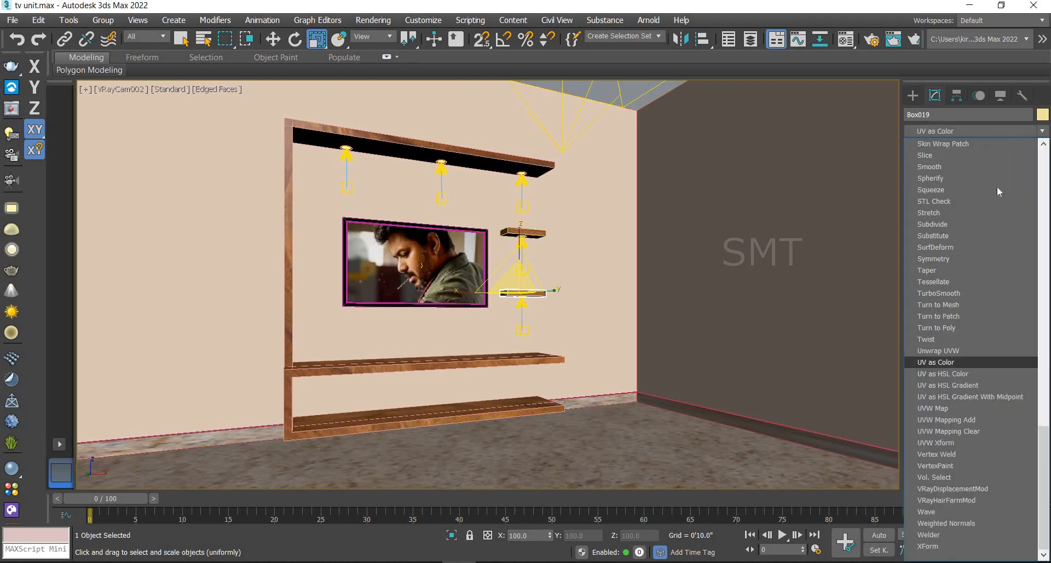
pyautogui.click(951, 408)
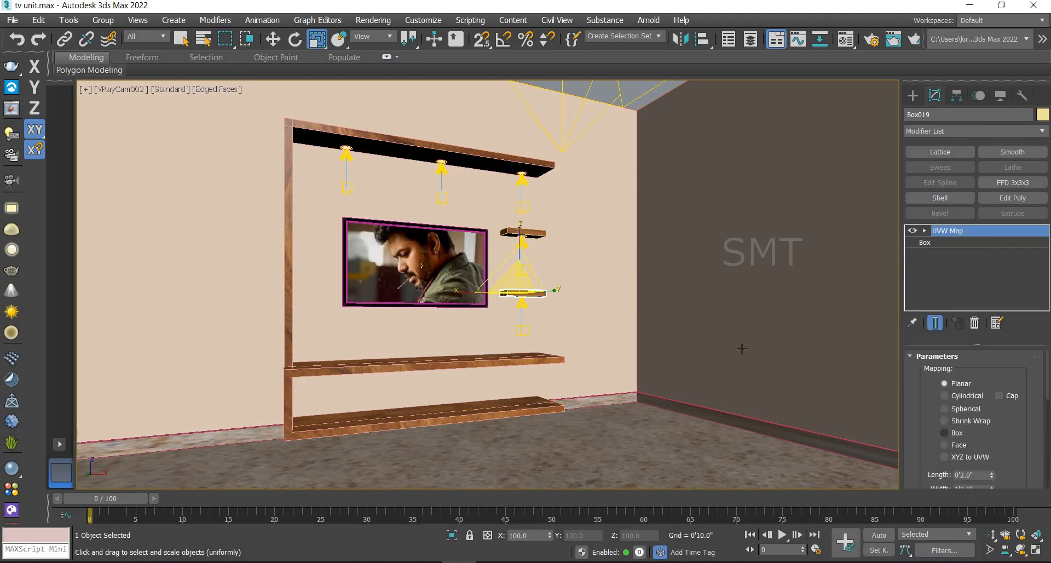
pyautogui.click(956, 433)
pyautogui.click(604, 399)
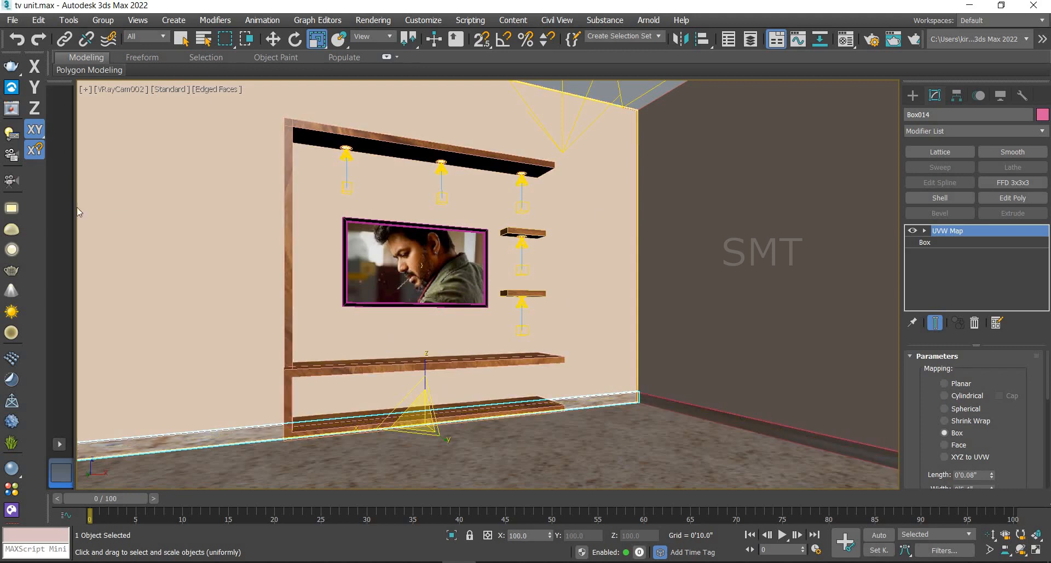
# Run an interactive render of the camera view, inspect the small shelves' wood texture at 200%, and close the render
pyautogui.click(11, 108)
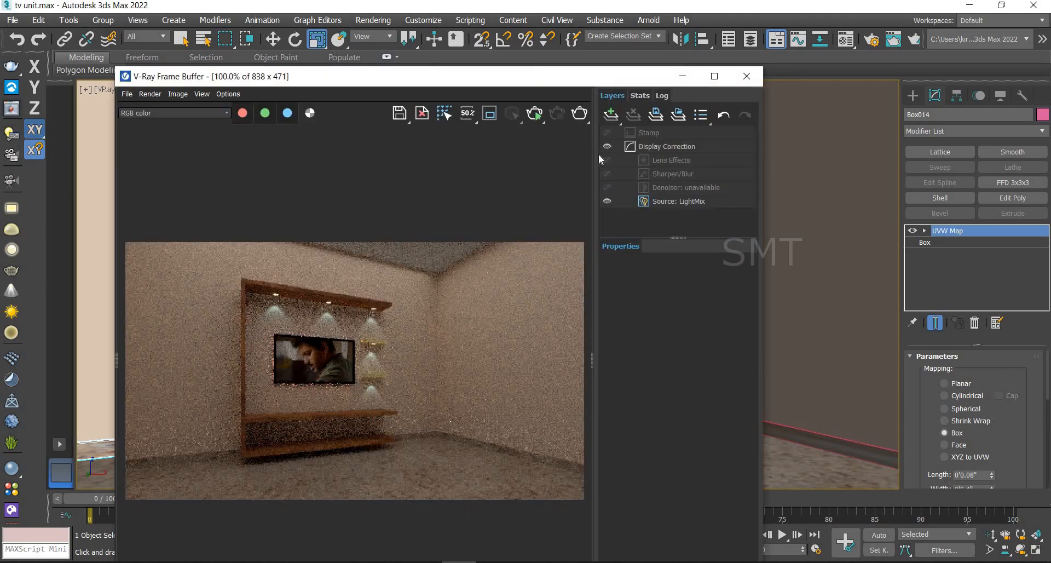
pyautogui.click(538, 118)
pyautogui.moveTo(610, 78); pyautogui.dragTo(743, 77)
pyautogui.scroll(1, 448, 406)
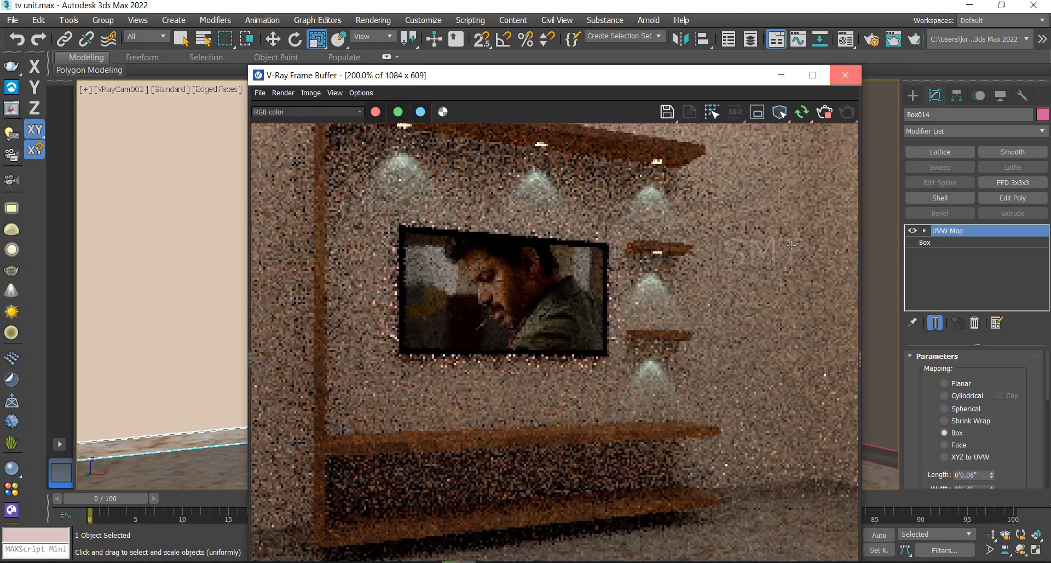
pyautogui.click(845, 75)
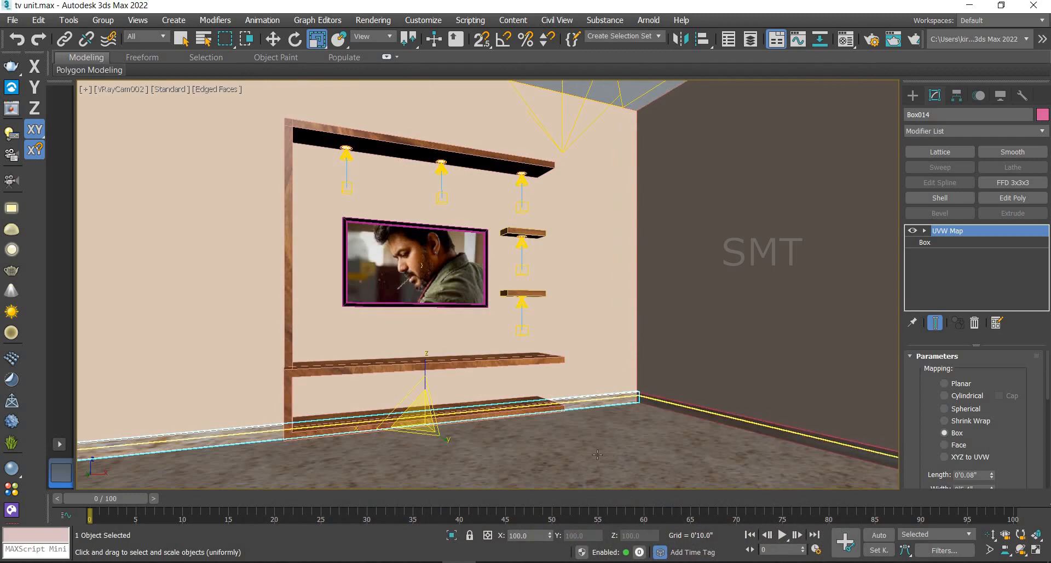
# Select the floor plane in the camera view
pyautogui.click(529, 420)
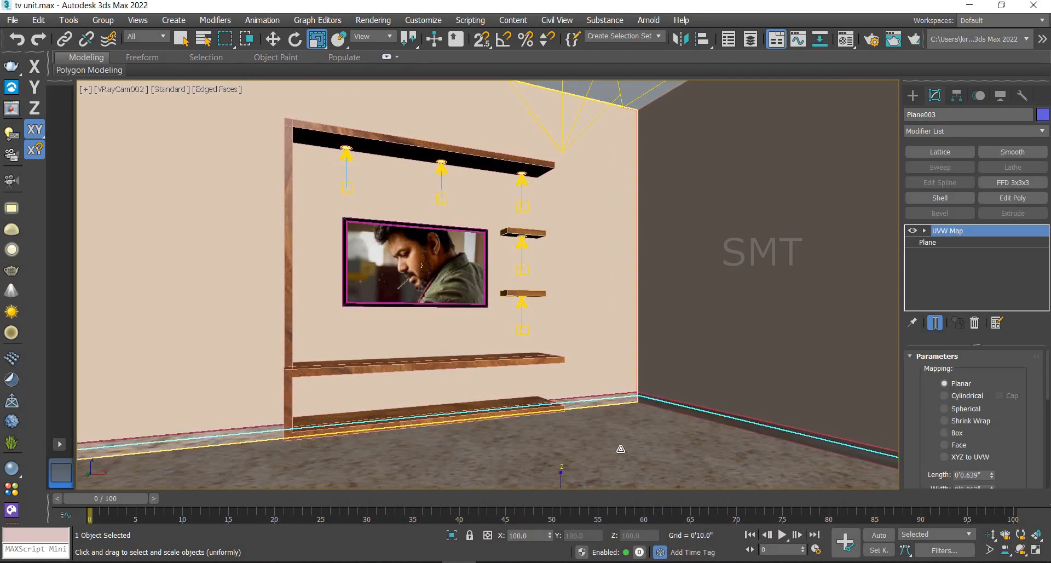